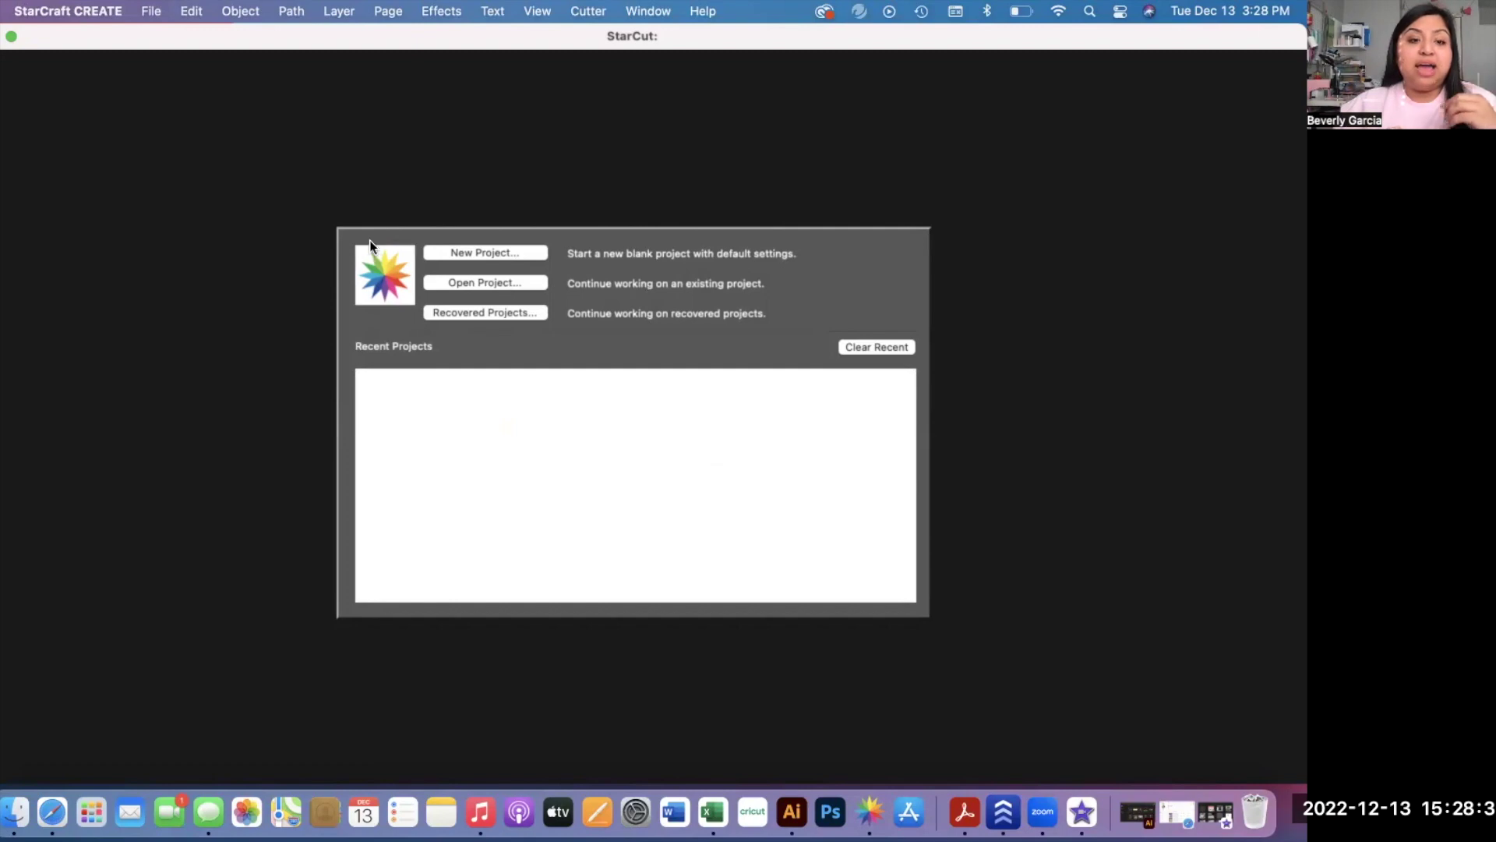
# - Minimize YouTube Studio and open the StarCraft SOLO favorite in a new Safari window
pyautogui.click(53, 811)
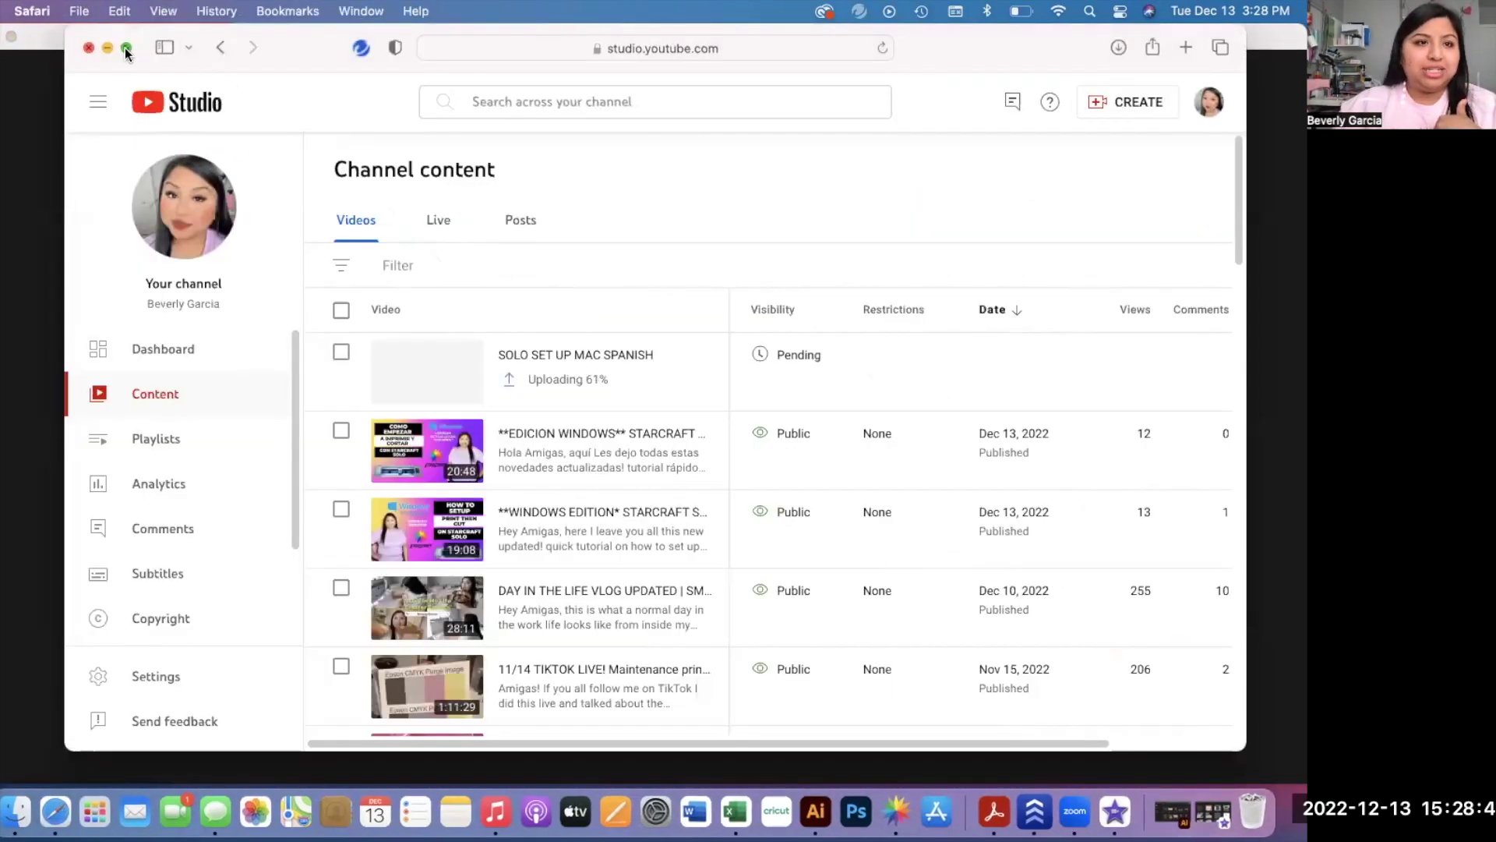
pyautogui.click(108, 48)
pyautogui.rightClick(48, 814)
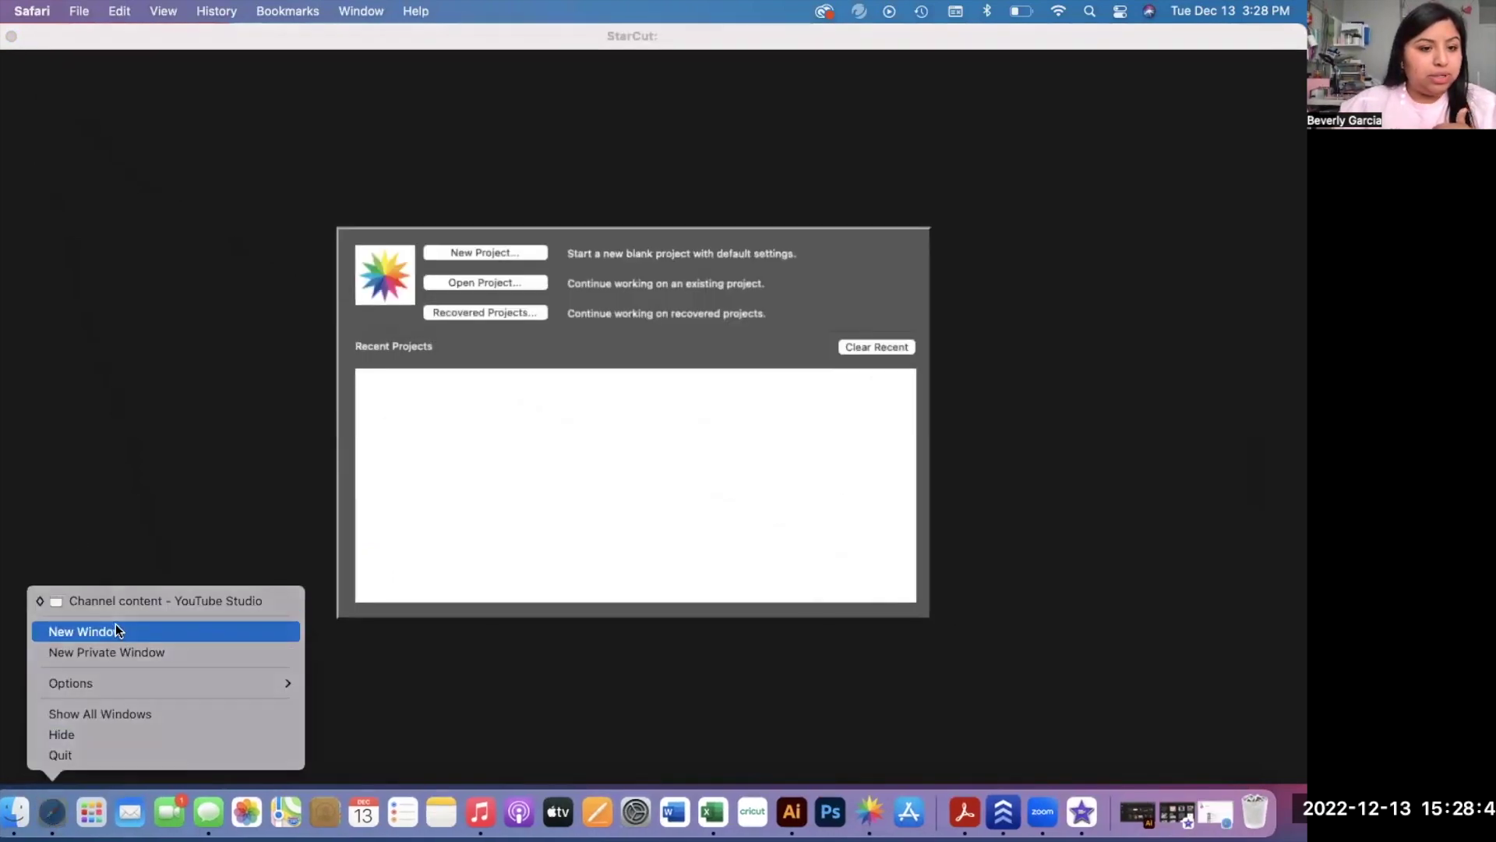
pyautogui.click(115, 631)
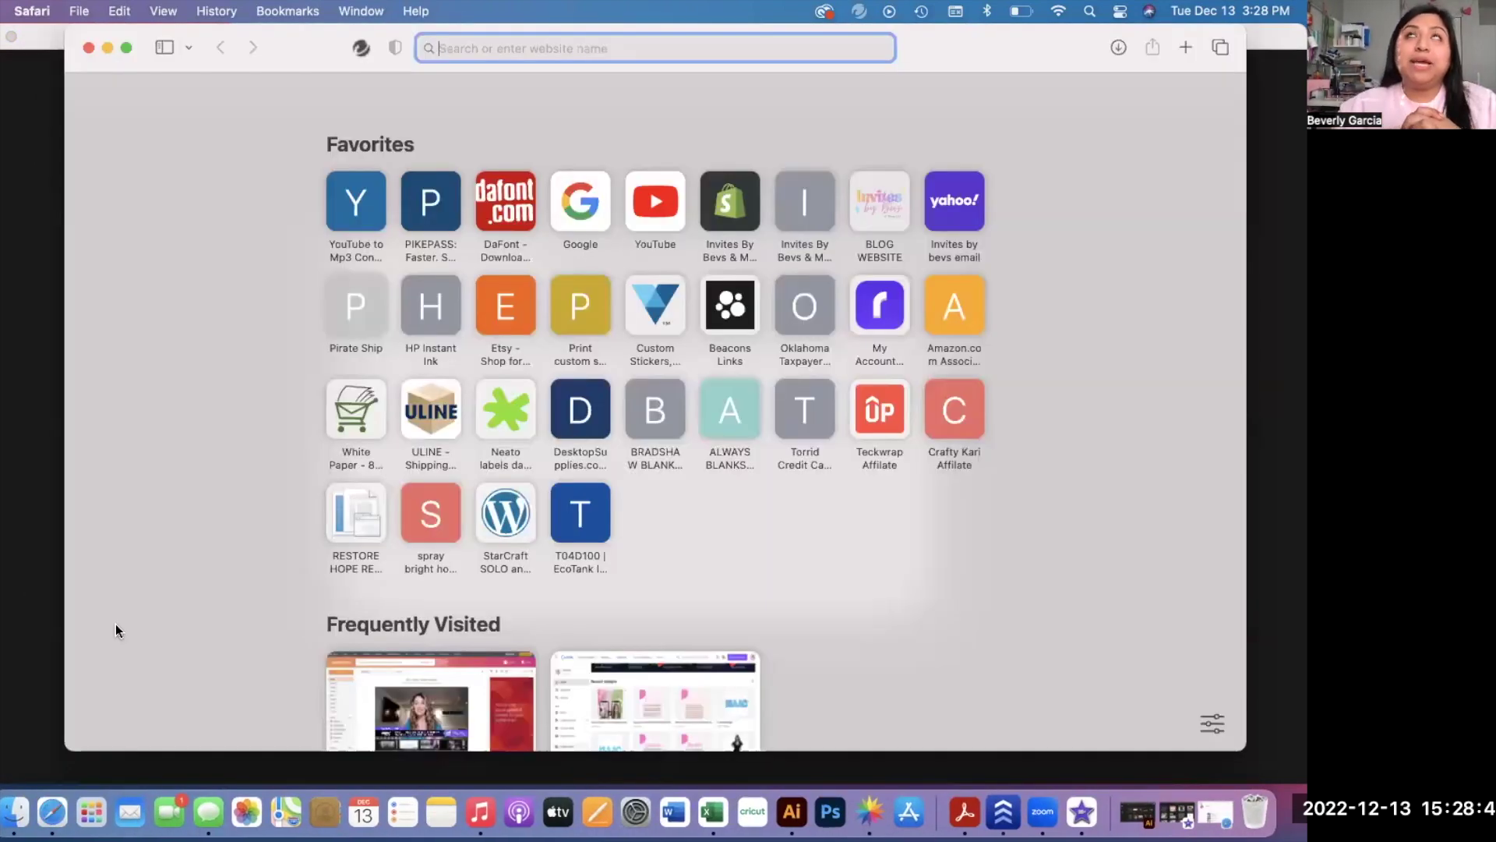
pyautogui.click(507, 524)
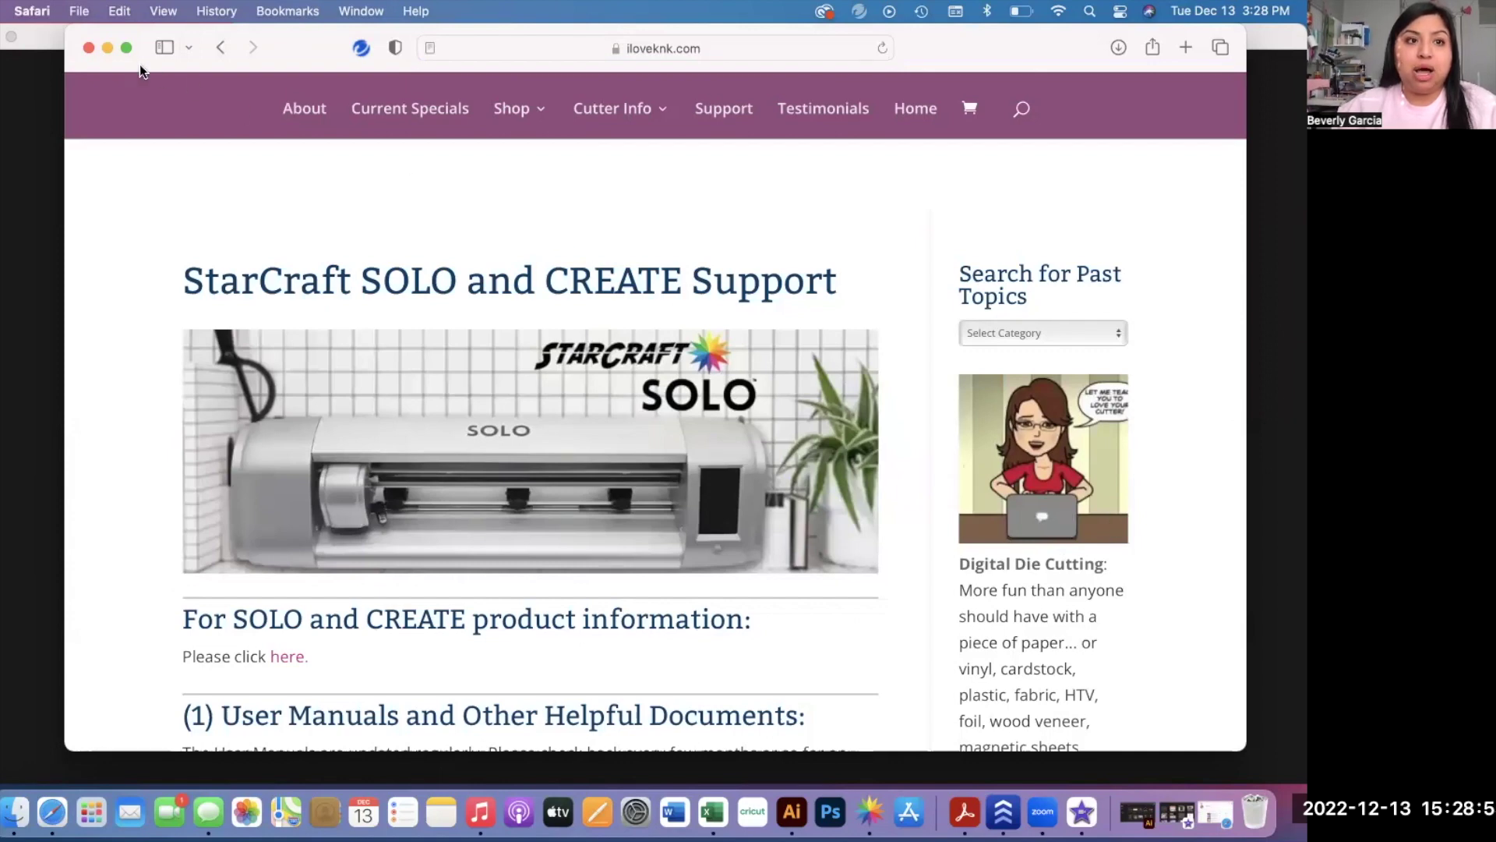
# - Make the iloveknk.com support page window fill the screen
pyautogui.moveTo(129, 53)
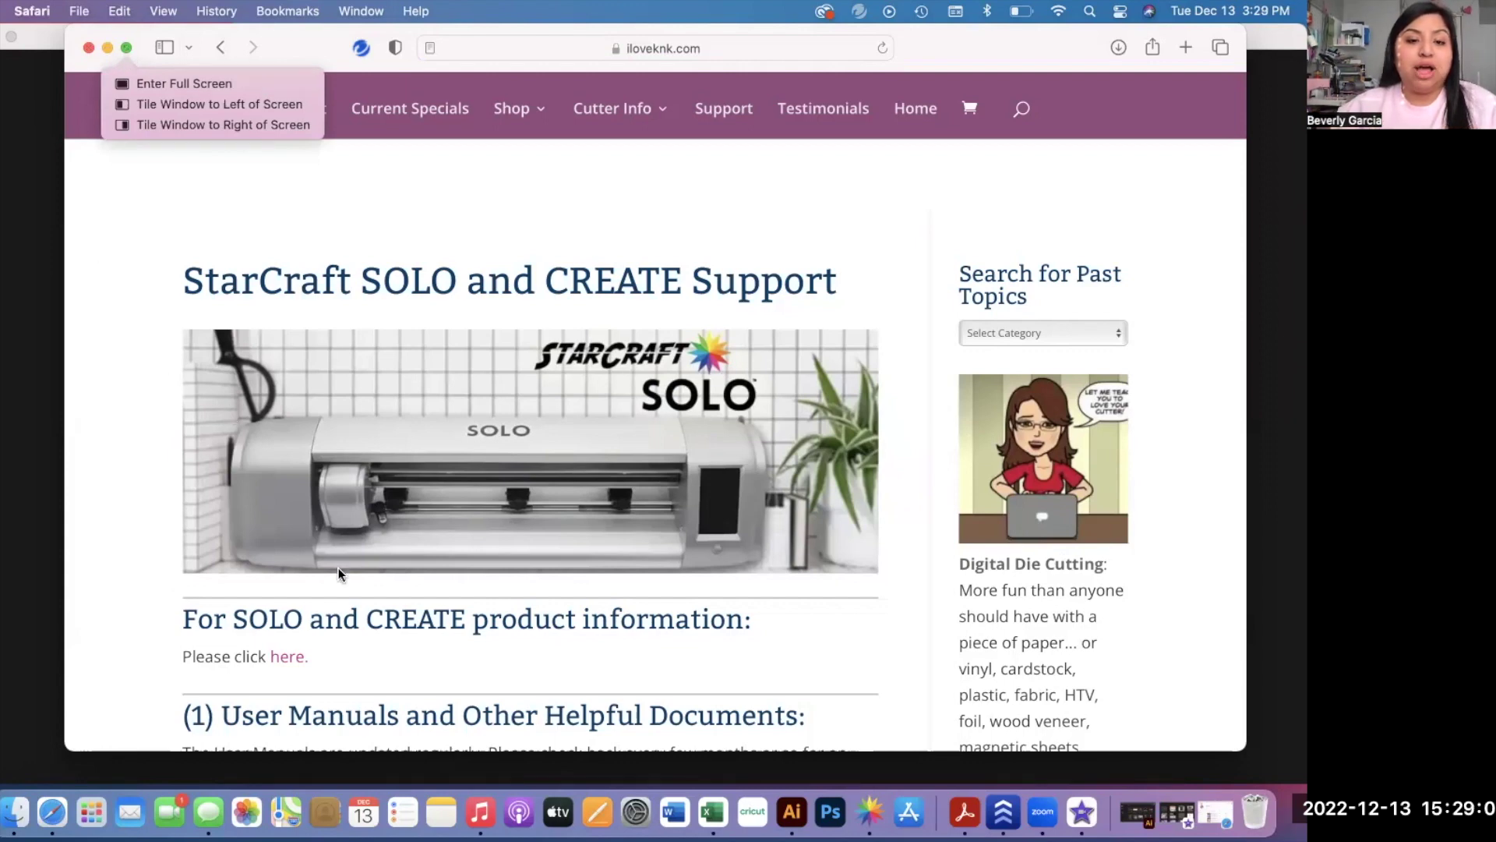
pyautogui.scroll(-5, 410, 655)
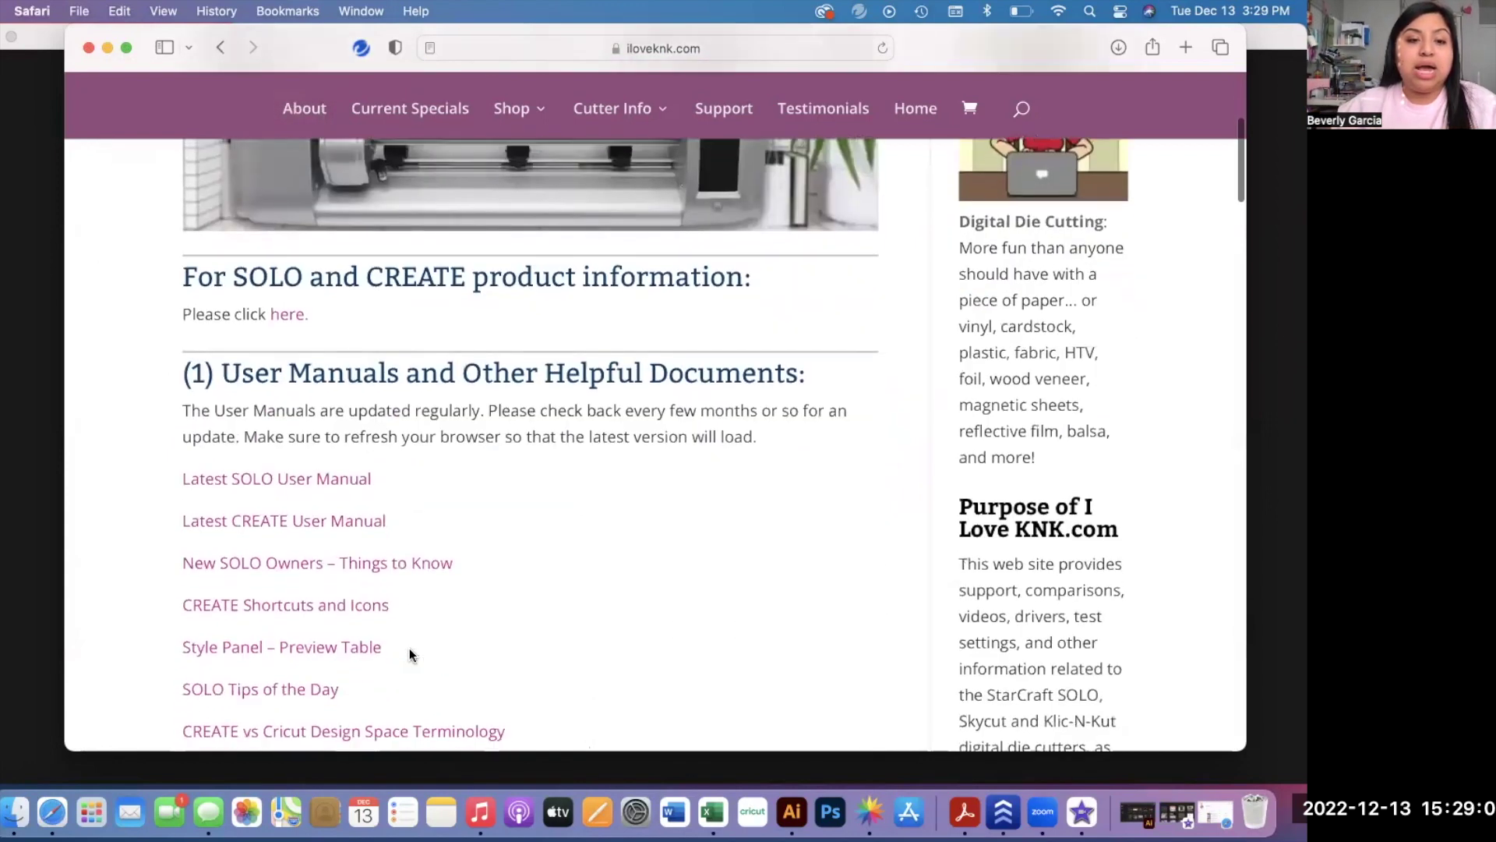
pyautogui.scroll(-2, 311, 709)
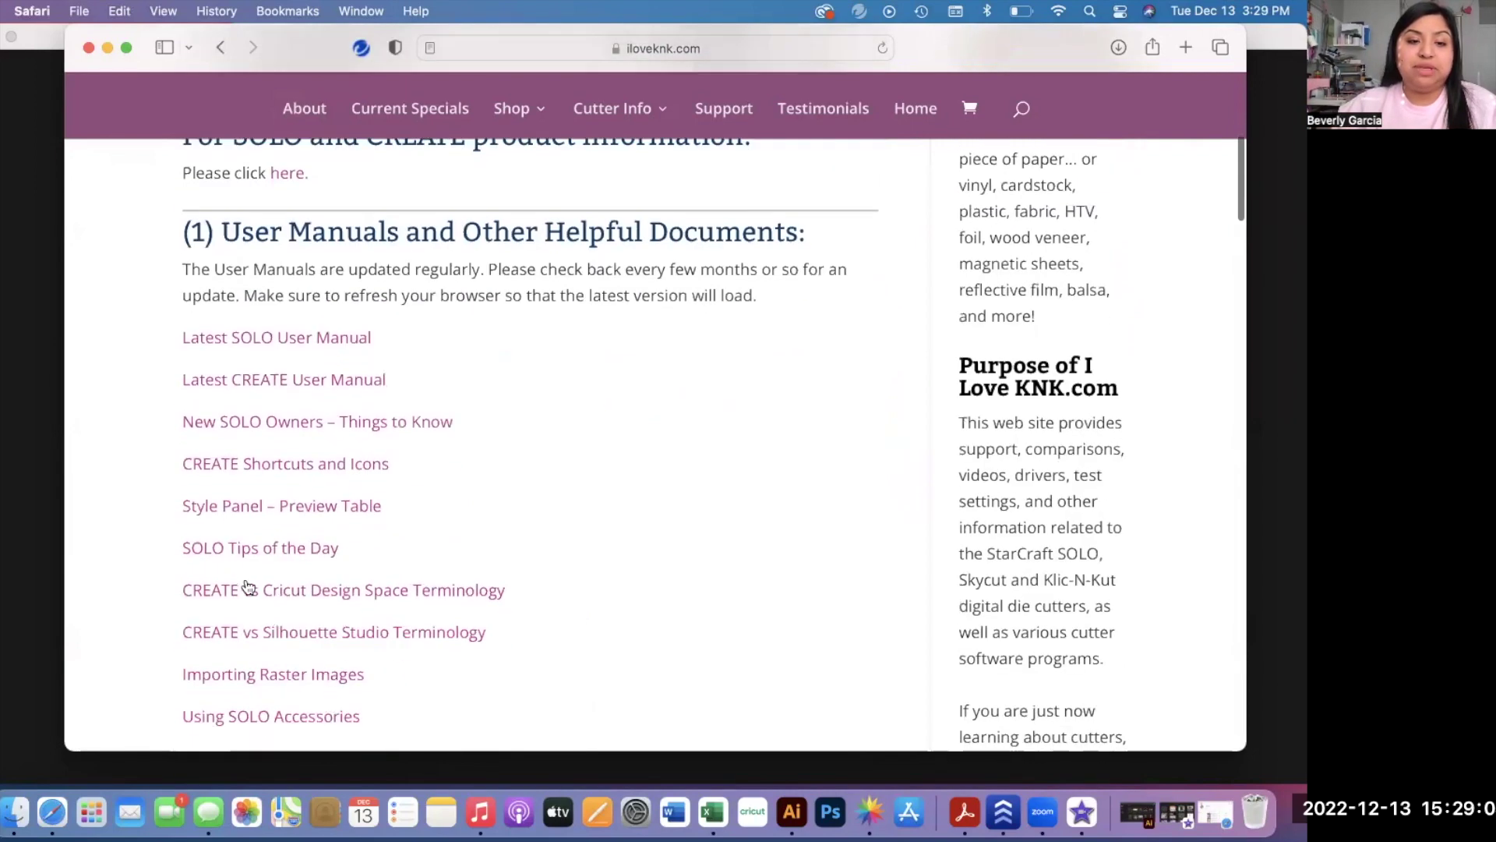
pyautogui.scroll(-2, 524, 605)
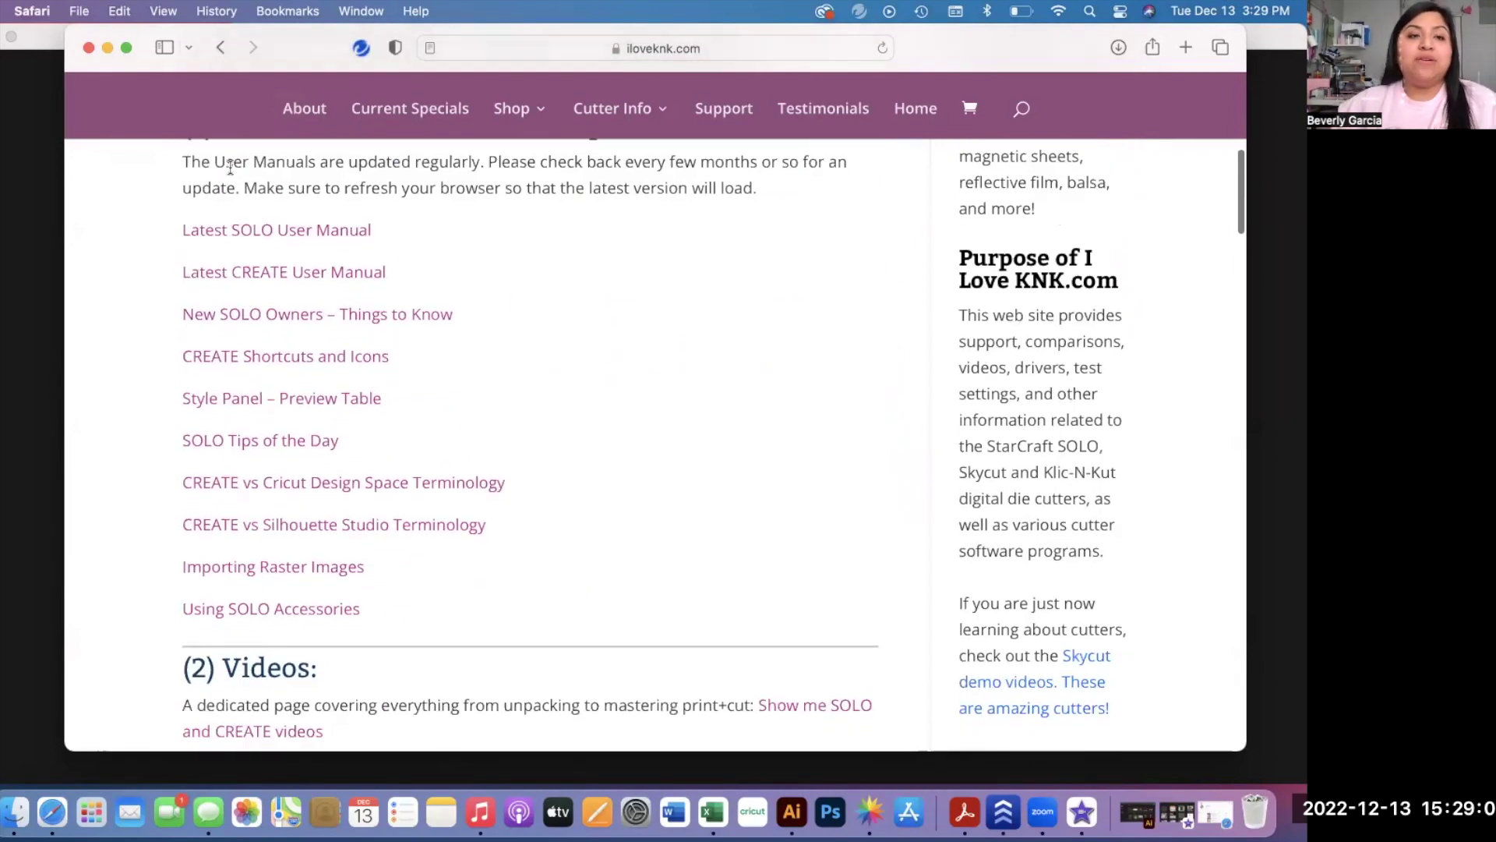
pyautogui.click(126, 47)
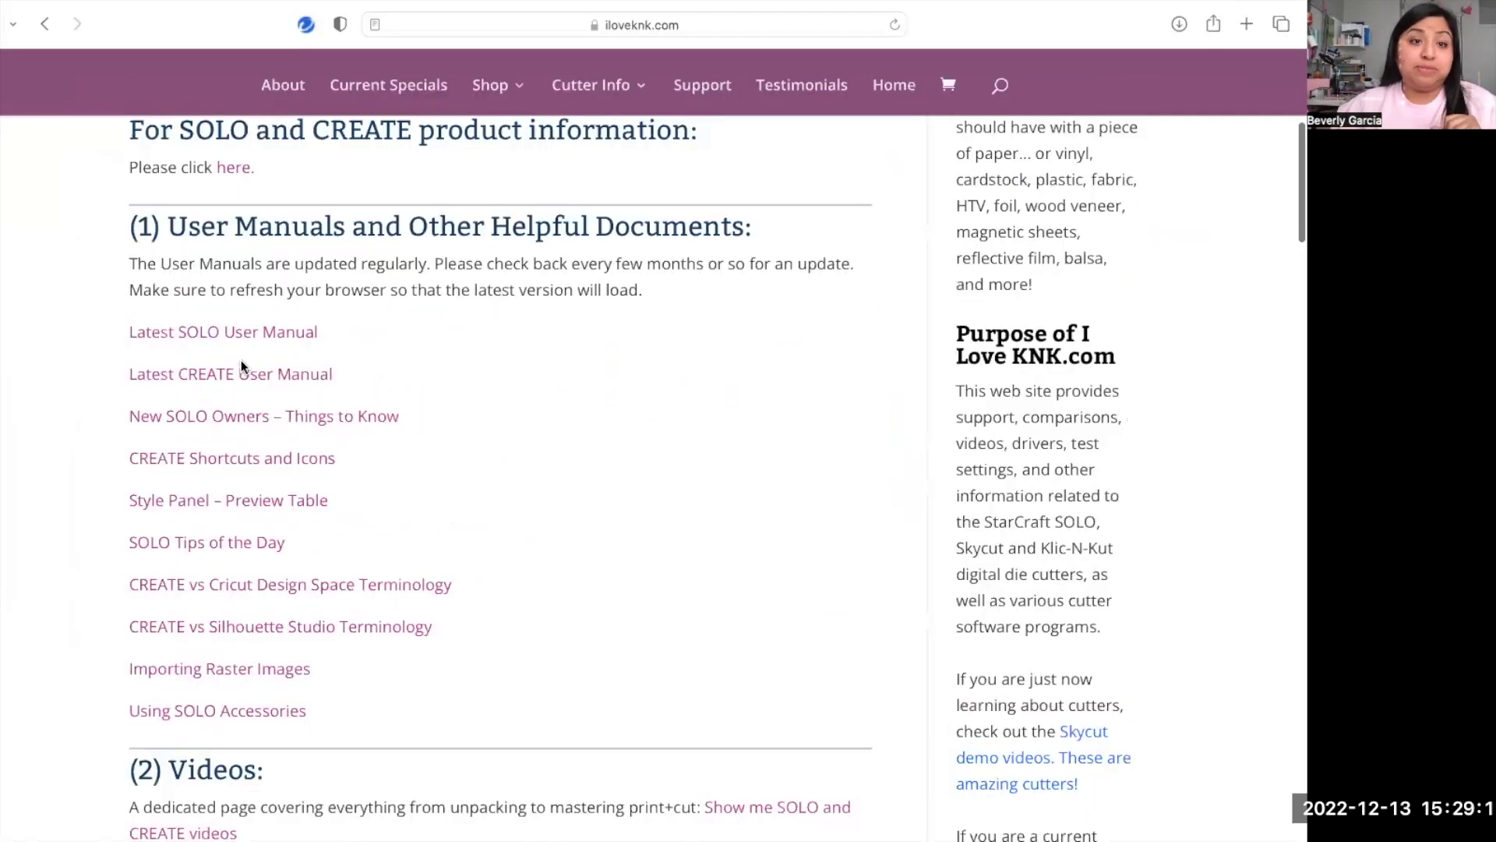
# - Open the StarCraft Vinyl group link from the Support Groups list in a new tab
pyautogui.scroll(5, 240, 366)
pyautogui.scroll(-1, 241, 366)
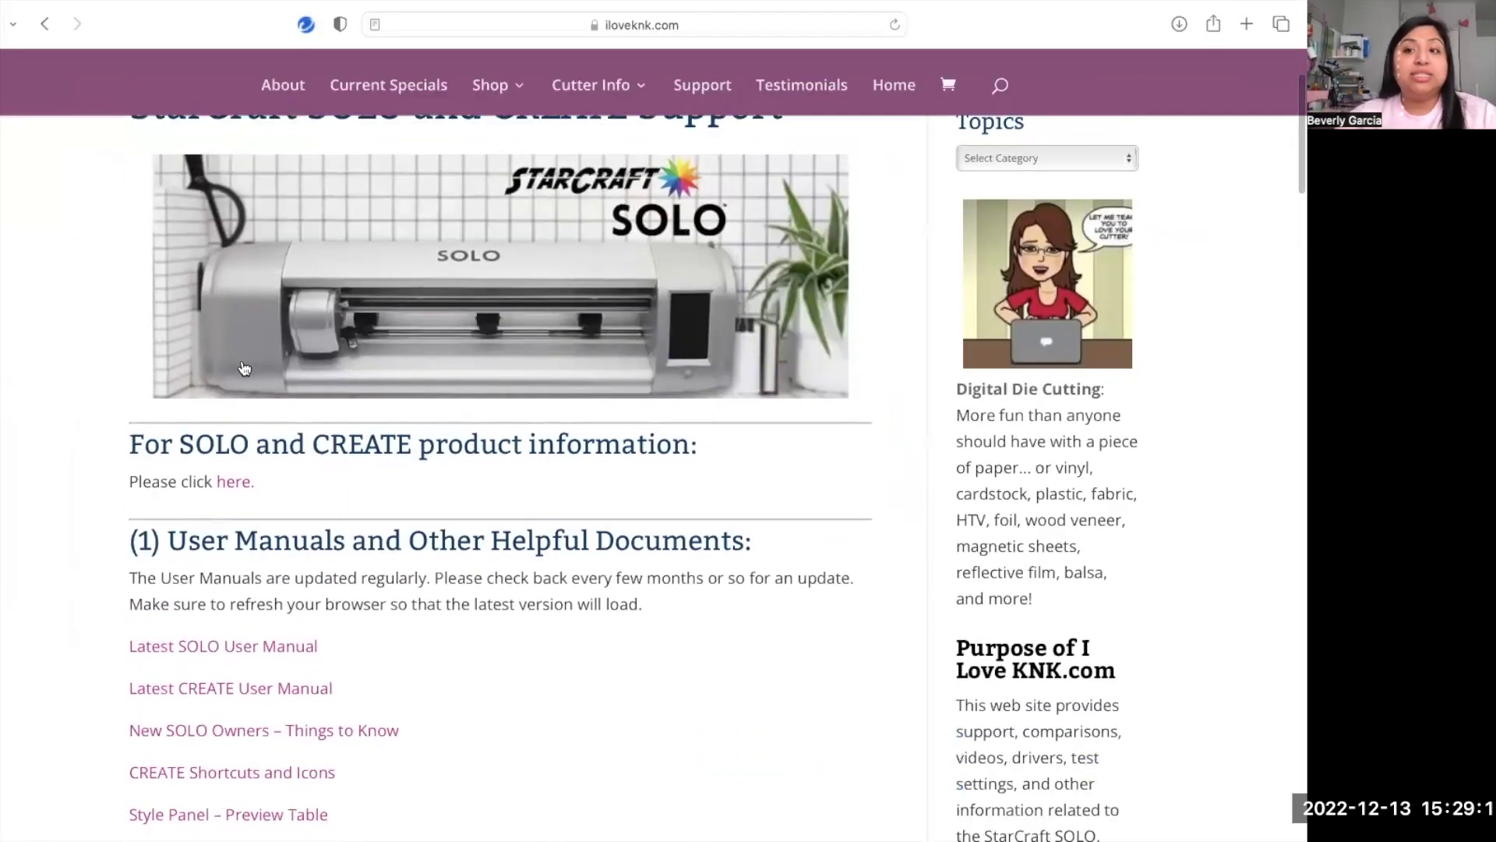
pyautogui.scroll(-5, 242, 367)
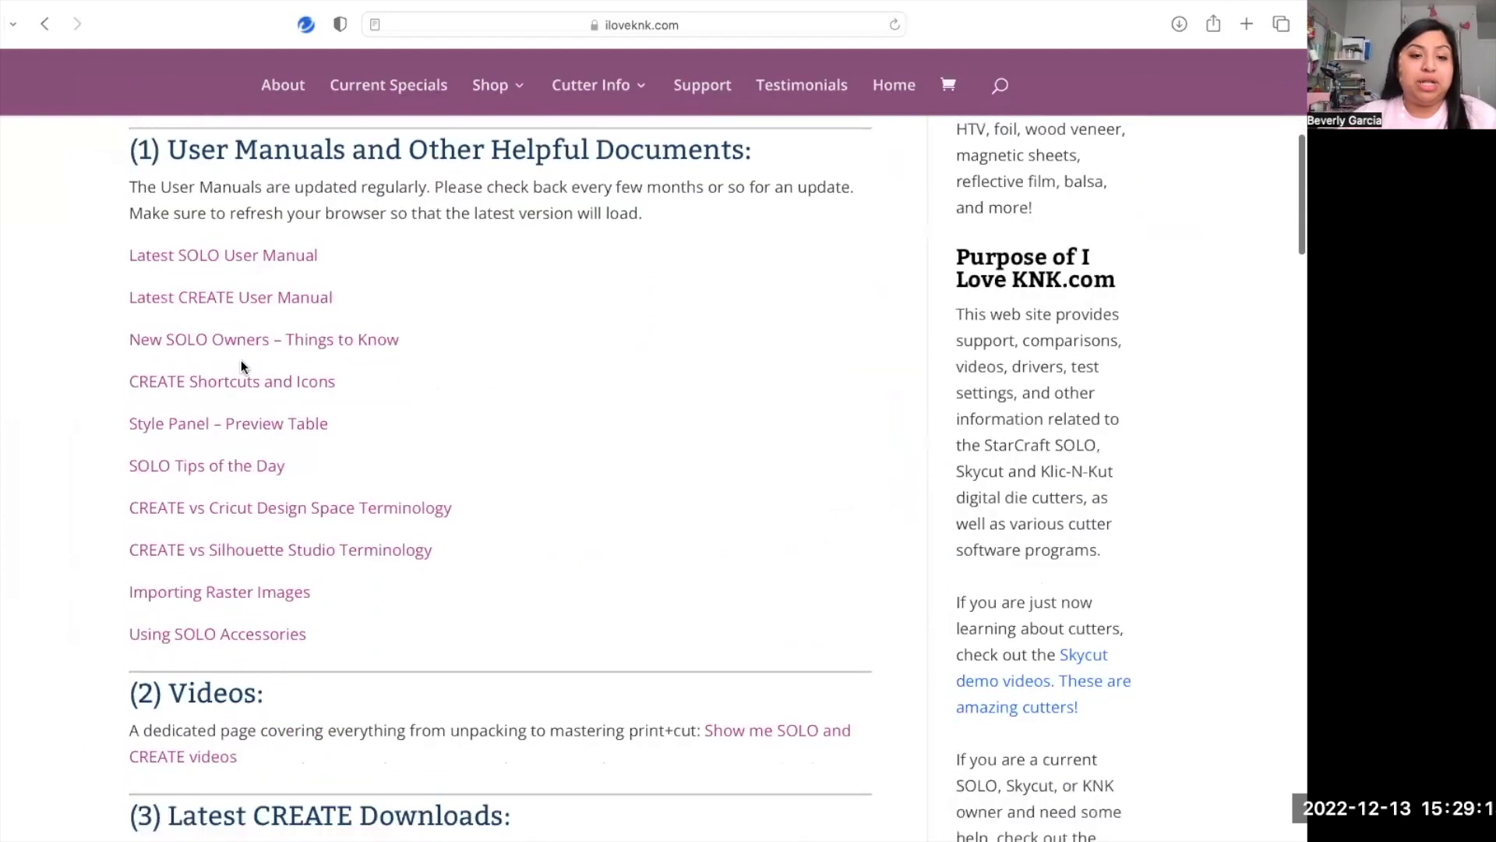
pyautogui.scroll(-12, 240, 361)
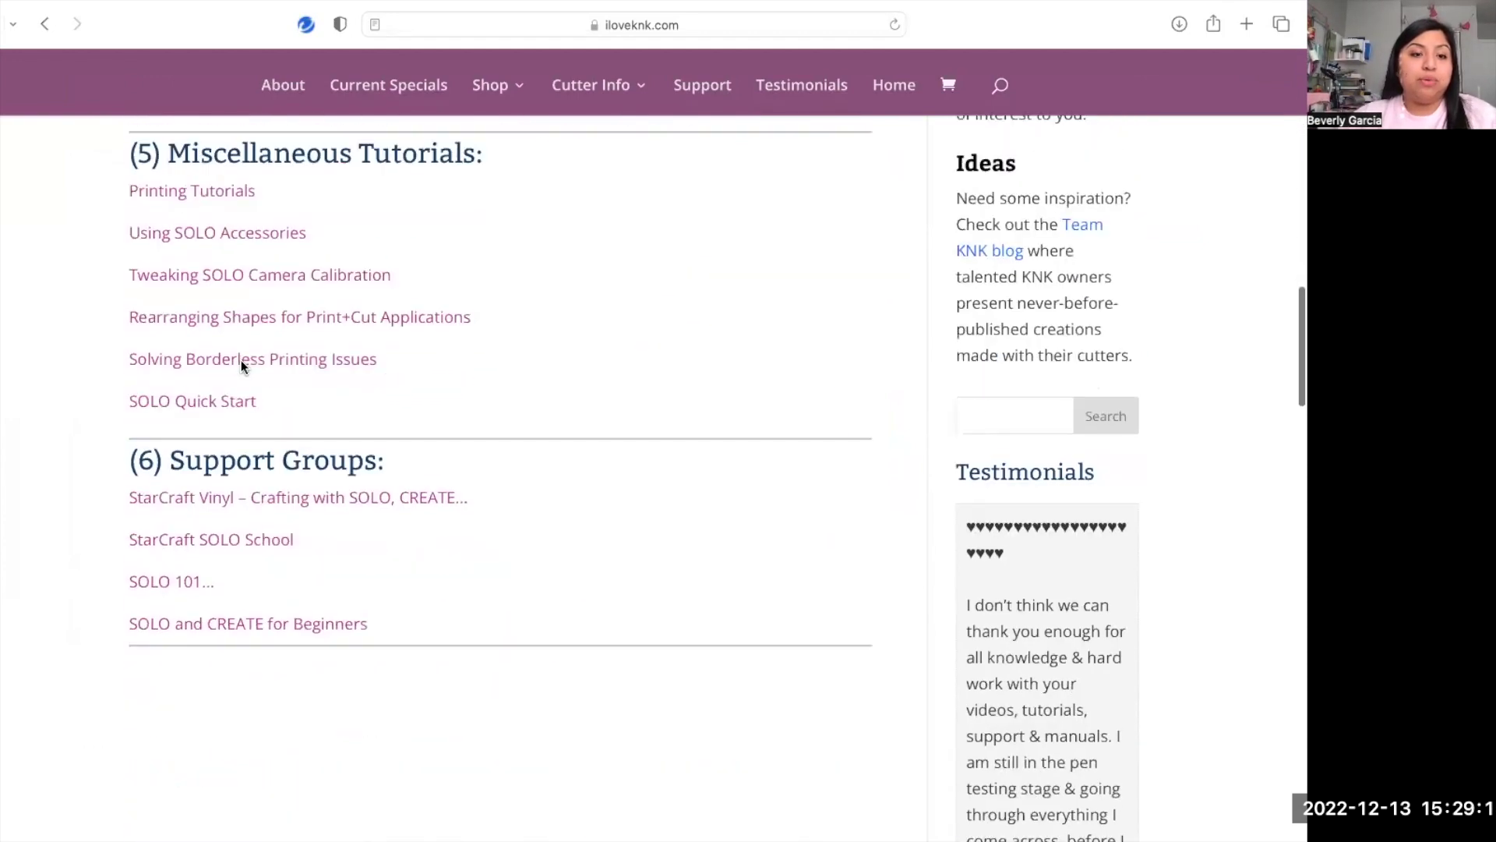
pyautogui.click(231, 497)
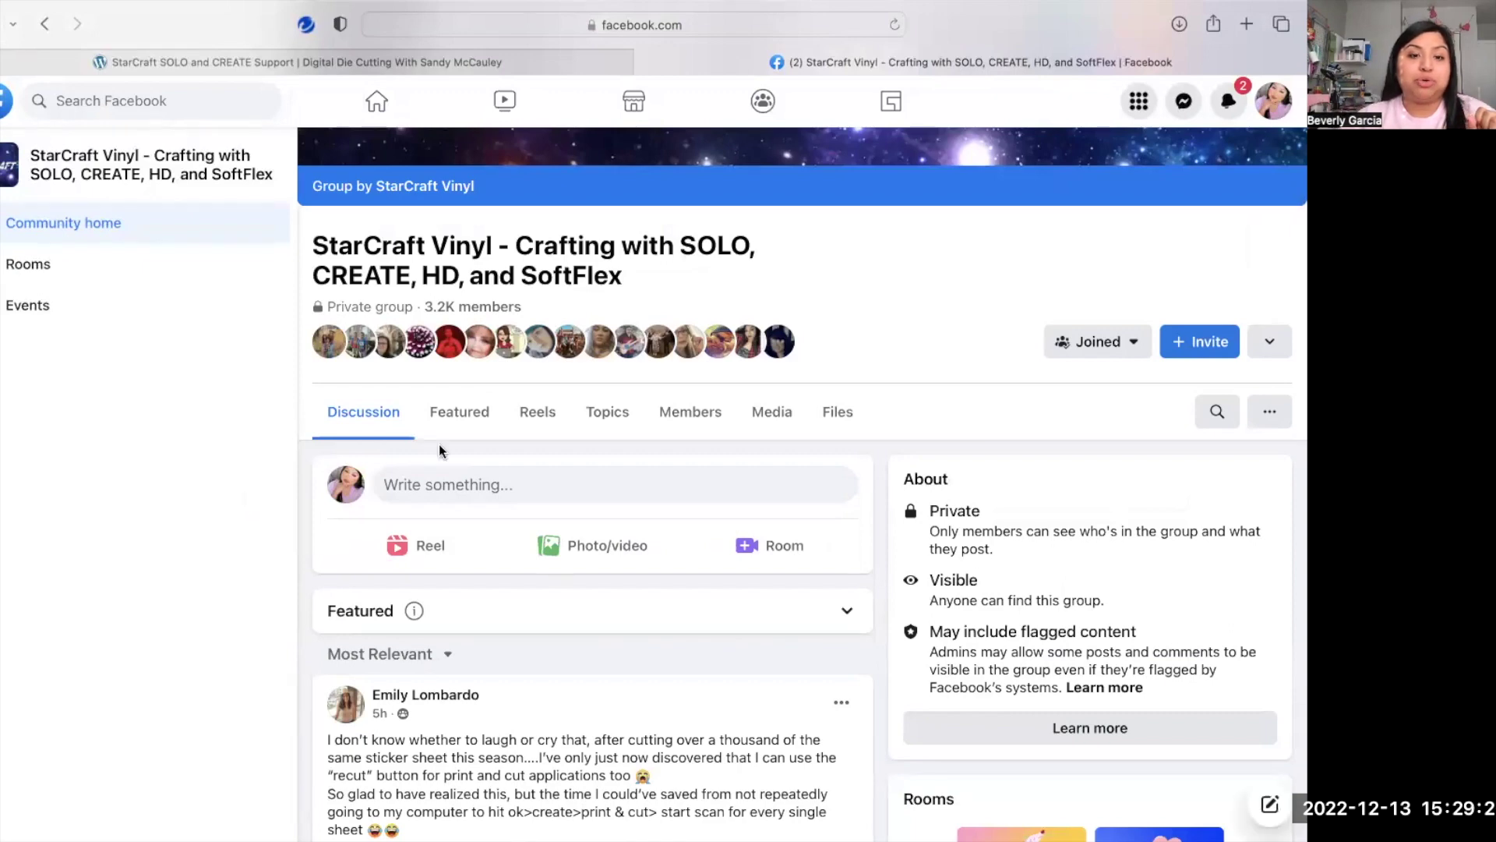
# - Scroll through the StarCraft Vinyl Facebook group posts, then close its tab
pyautogui.scroll(-3, 479, 484)
pyautogui.scroll(-3, 481, 487)
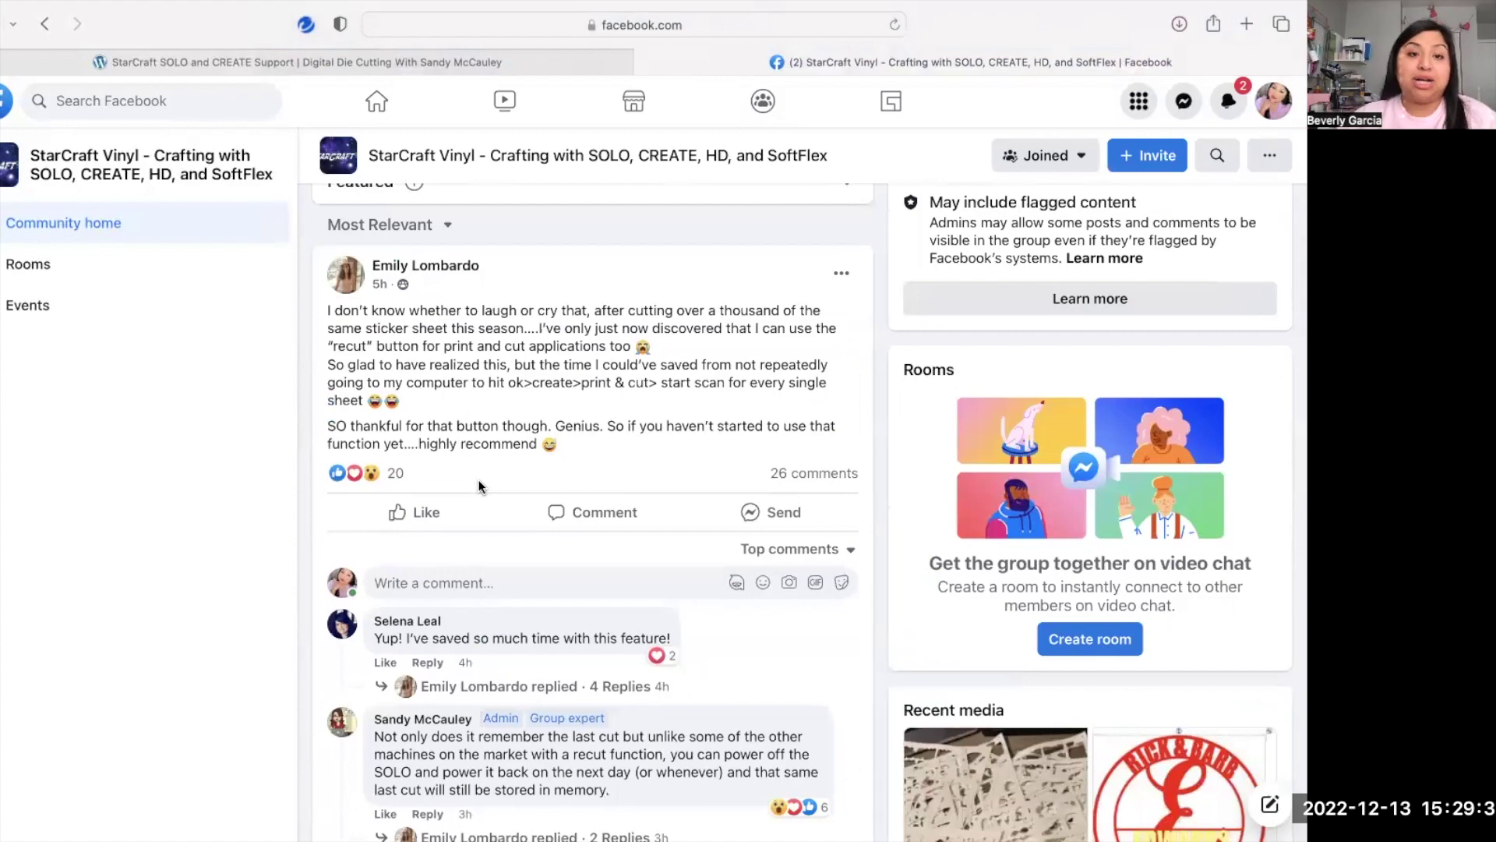
pyautogui.scroll(6, 479, 485)
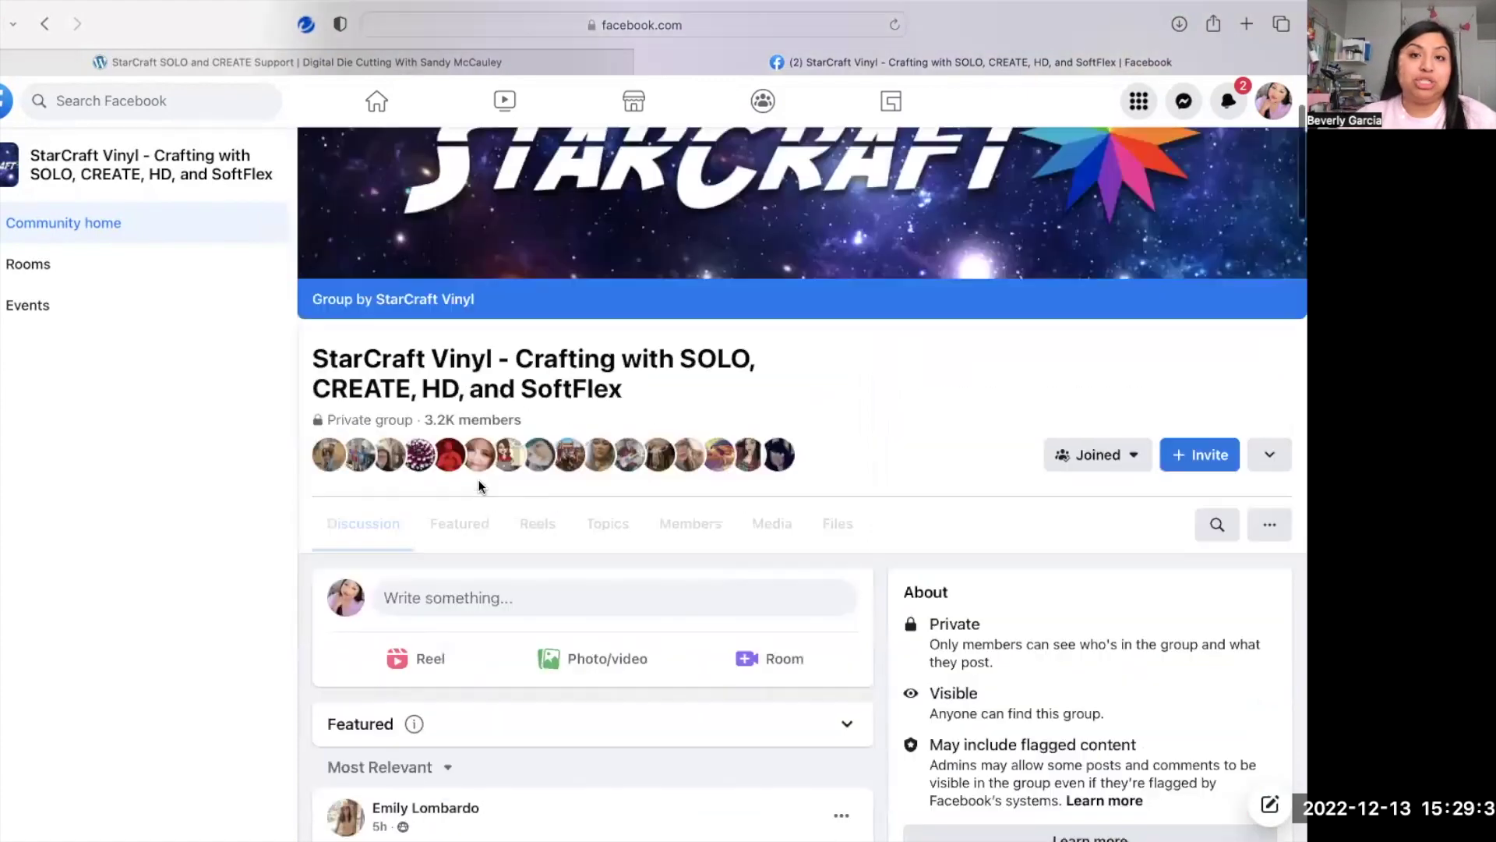
pyautogui.click(646, 62)
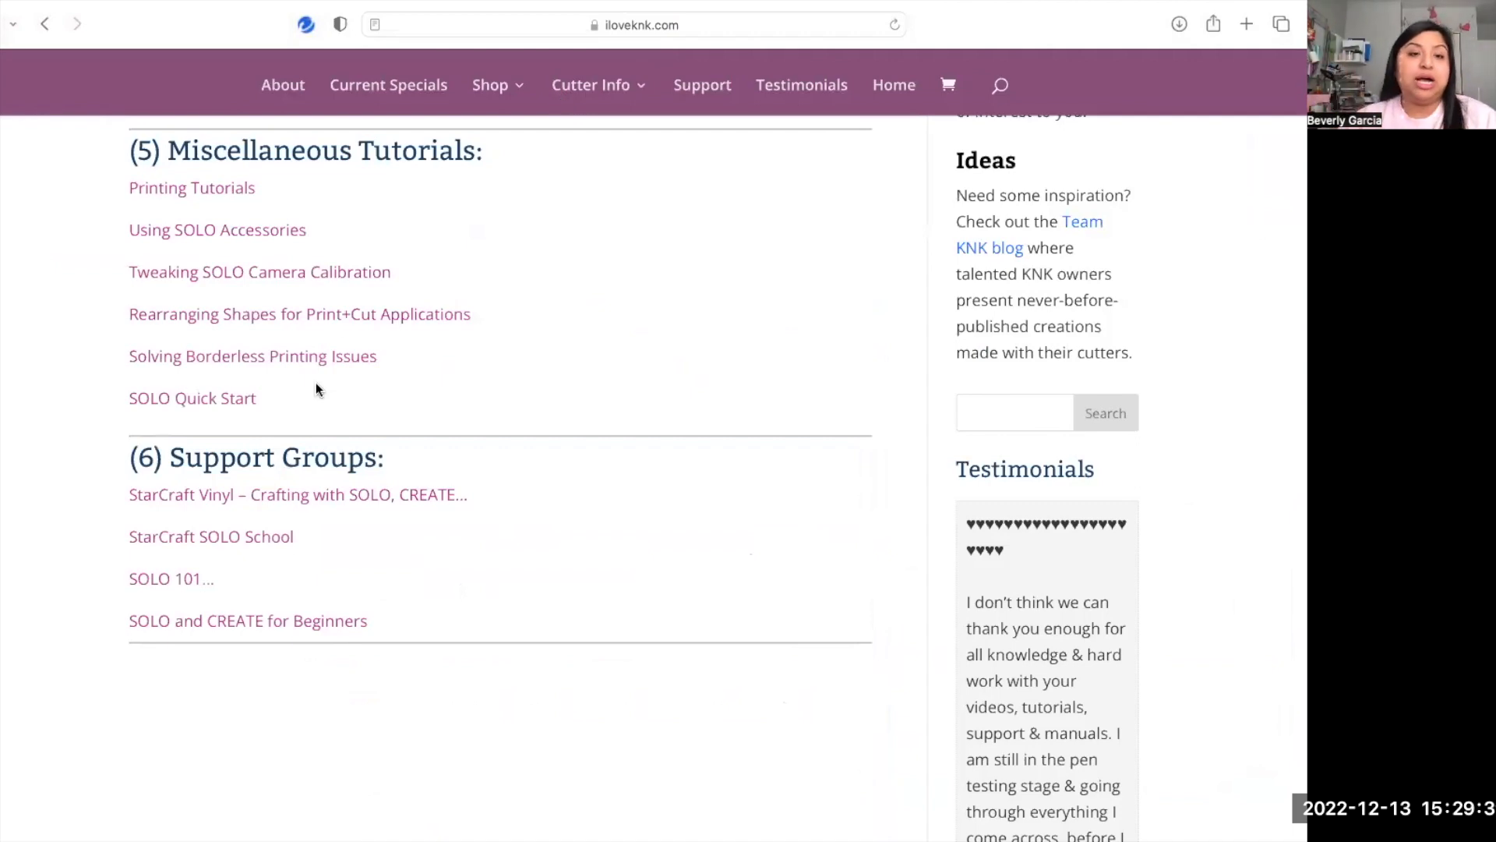
# - Open the StarCraft CREATE for PC and Mac link under Latest CREATE Downloads
pyautogui.scroll(7, 316, 385)
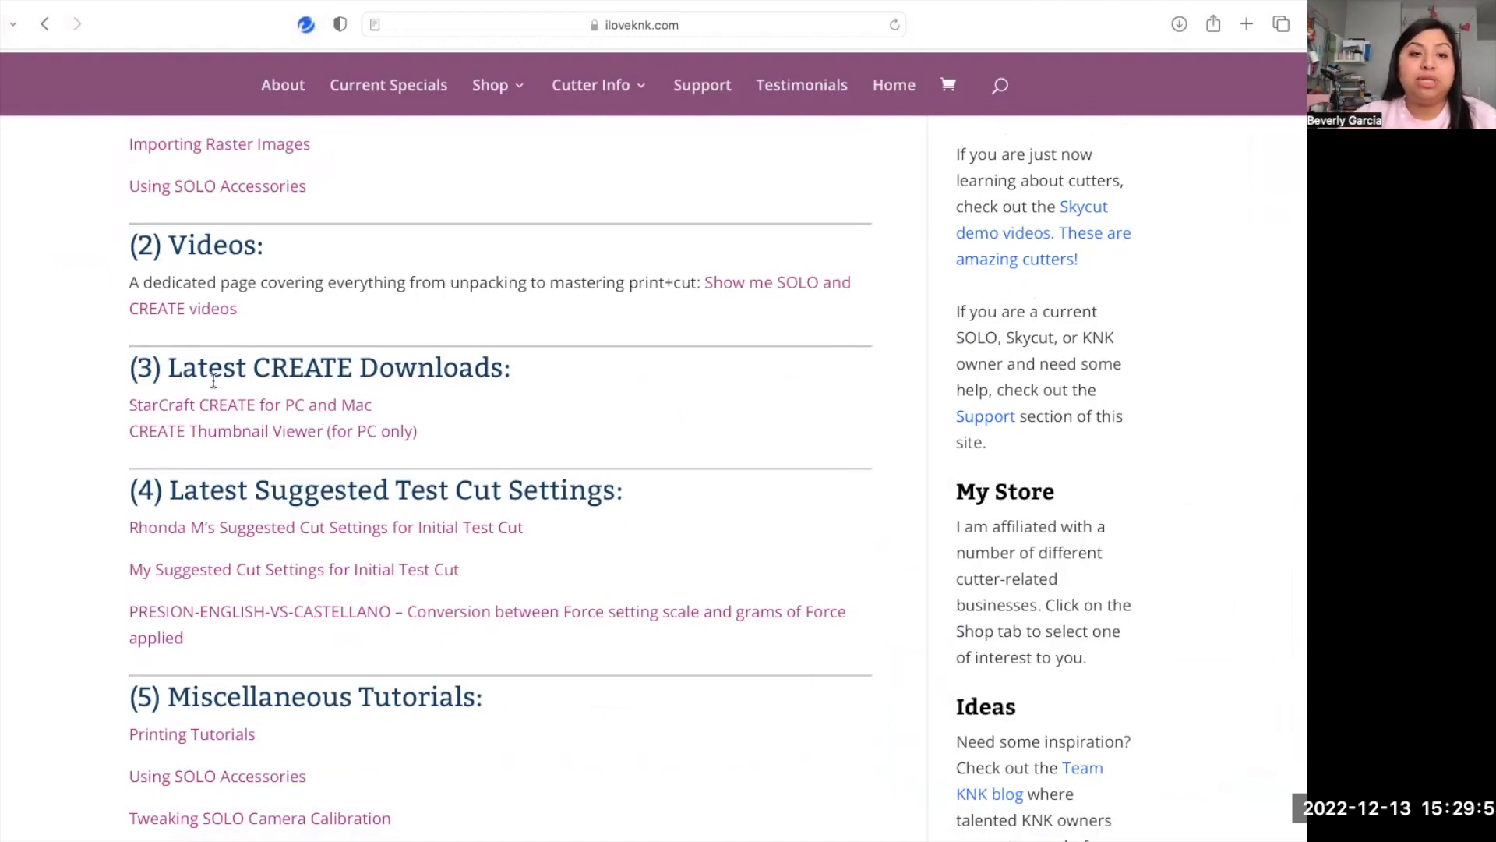
pyautogui.click(264, 403)
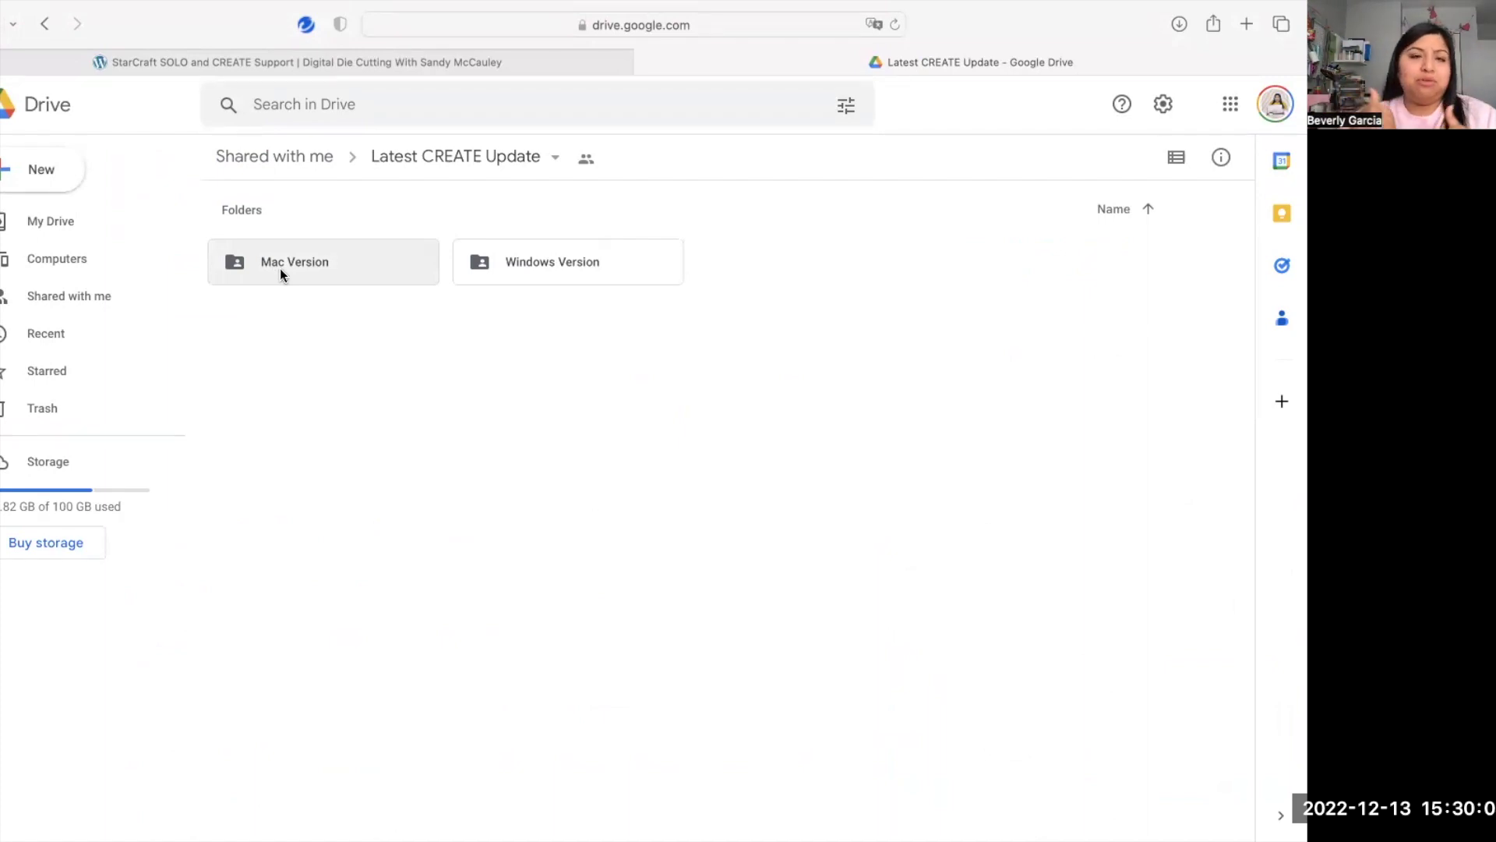
# - Open the Mac Version folder in Google Drive, then switch back to StarCraft CREATE
pyautogui.doubleClick(279, 268)
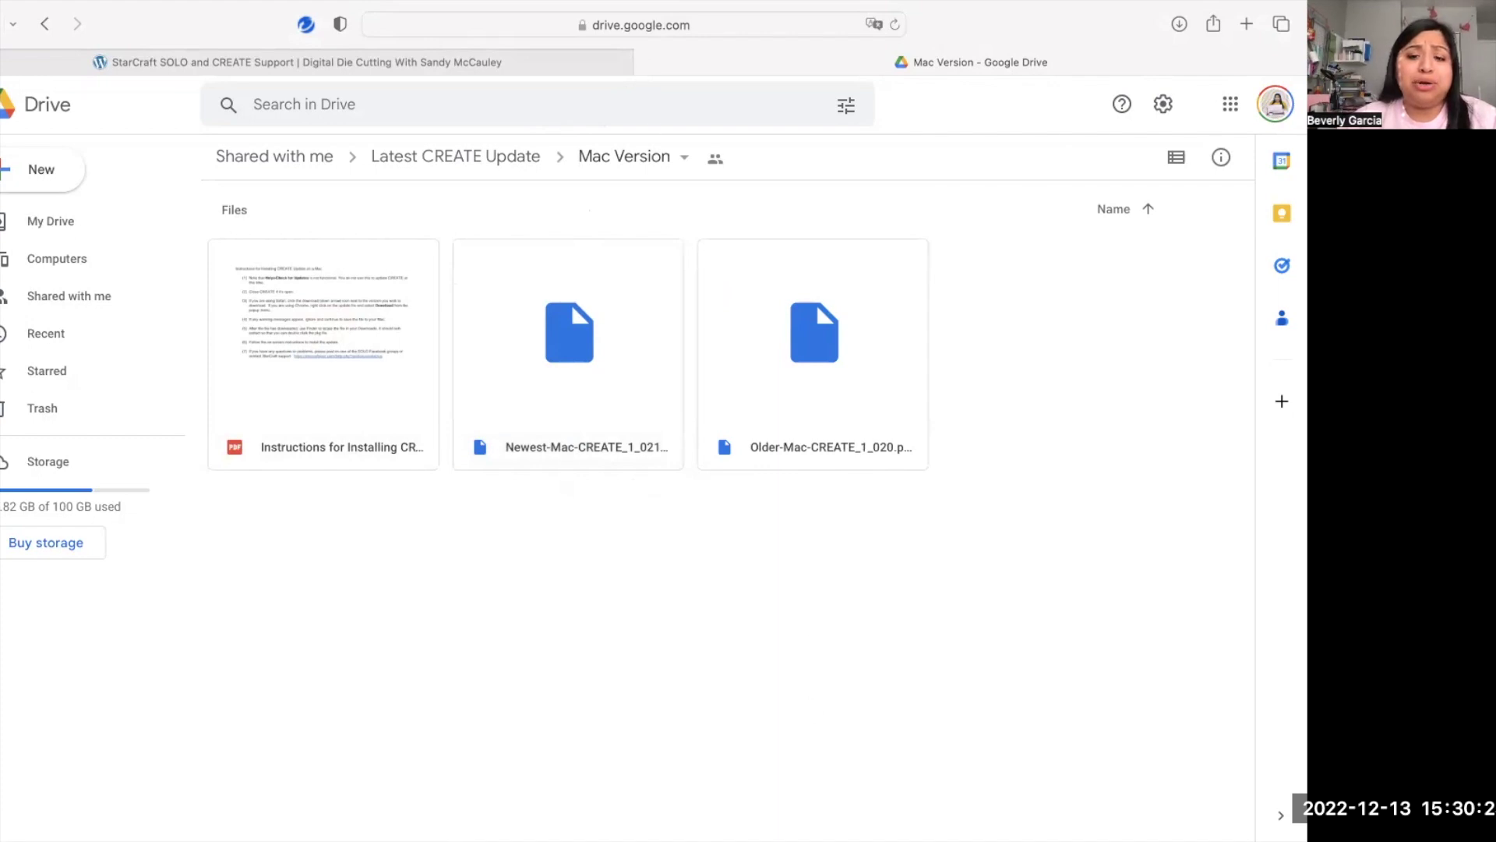
pyautogui.click(871, 816)
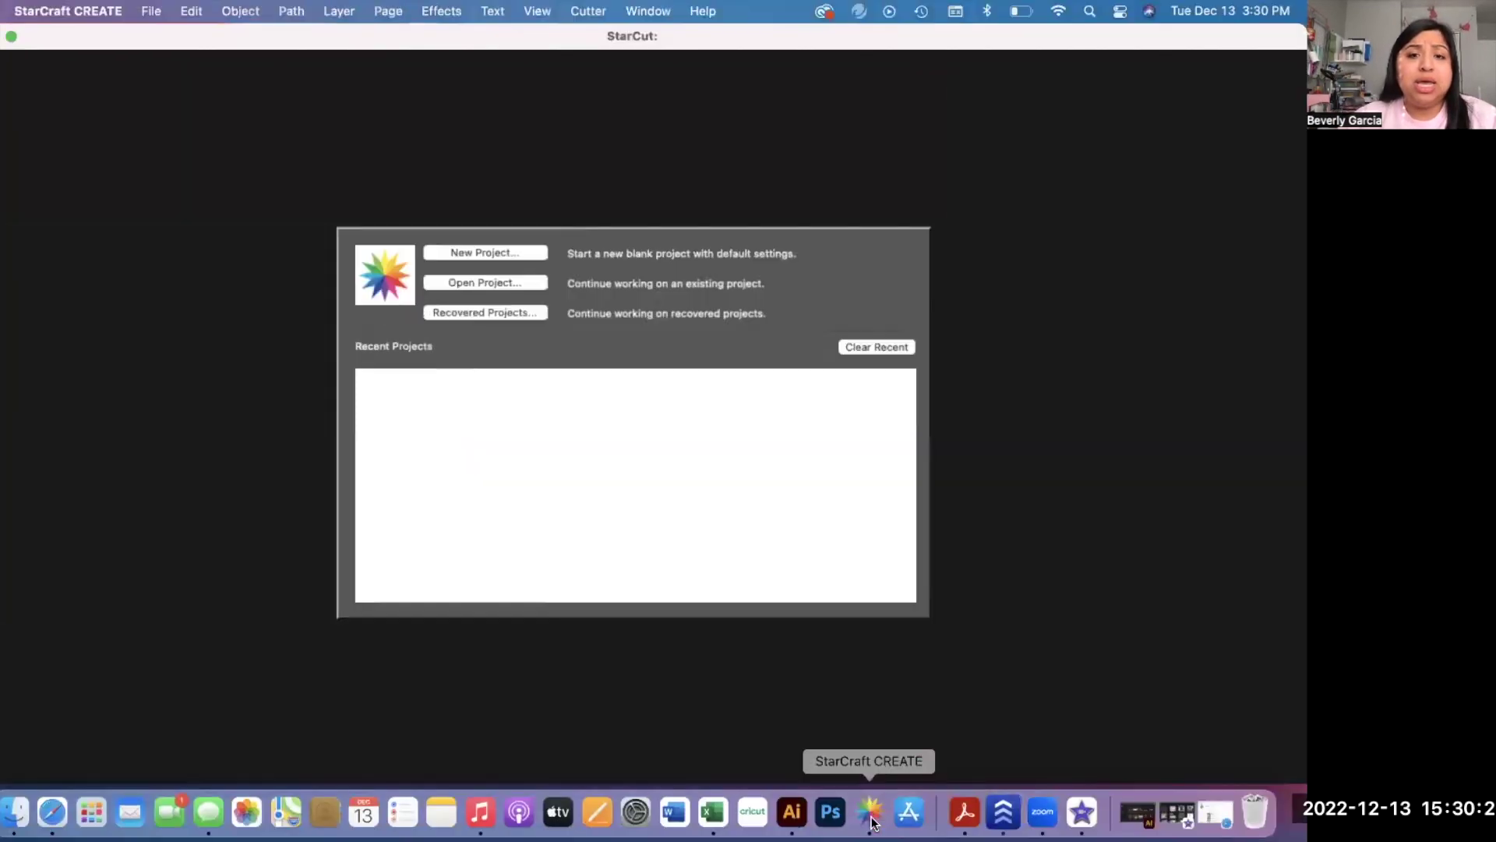
# - Create a project named TEST on the 11X13 mat, portrait orientation, in inches
pyautogui.click(500, 255)
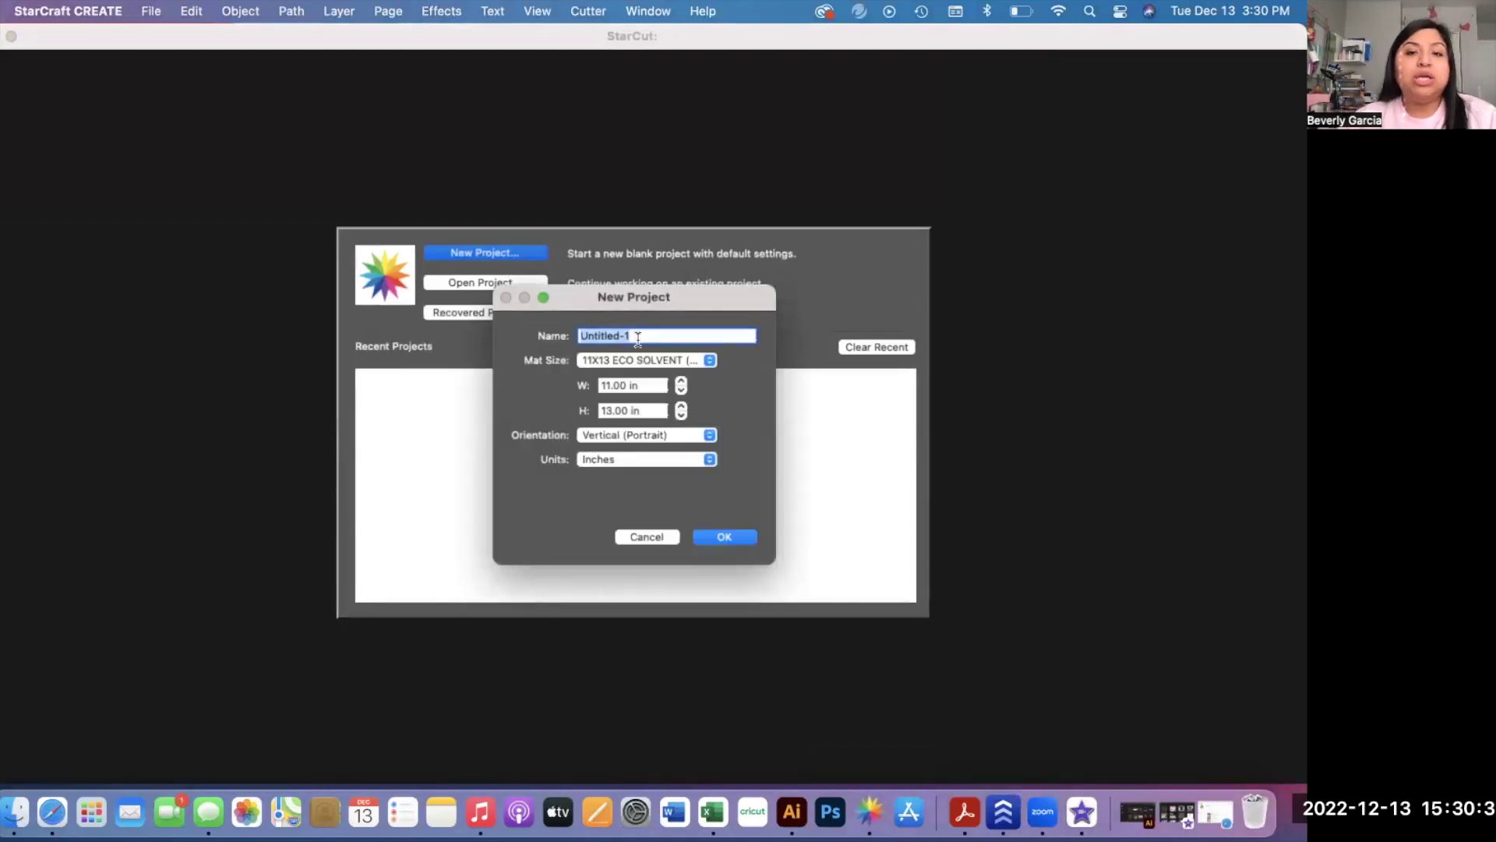
pyautogui.write('TEST')
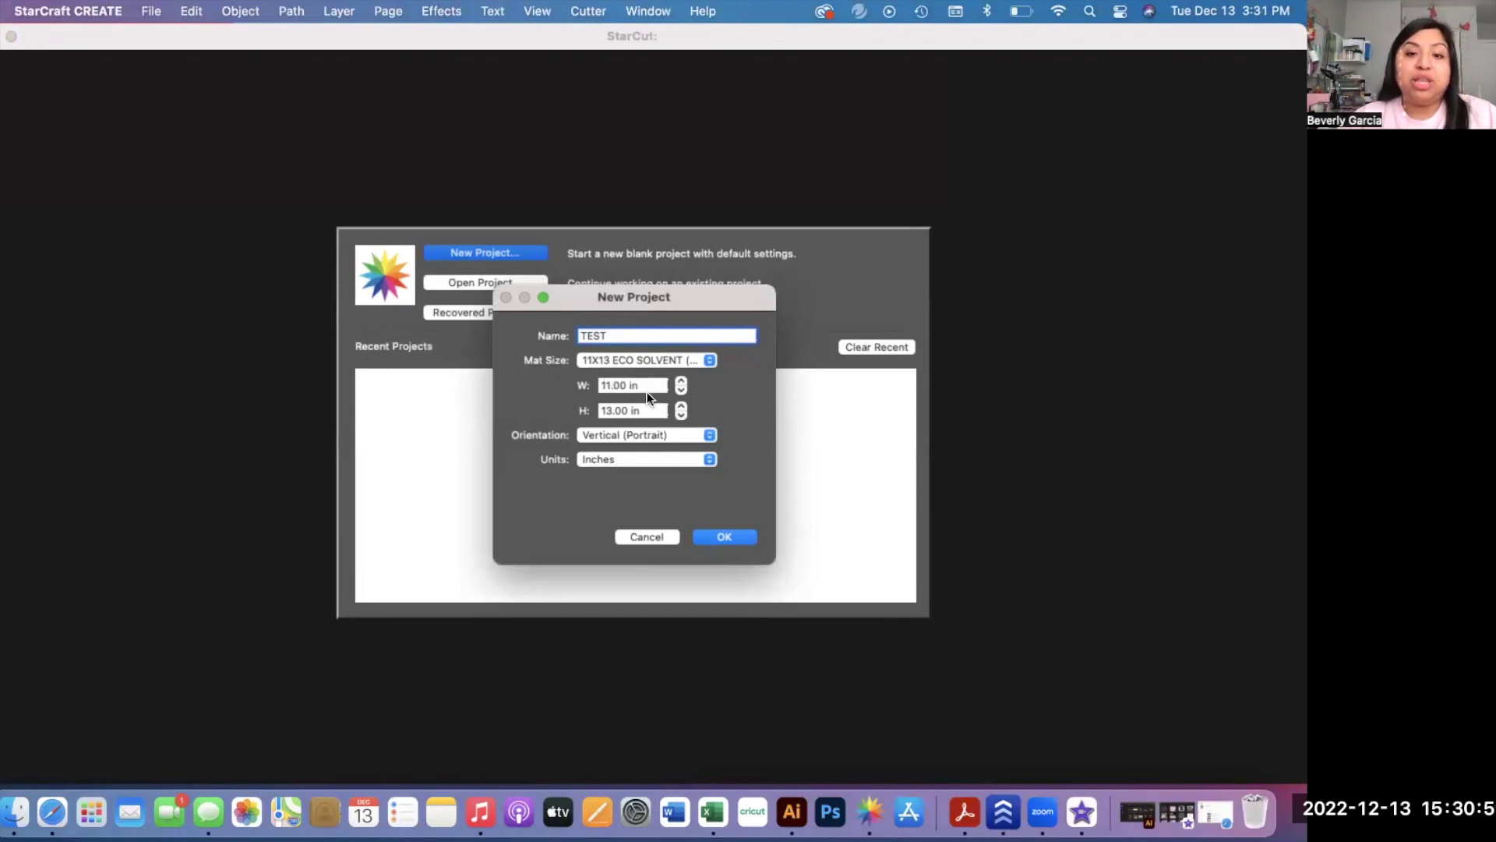
pyautogui.click(726, 536)
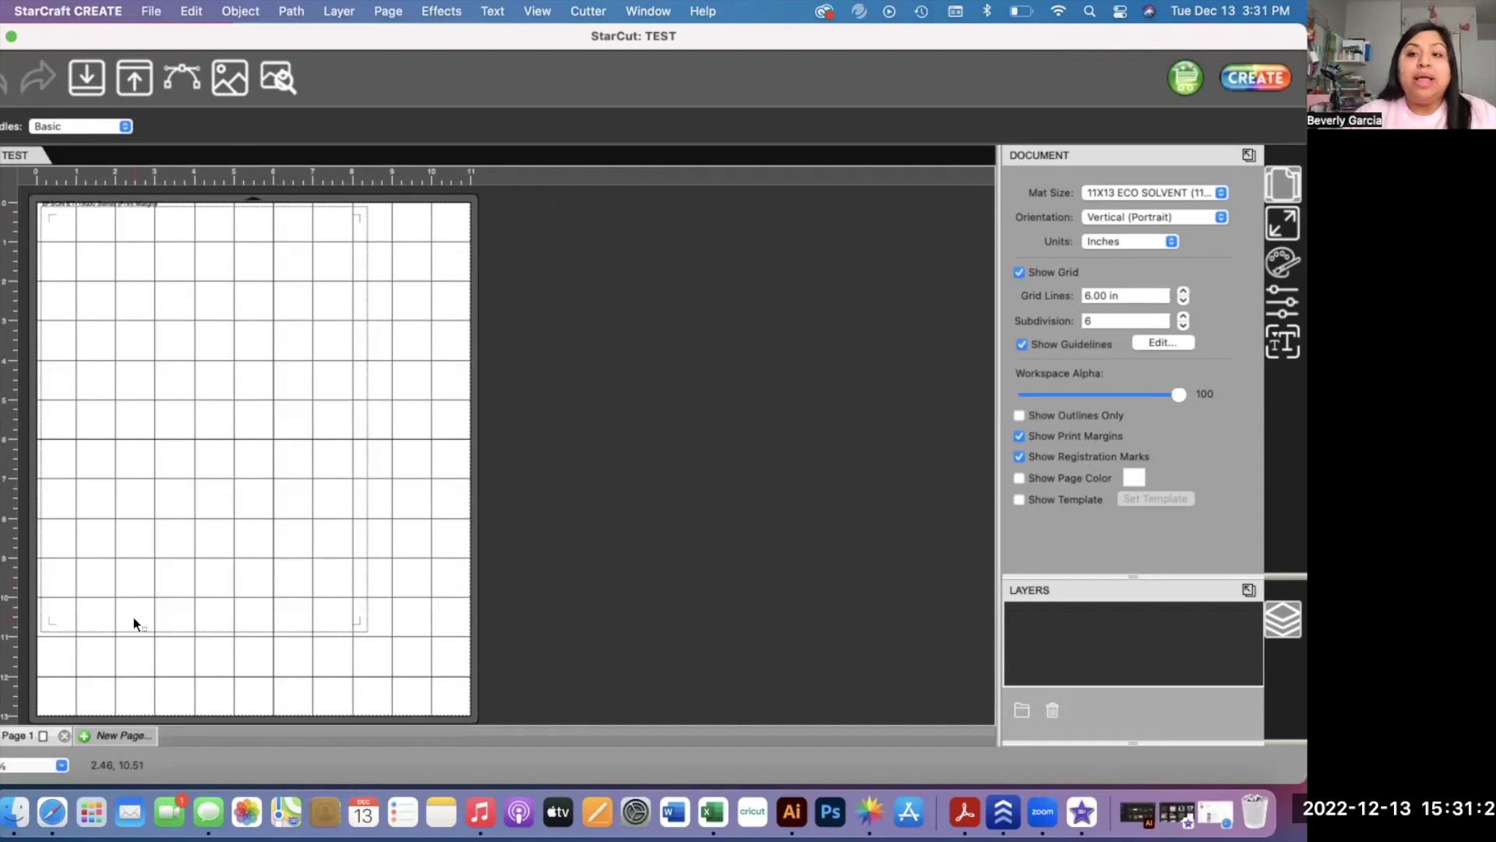
# - Hide print margins and confirm Cutter Settings with registration marks inset from print bounds
pyautogui.click(1015, 436)
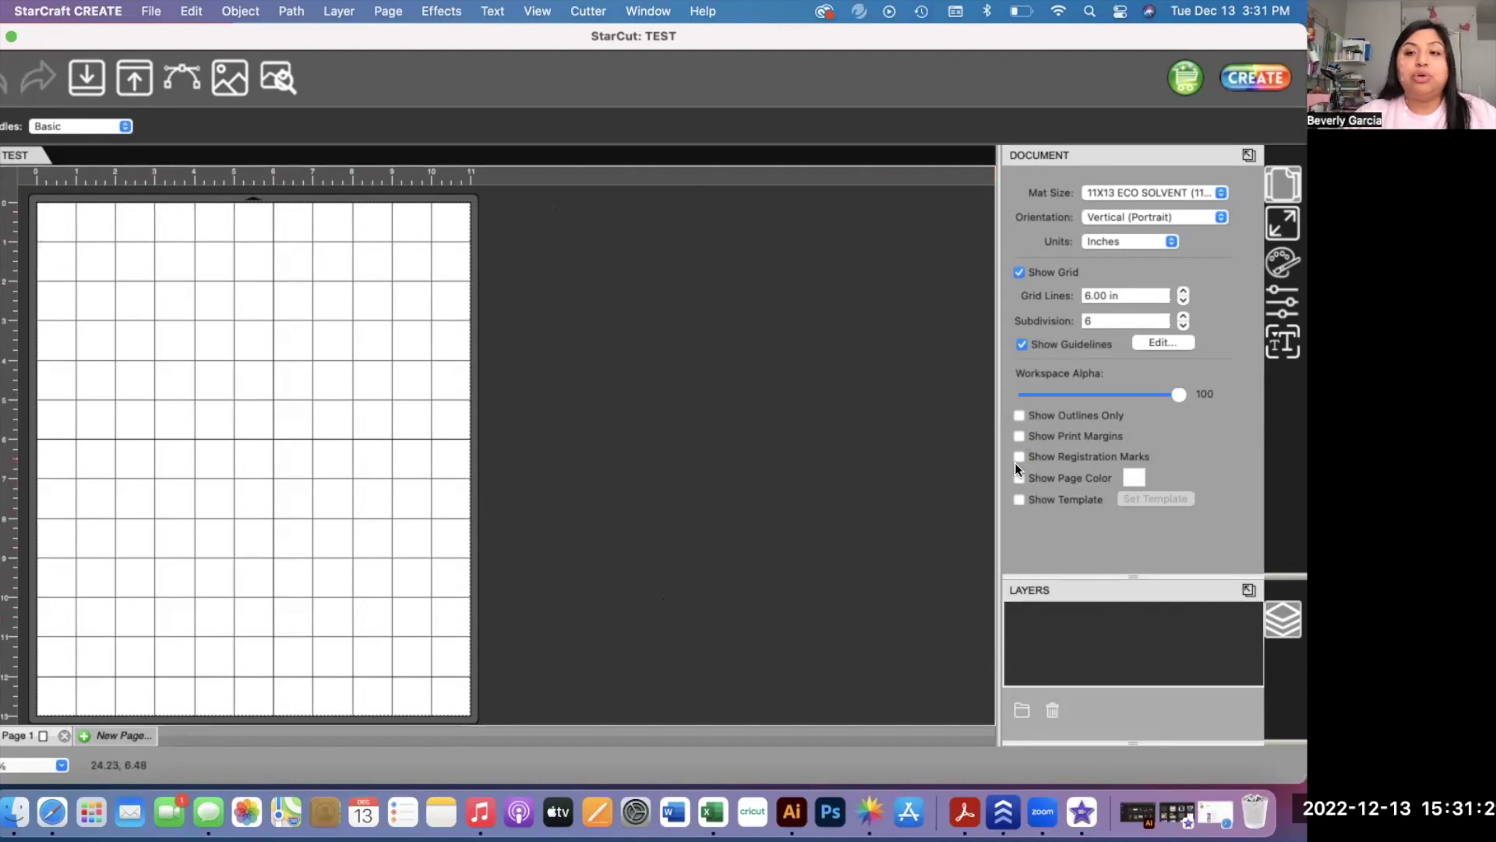
pyautogui.click(600, 11)
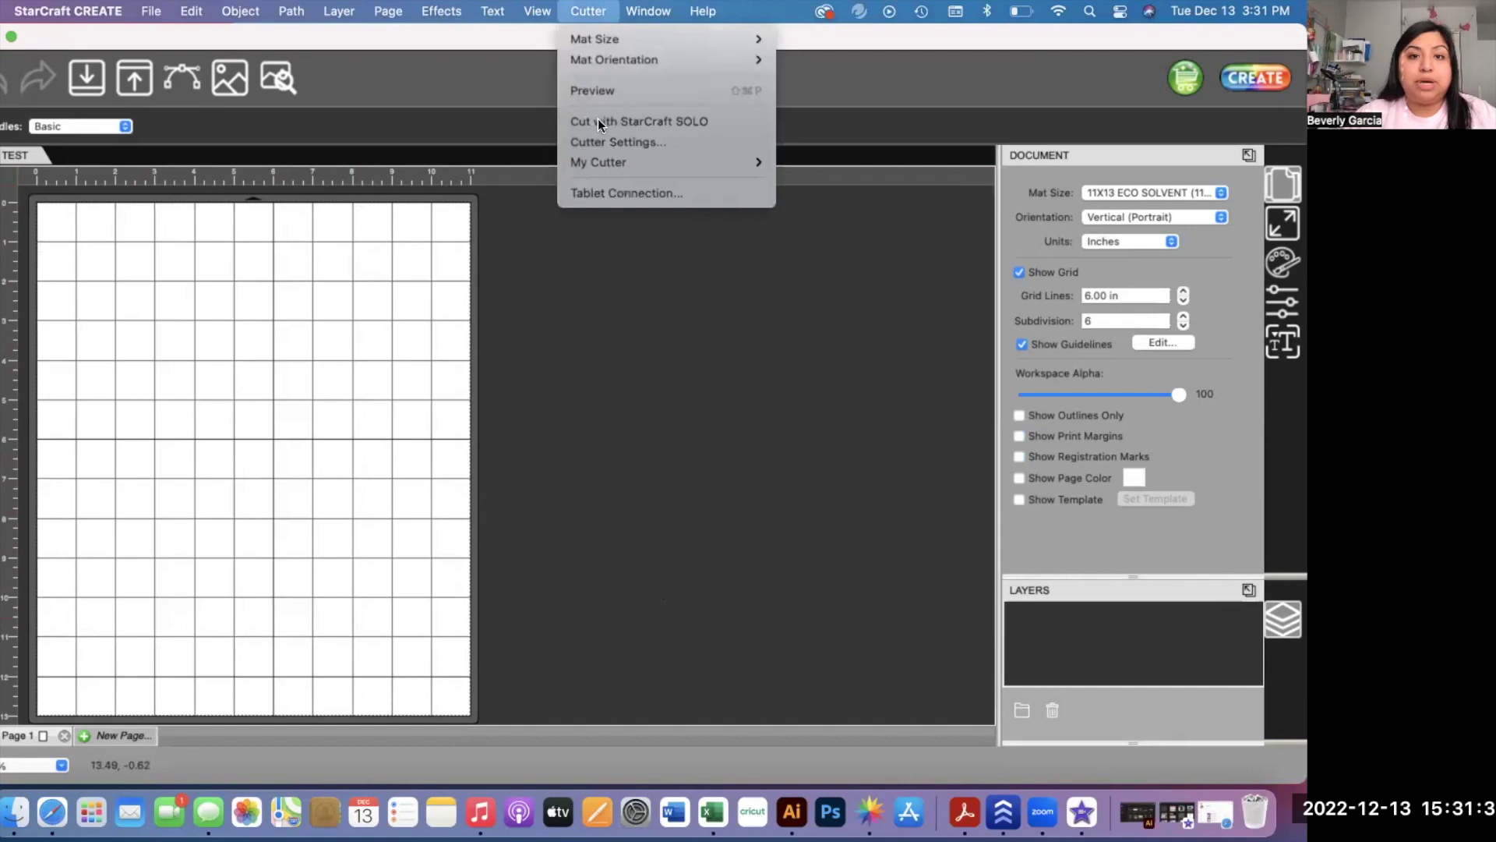
pyautogui.click(603, 142)
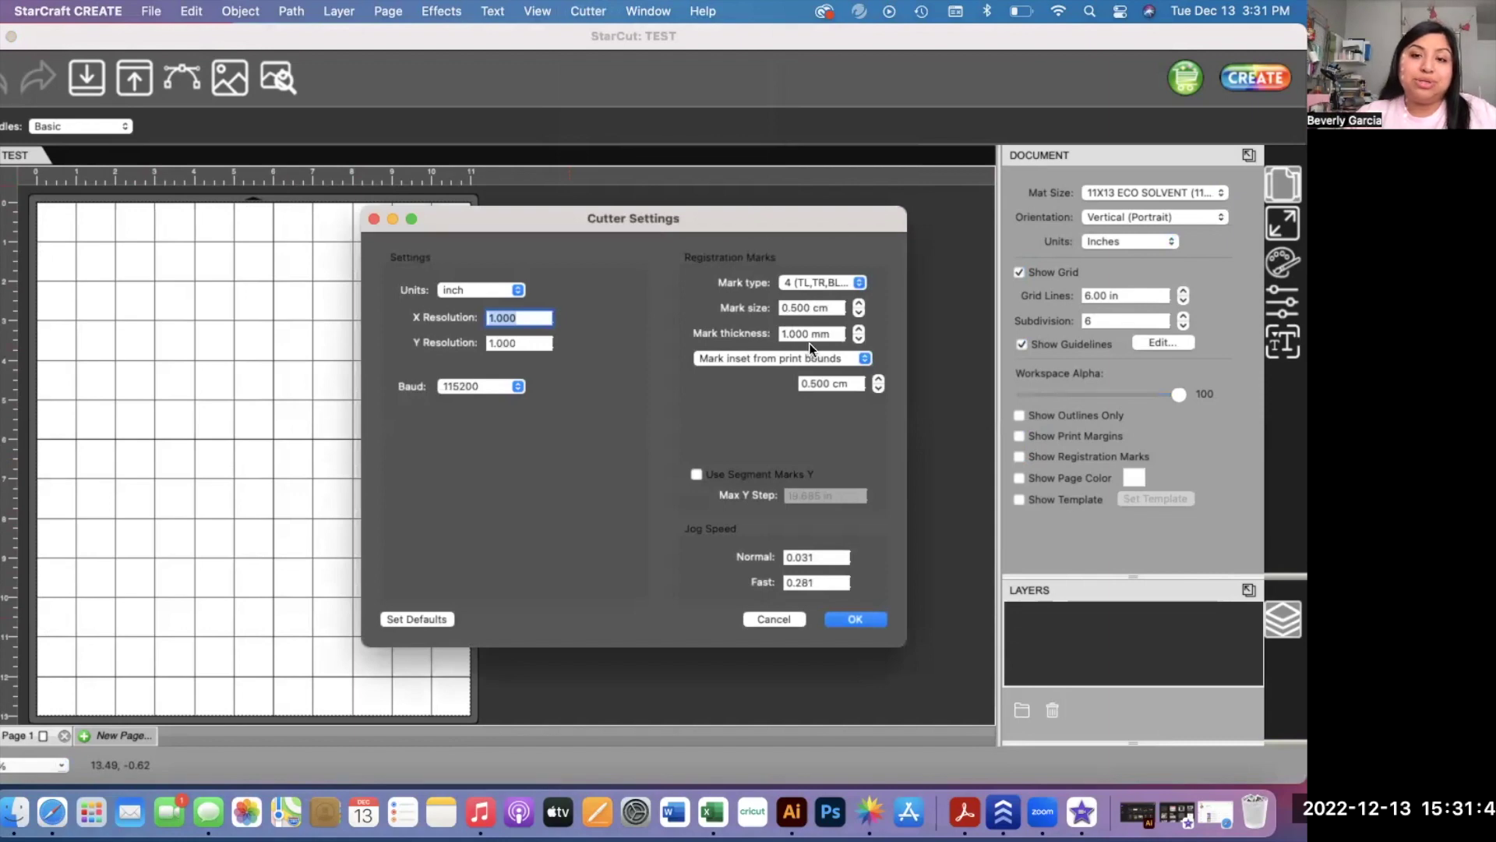
pyautogui.click(723, 358)
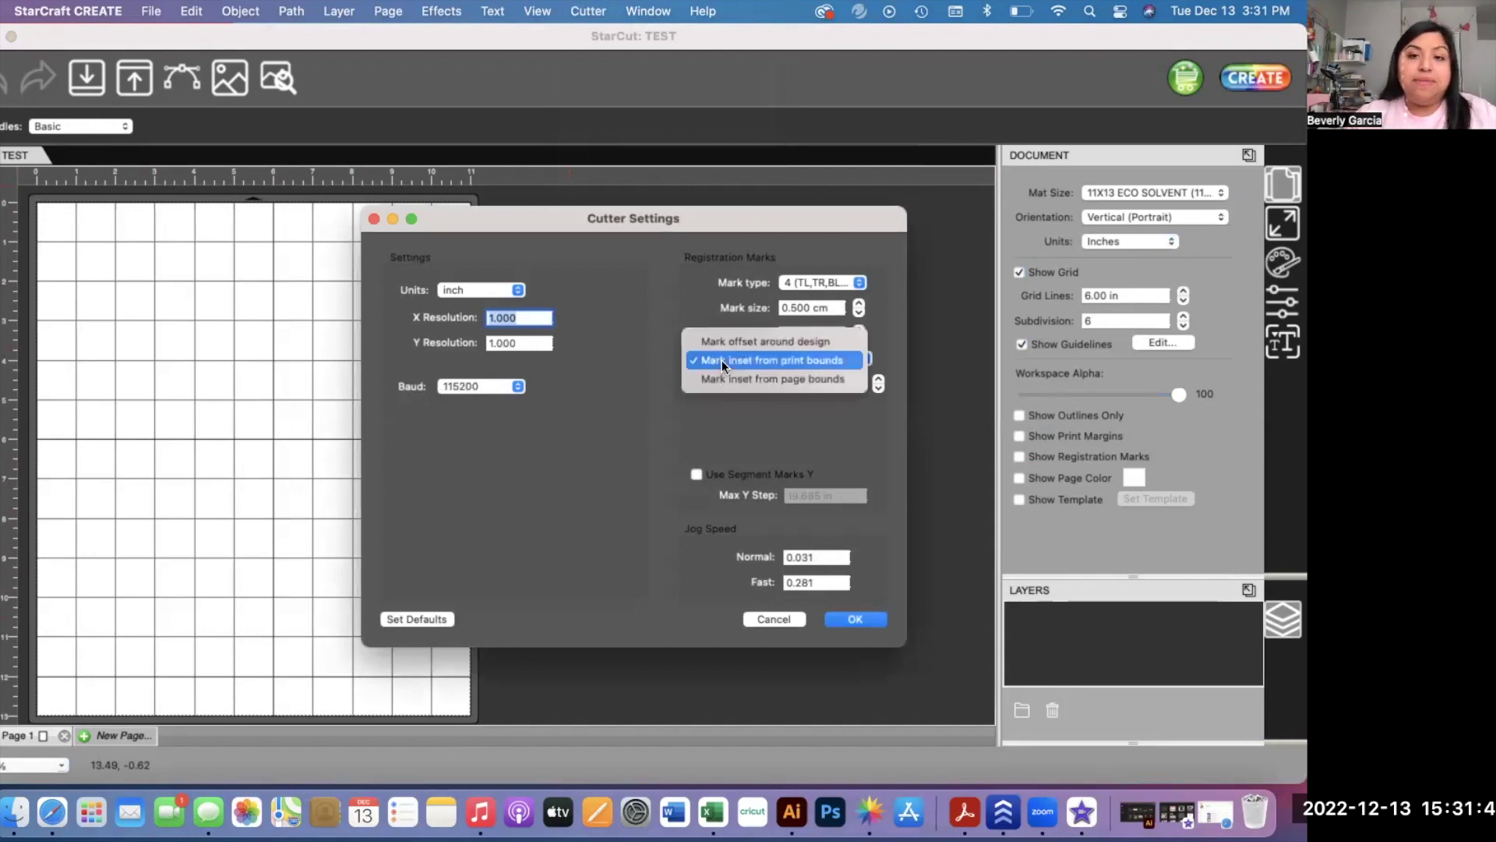
pyautogui.click(818, 359)
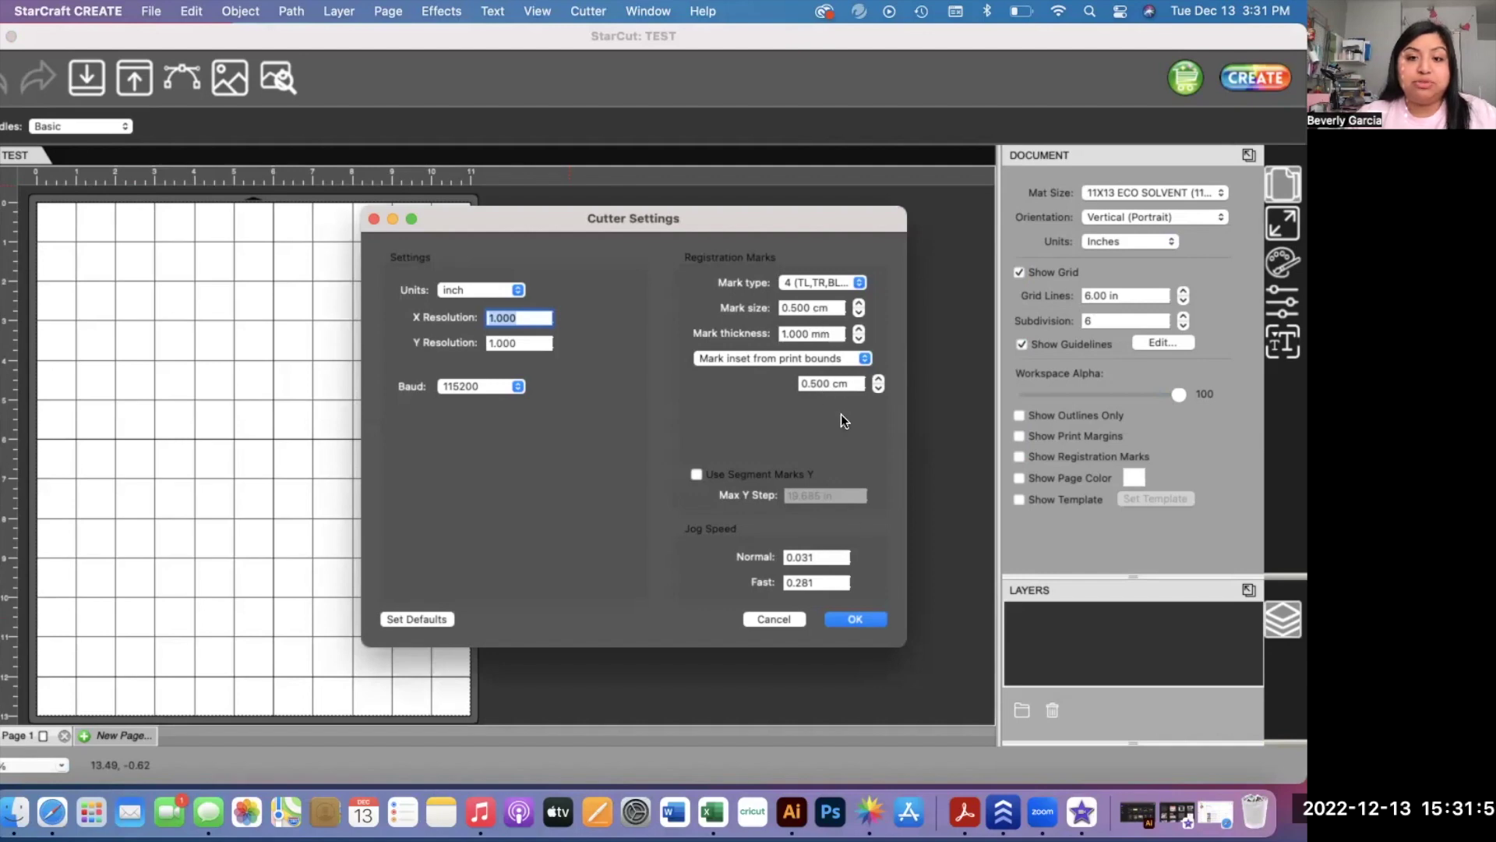
pyautogui.click(856, 615)
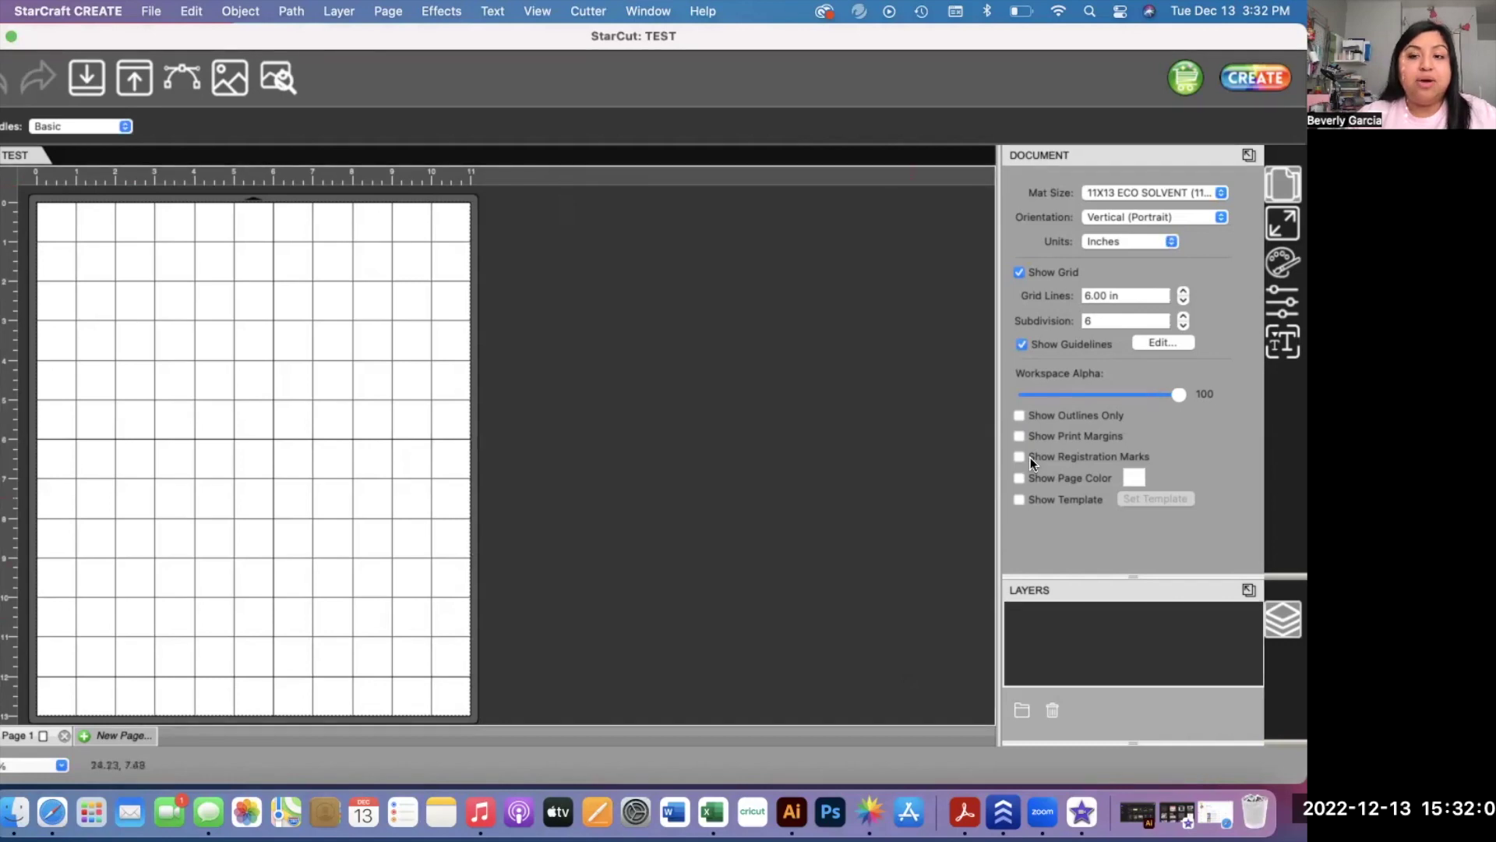
# - Turn on Show Print Margins and Show Registration Marks for the TEST page
pyautogui.click(1020, 438)
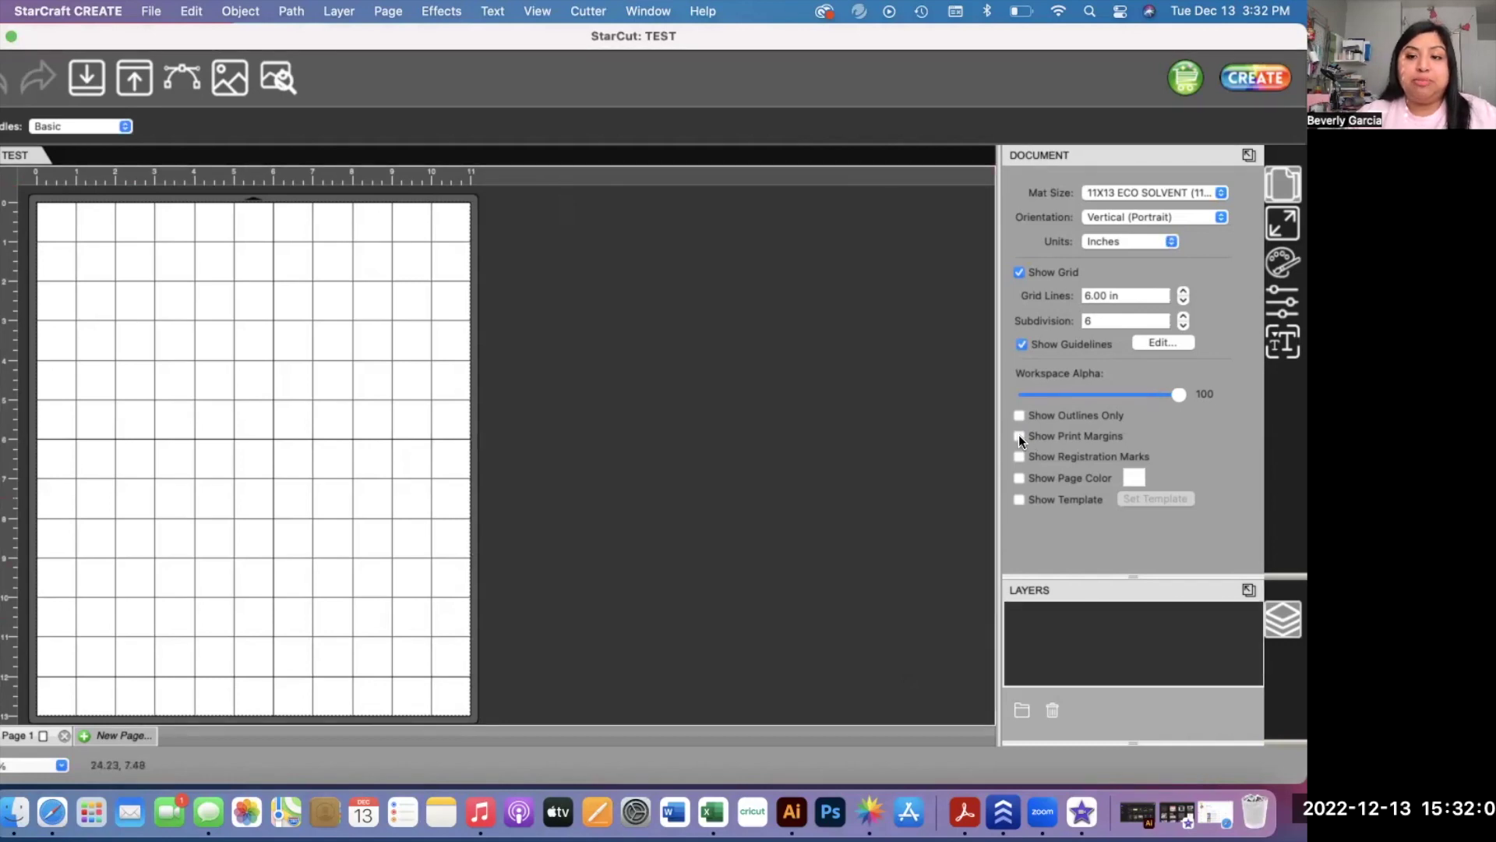
pyautogui.click(1020, 457)
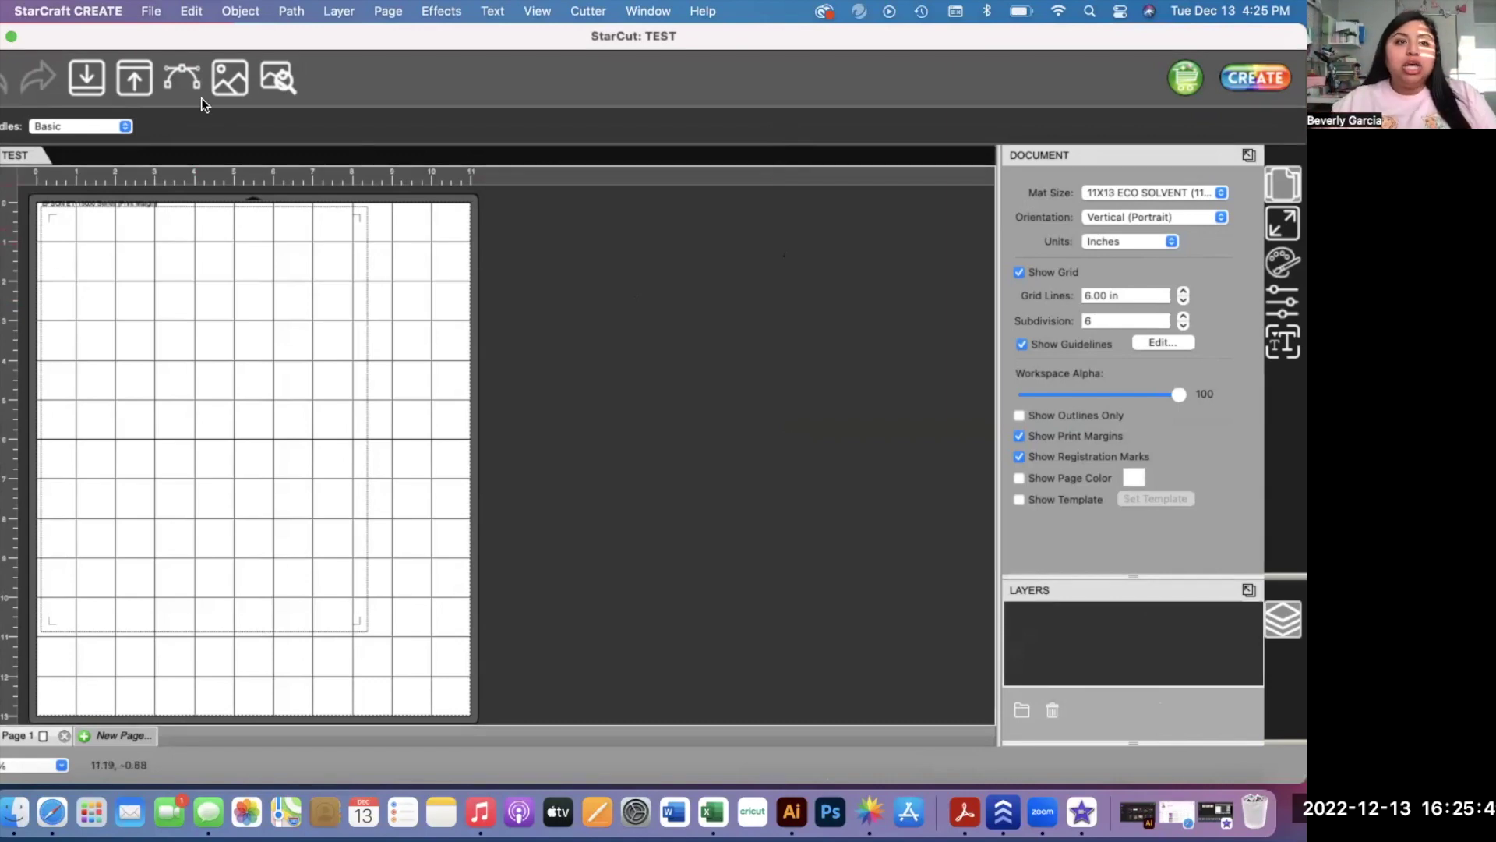
# - In Page Setup, format the page for the EPSON ET-15000 Series printer
pyautogui.click(151, 12)
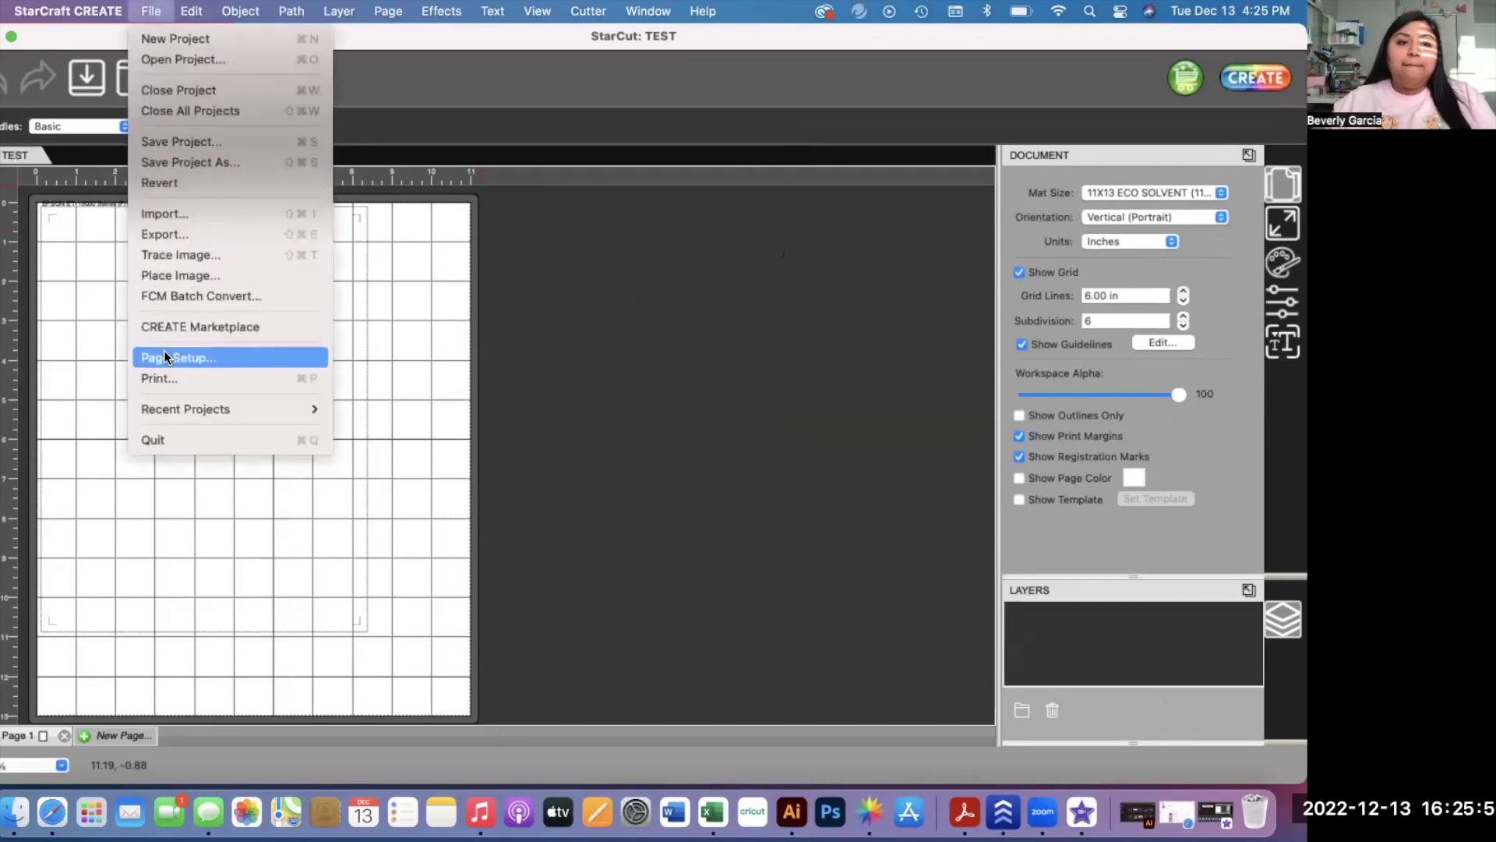
pyautogui.click(163, 355)
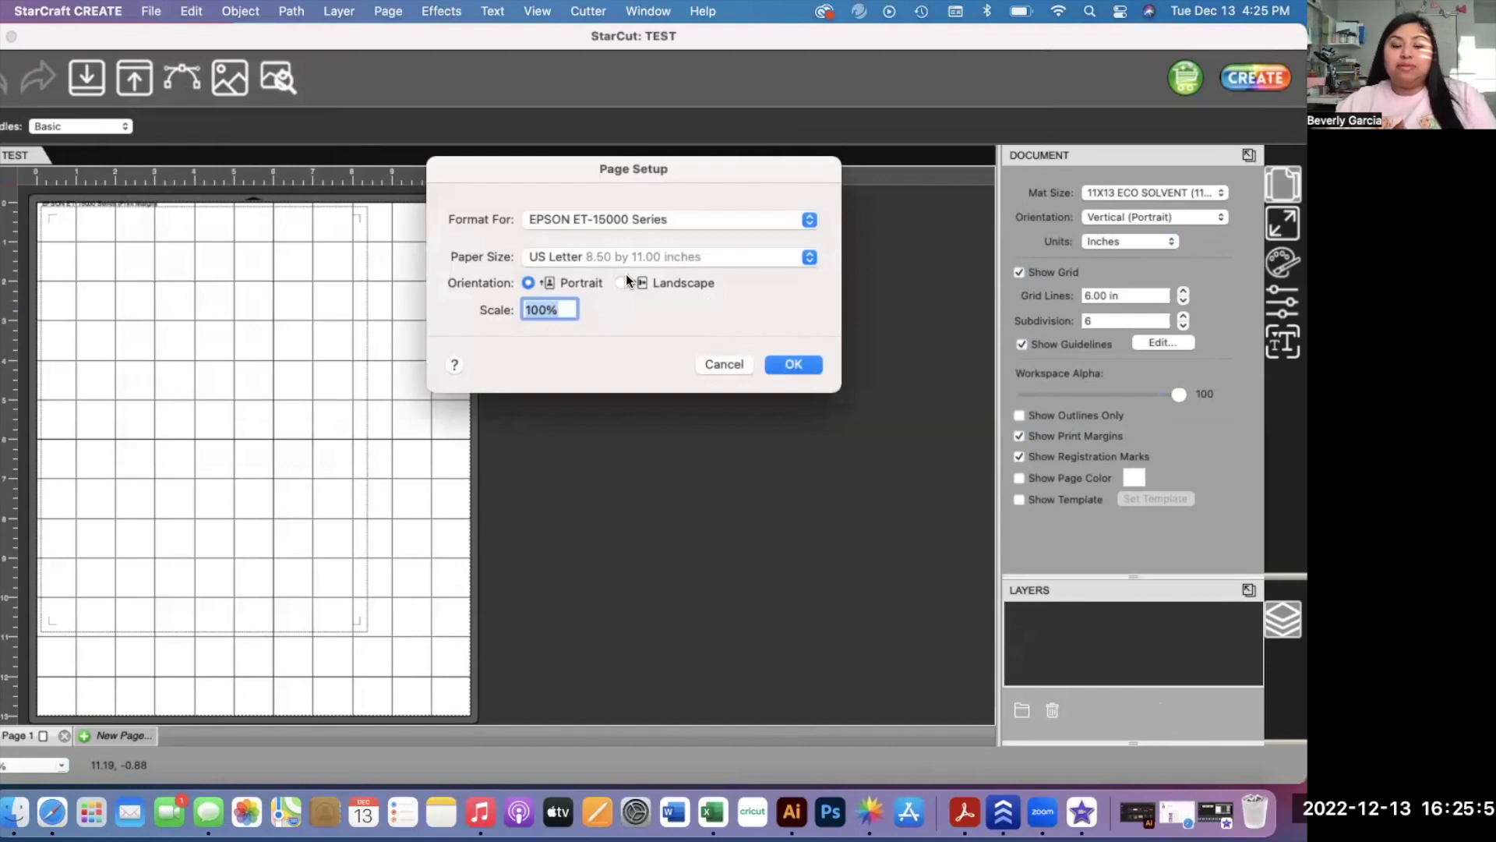
pyautogui.click(600, 219)
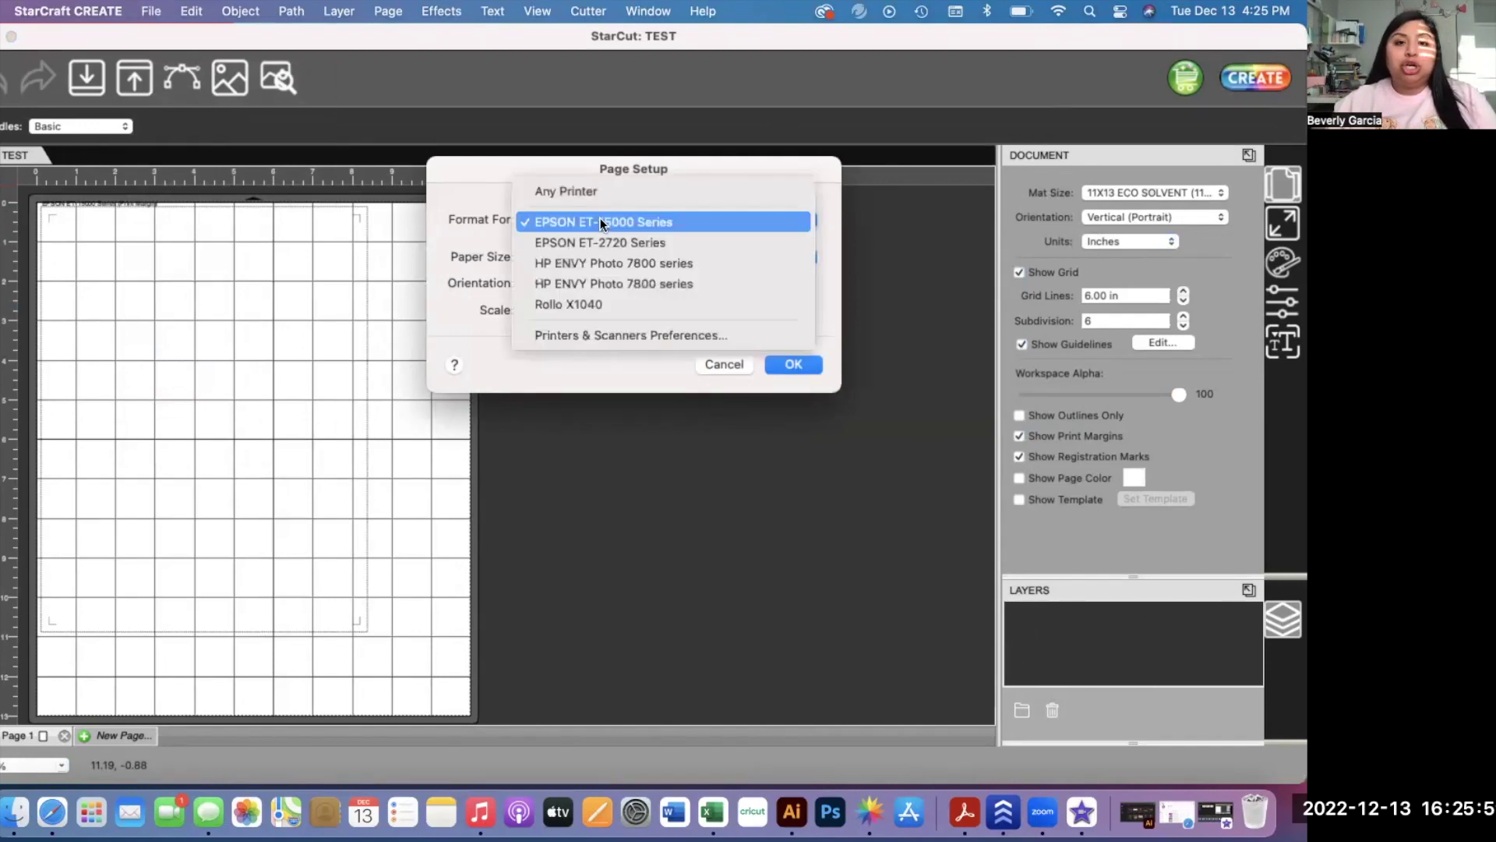
pyautogui.click(600, 222)
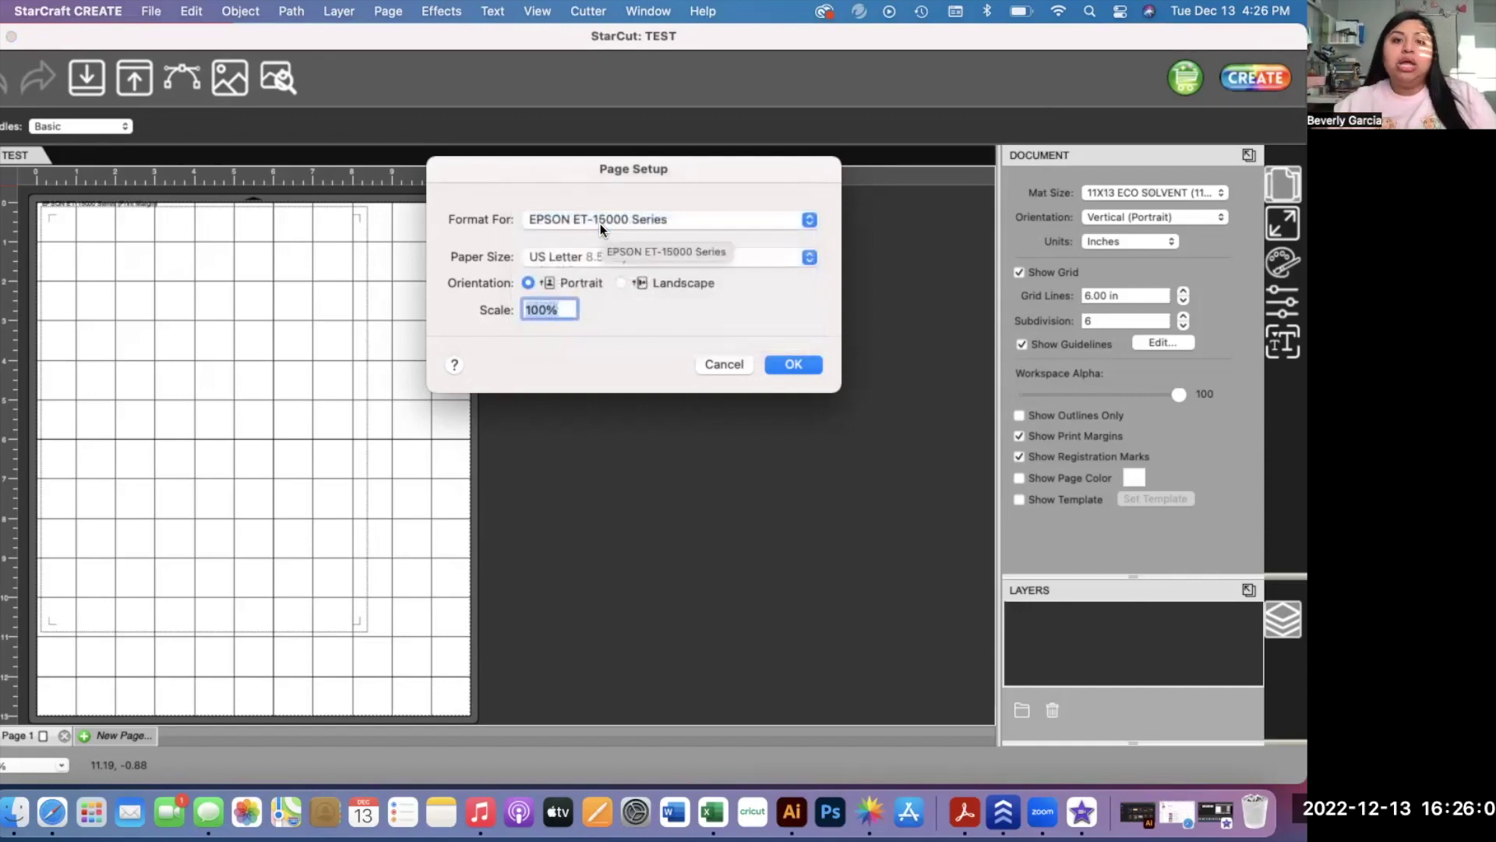
pyautogui.click(559, 262)
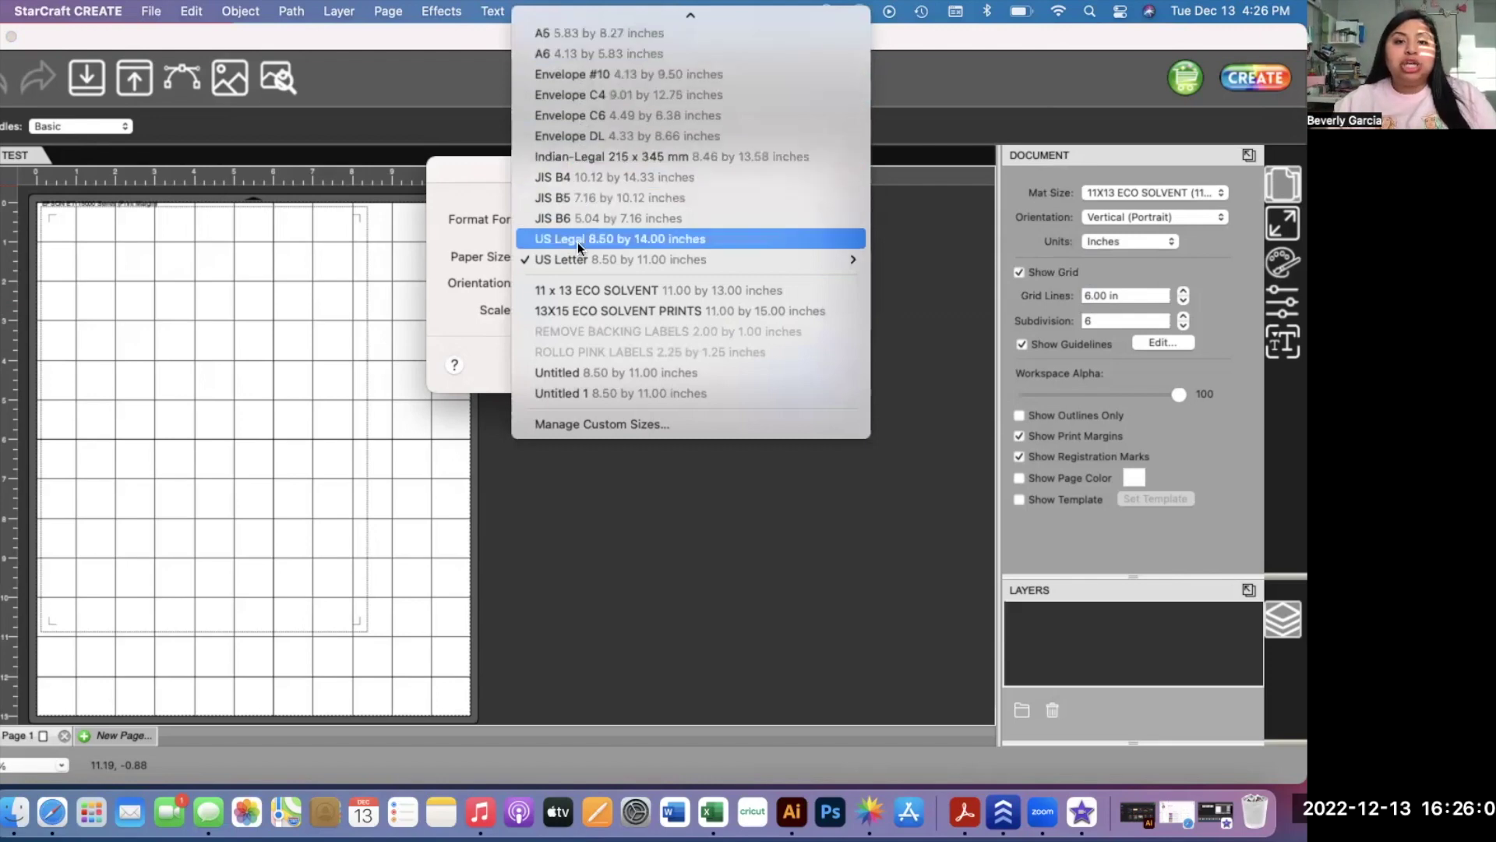
pyautogui.scroll(5, 577, 242)
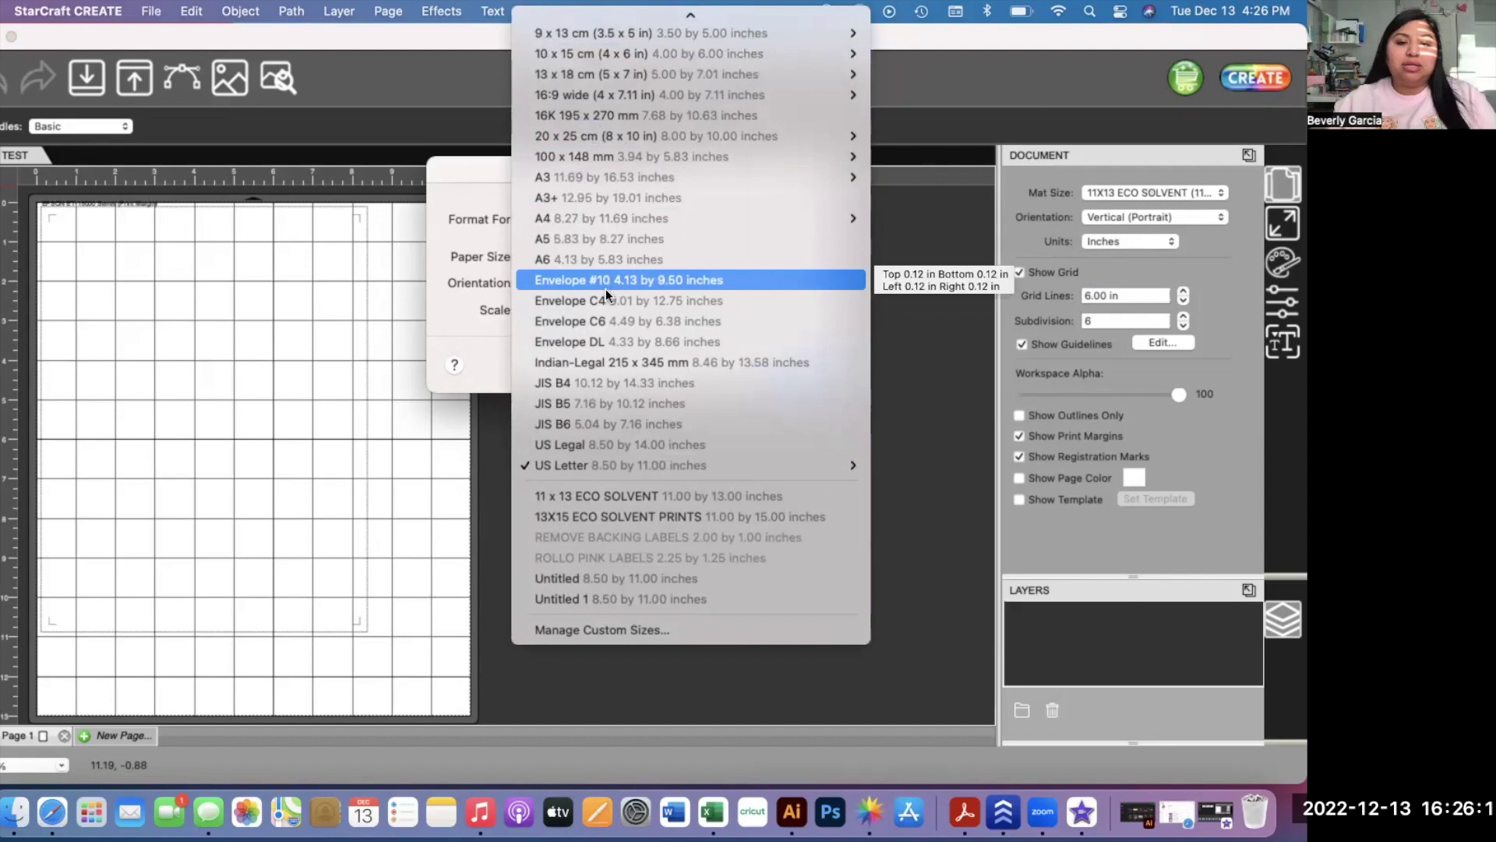
# - Choose the 11 x 13 ECO SOLVENT custom paper size and apply the page setup
pyautogui.click(602, 628)
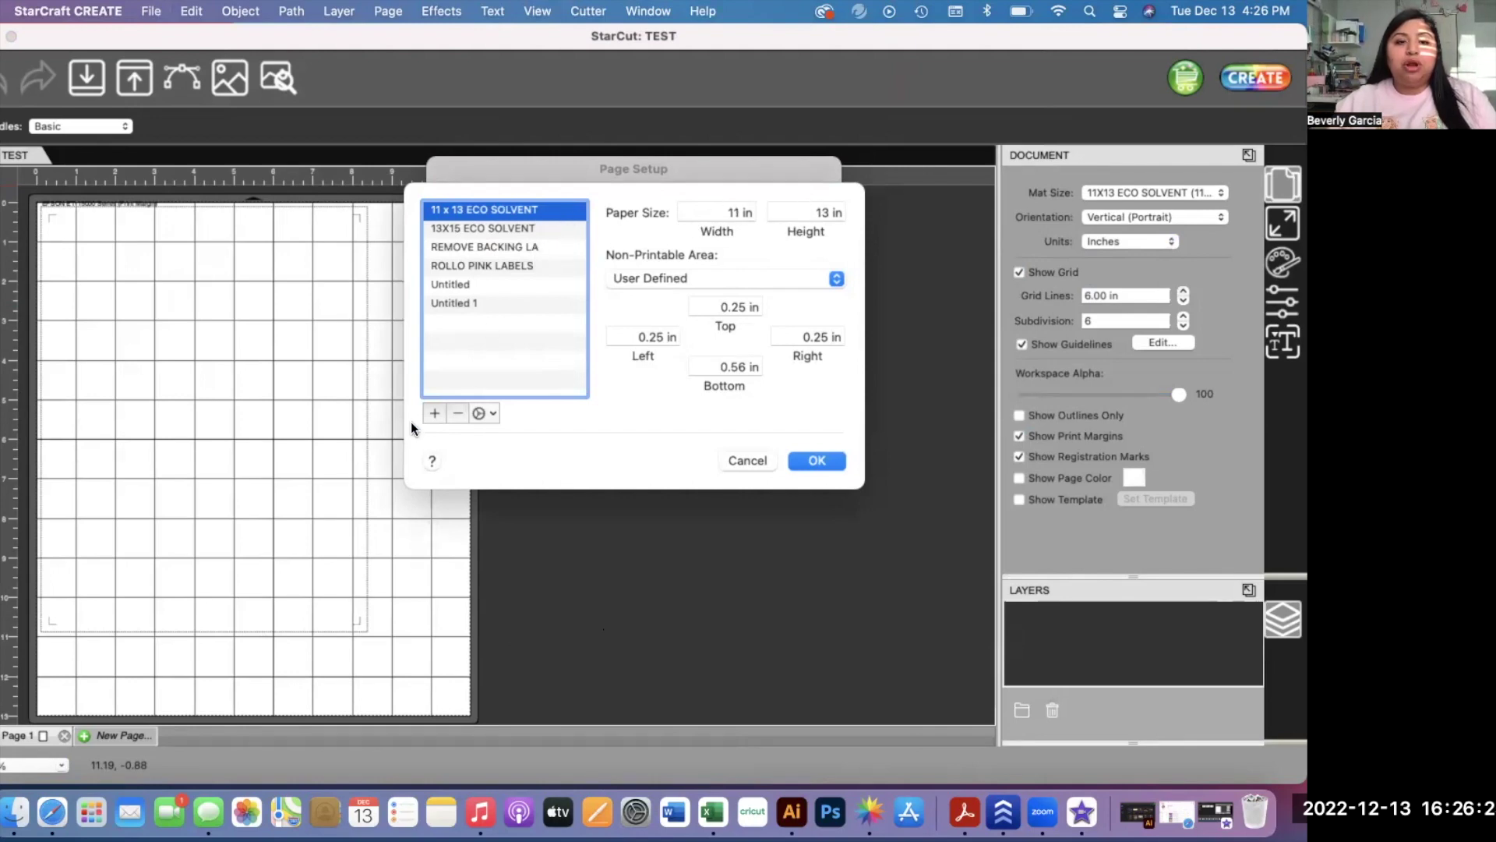
pyautogui.click(434, 414)
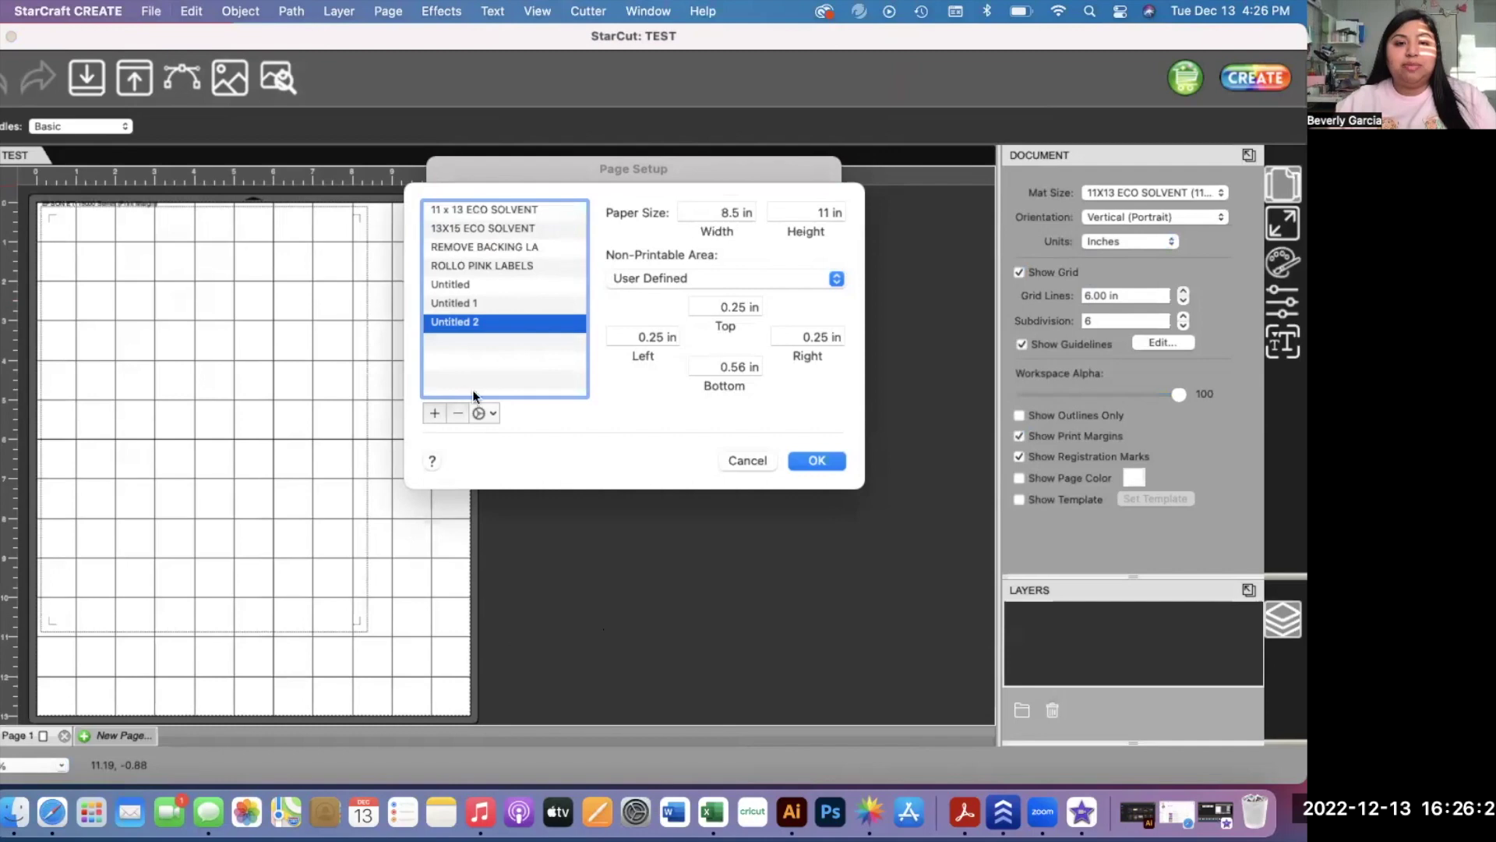
pyautogui.click(489, 214)
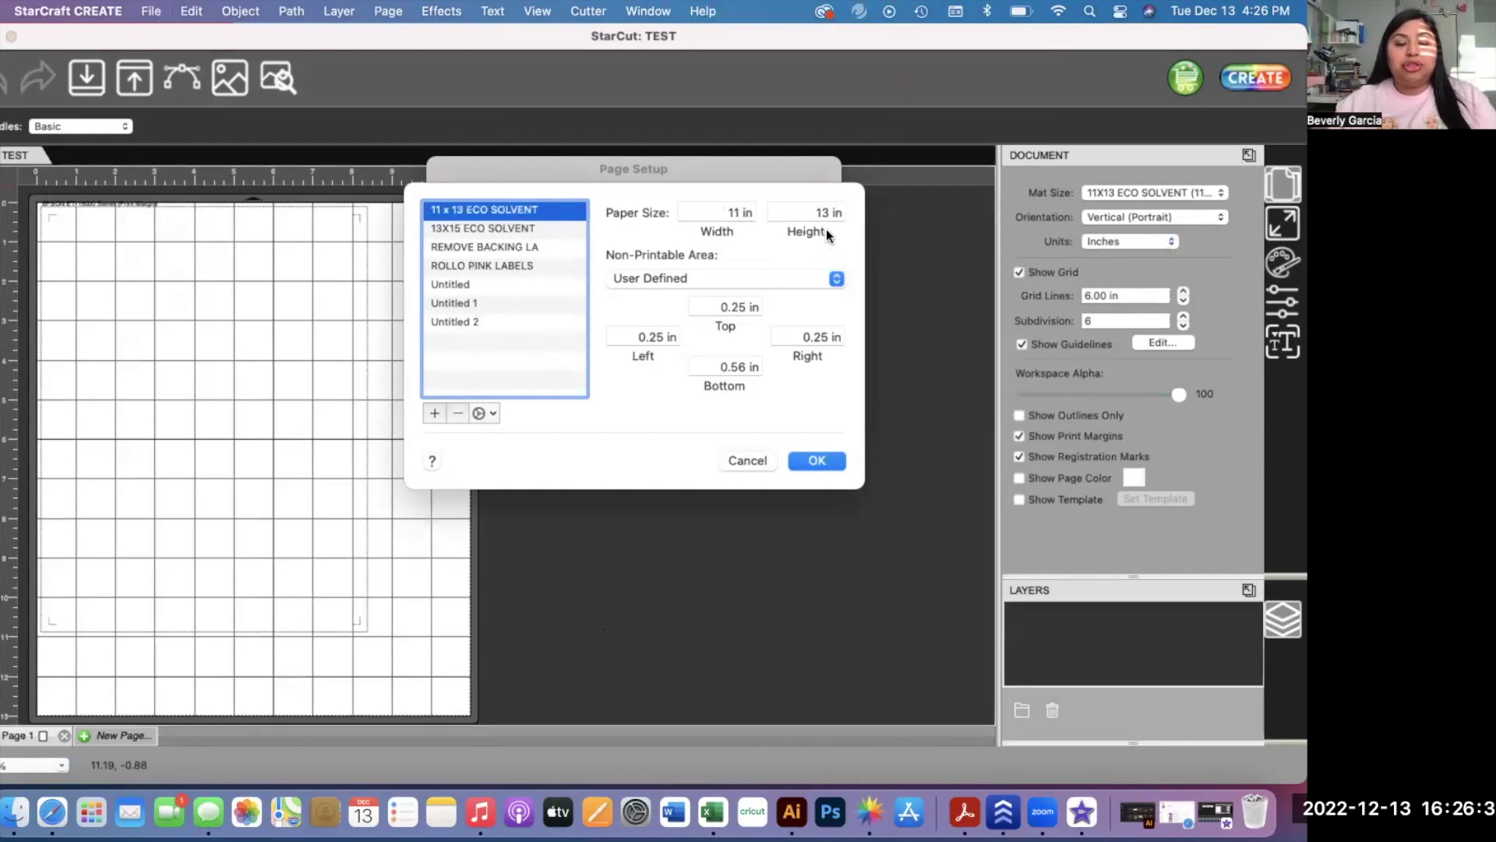
pyautogui.click(803, 459)
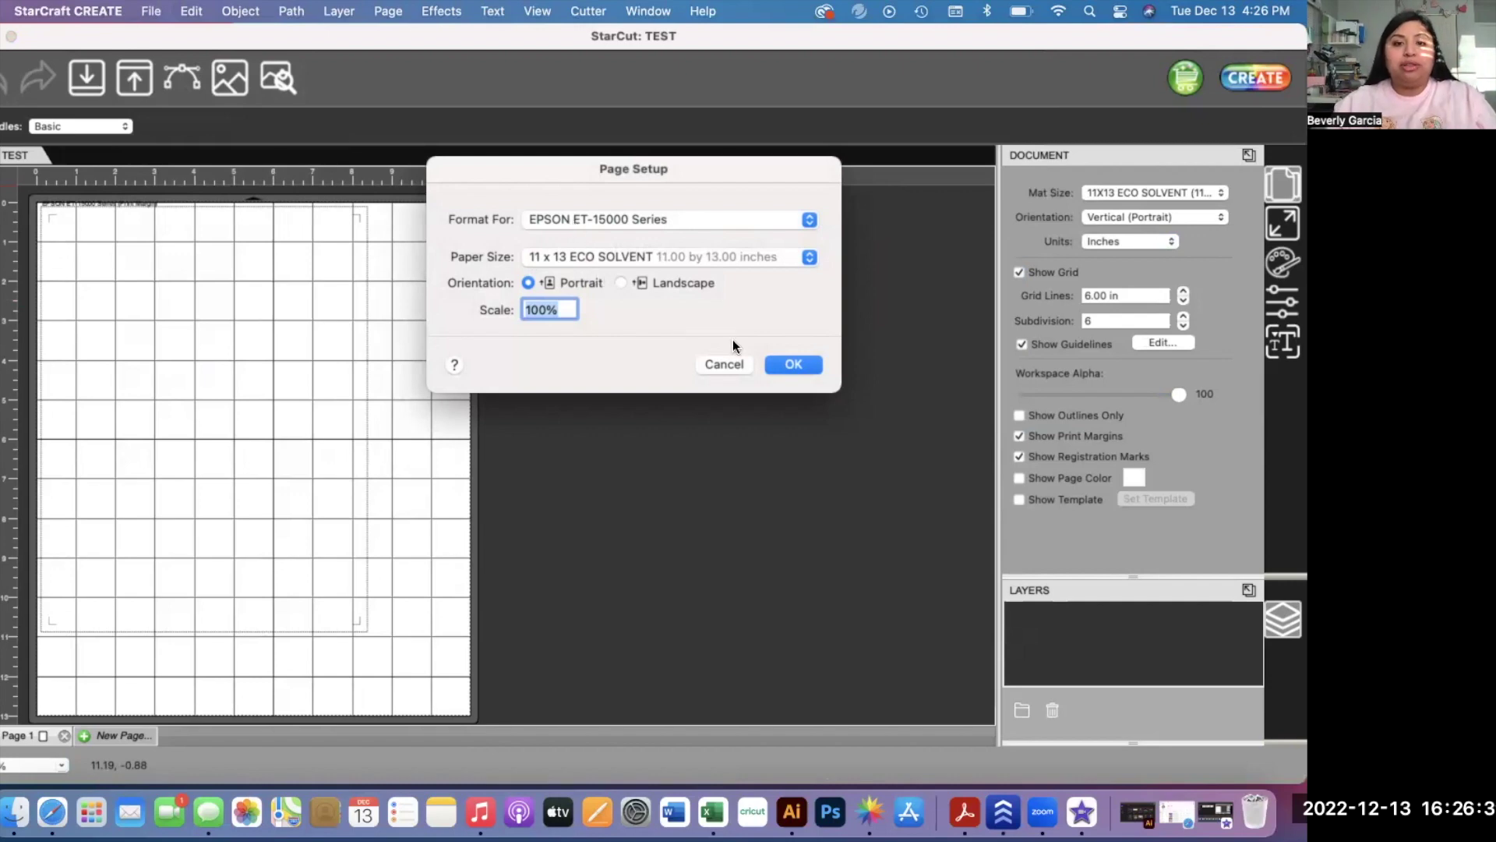
pyautogui.click(781, 368)
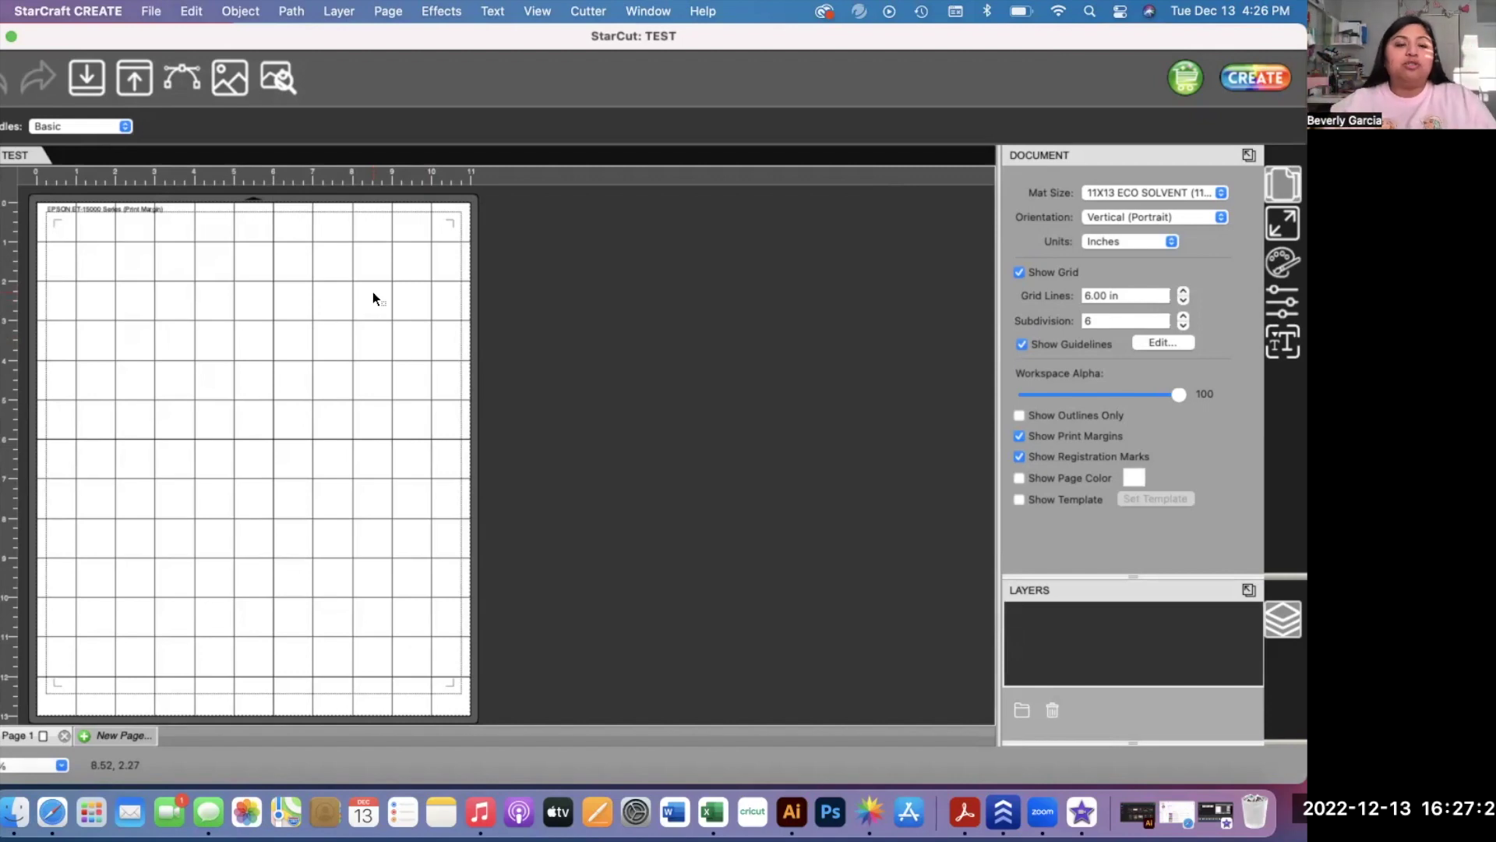
pyautogui.click(89, 73)
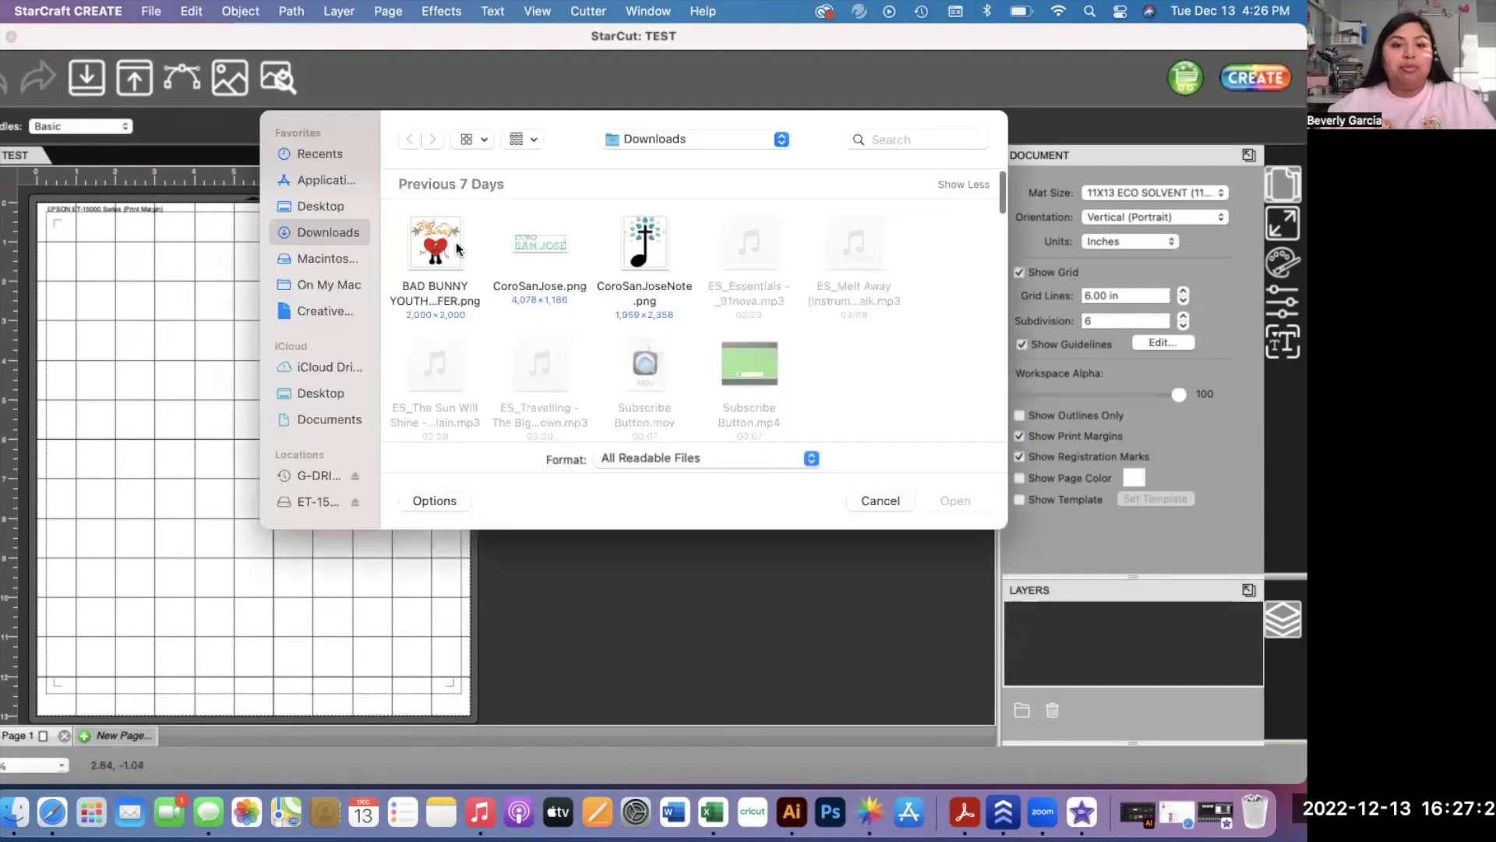
# - Import the BAD BUNNY png from Downloads and place it on the page
pyautogui.click(445, 244)
pyautogui.click(979, 500)
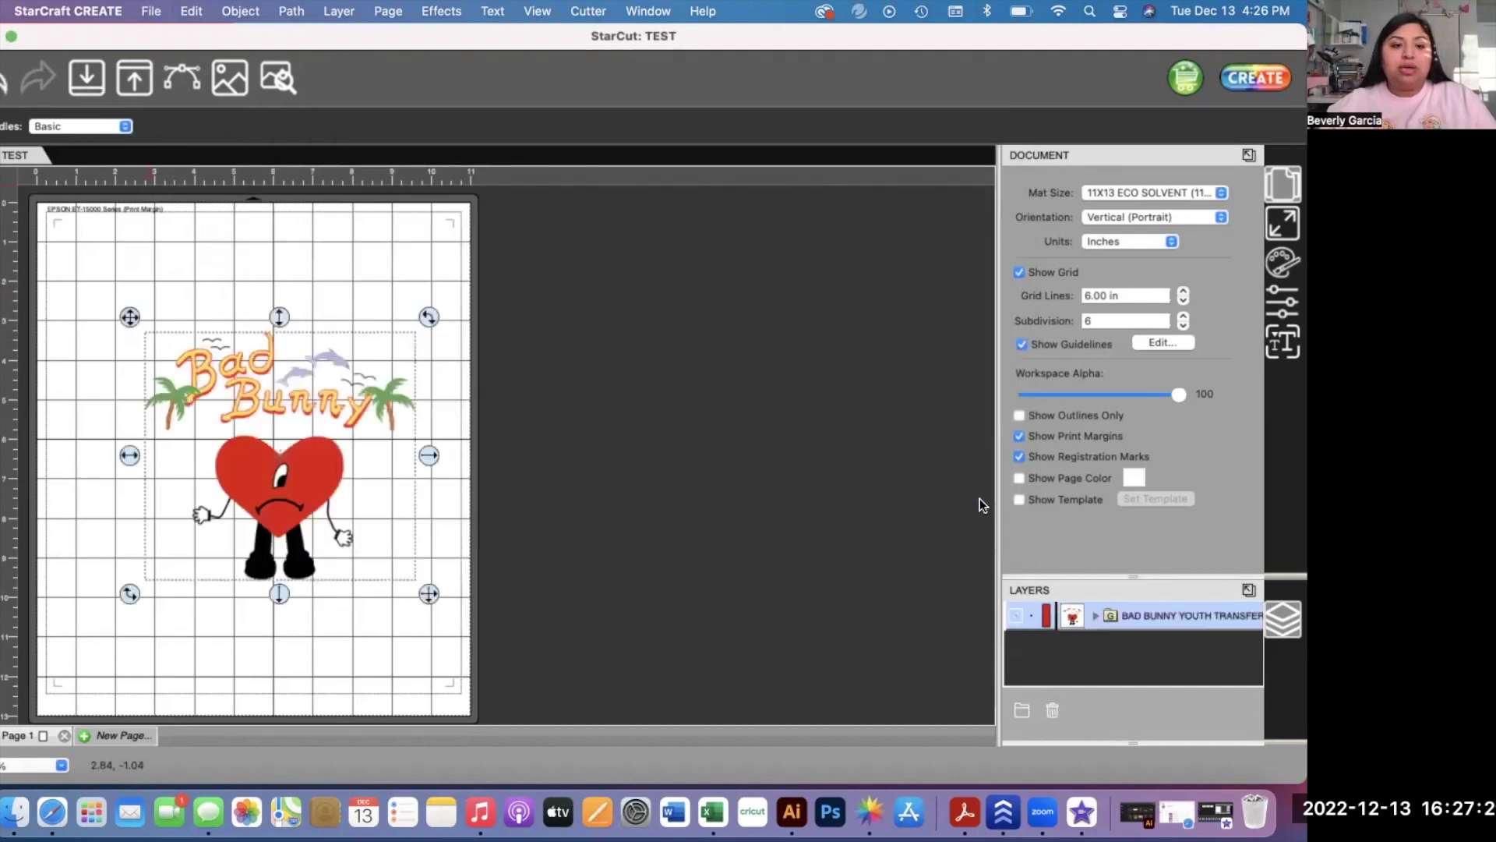
pyautogui.moveTo(293, 521); pyautogui.dragTo(313, 496)
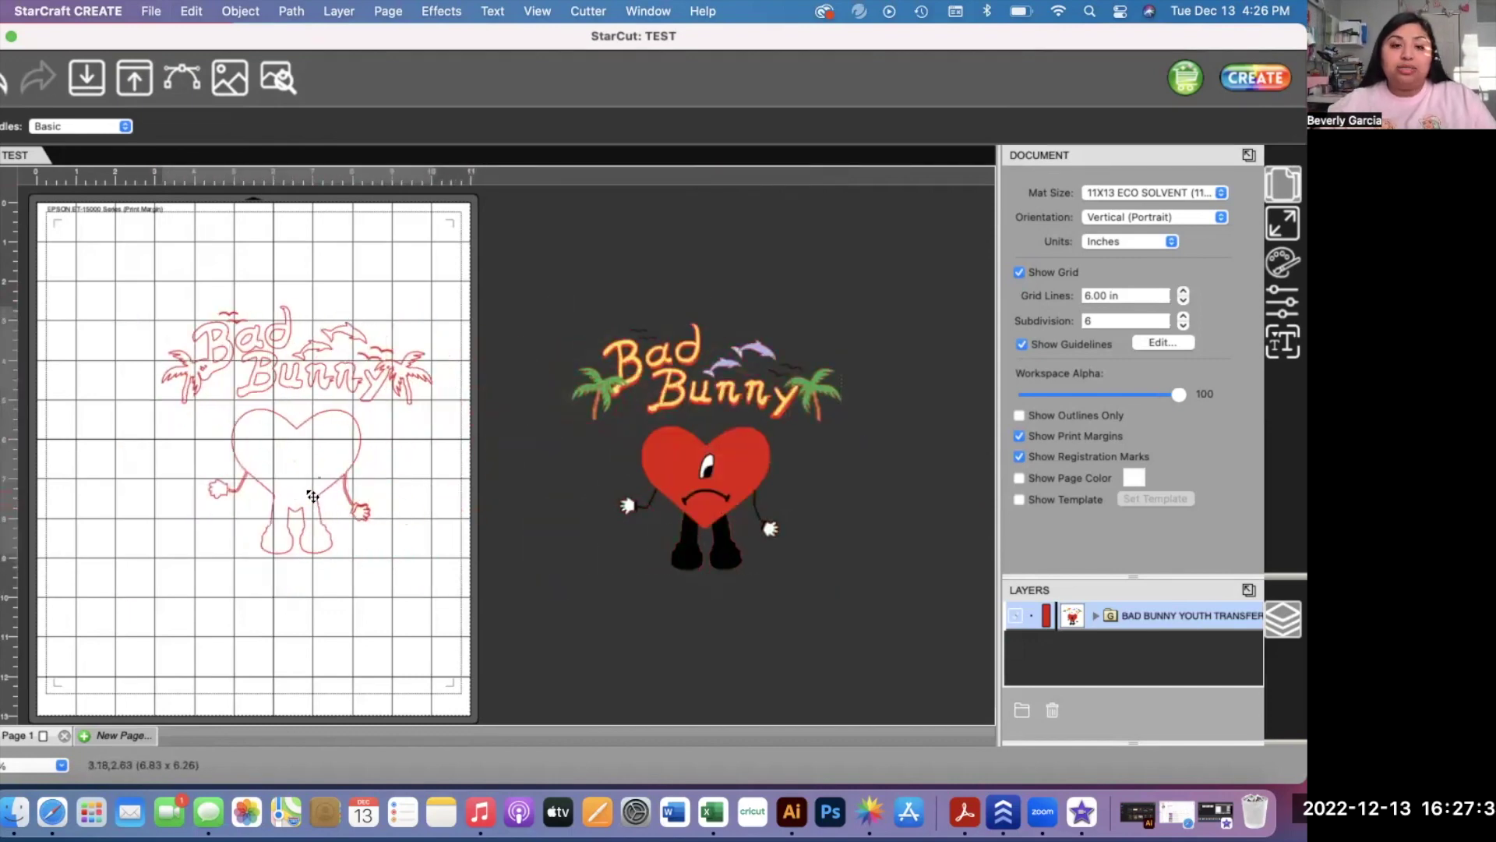
pyautogui.moveTo(313, 495)
pyautogui.mouseDown()
pyautogui.moveTo(258, 454)
pyautogui.moveTo(239, 458)
pyautogui.mouseUp()
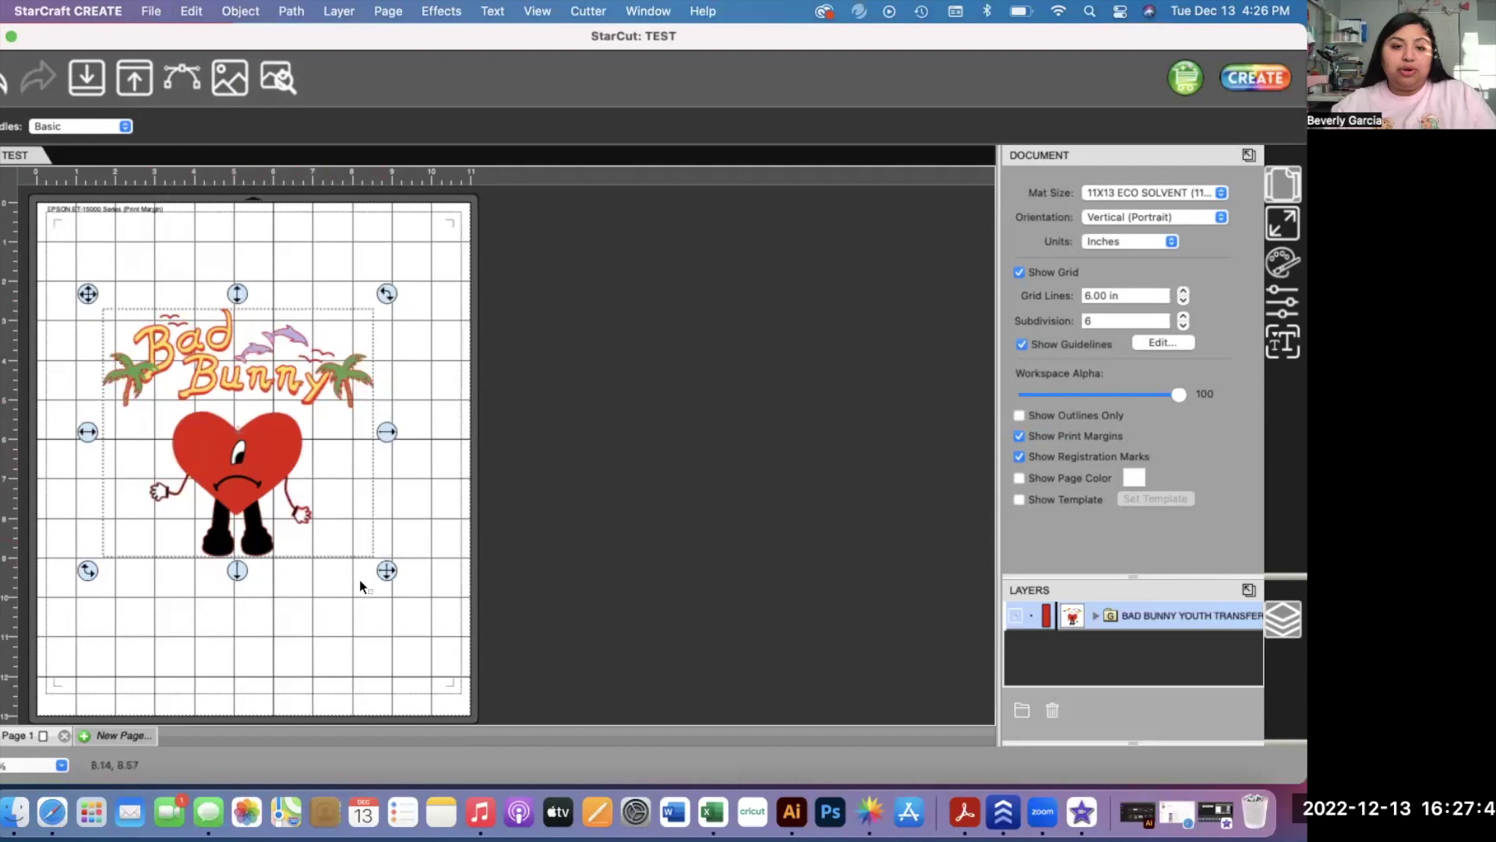
# - Enlarge the Bad Bunny artwork and position it across most of the printable area
pyautogui.moveTo(388, 571); pyautogui.dragTo(489, 725)
pyautogui.moveTo(328, 583); pyautogui.dragTo(277, 536)
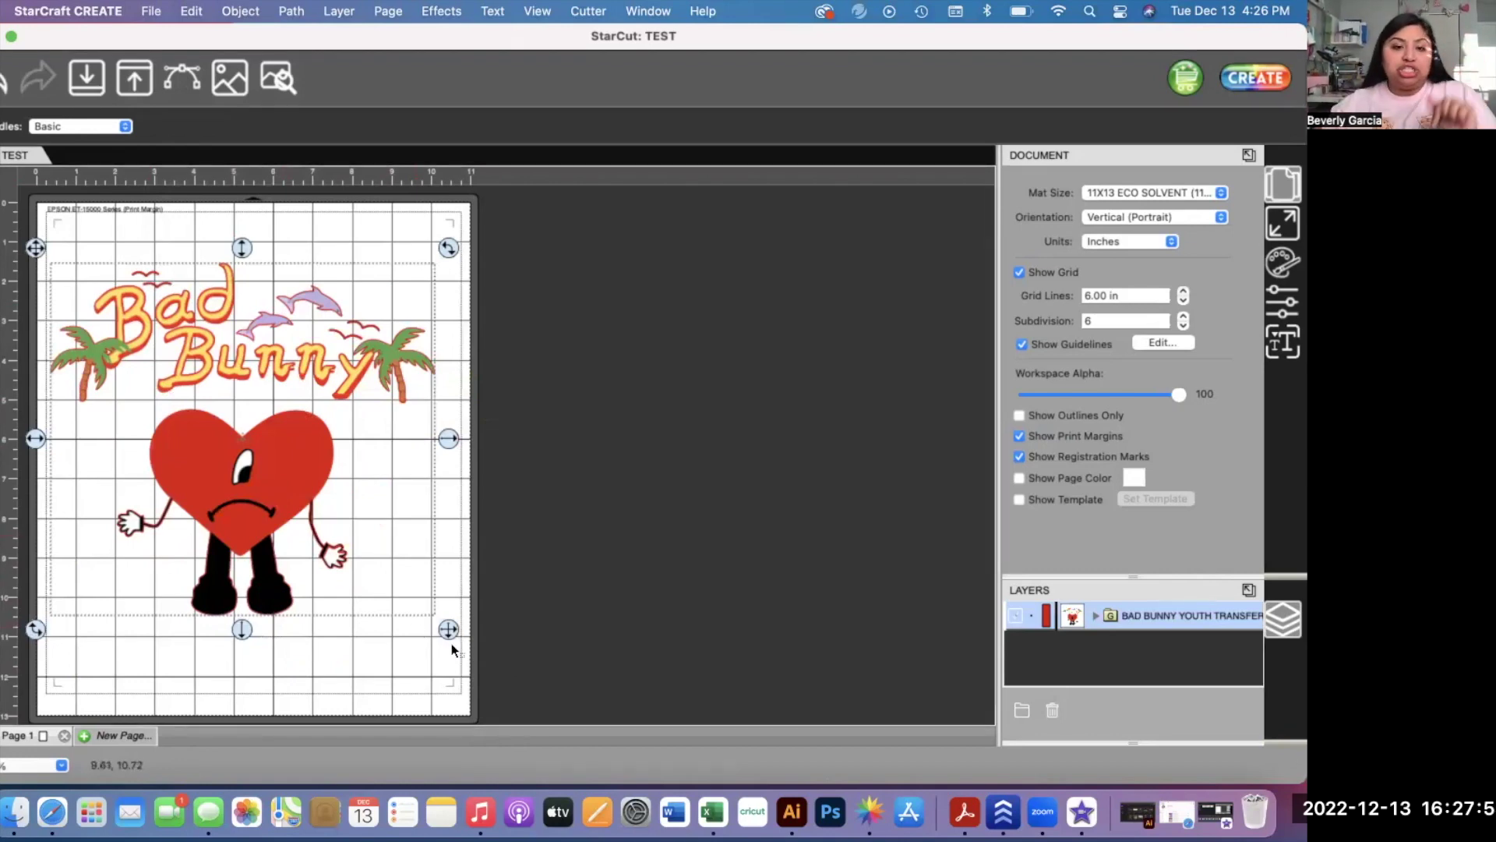
pyautogui.moveTo(200, 561); pyautogui.dragTo(462, 676)
pyautogui.click(732, 512)
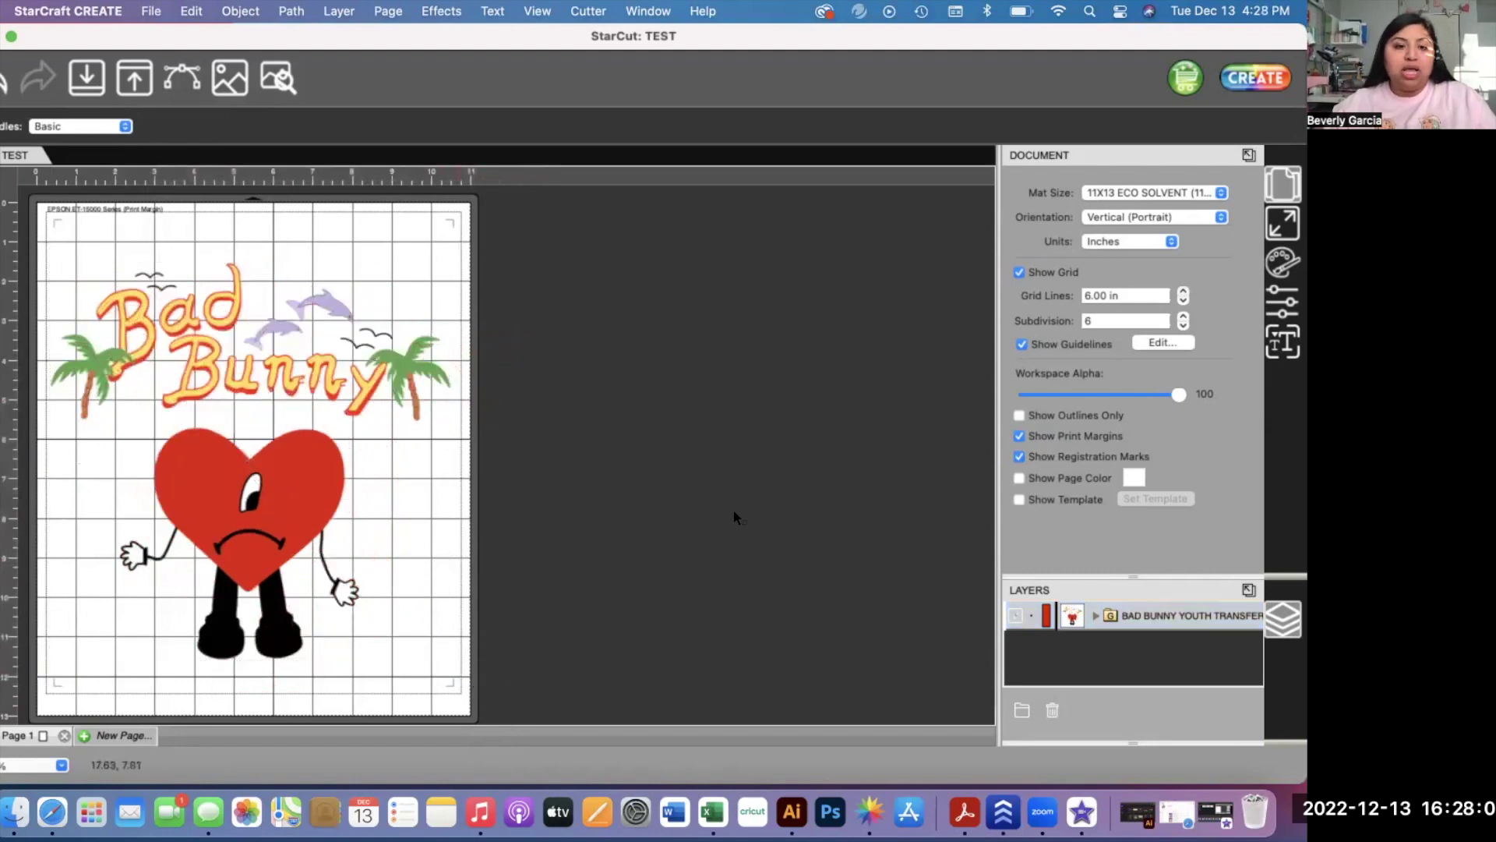
pyautogui.moveTo(238, 458); pyautogui.dragTo(241, 464)
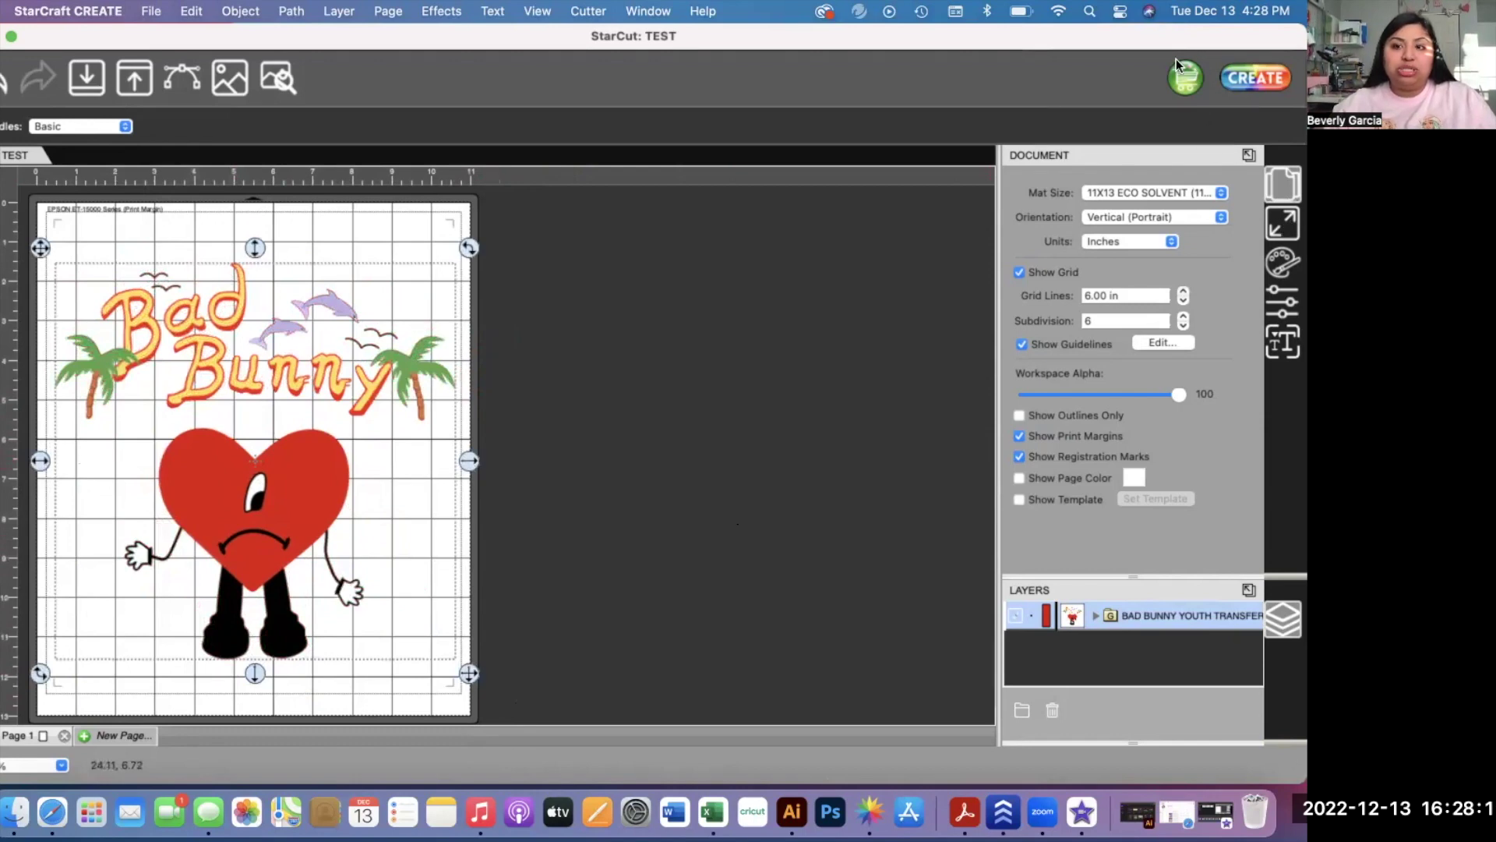
# - Resize the Bad Bunny artwork to 10.2 in wide with proportions kept
pyautogui.click(1284, 227)
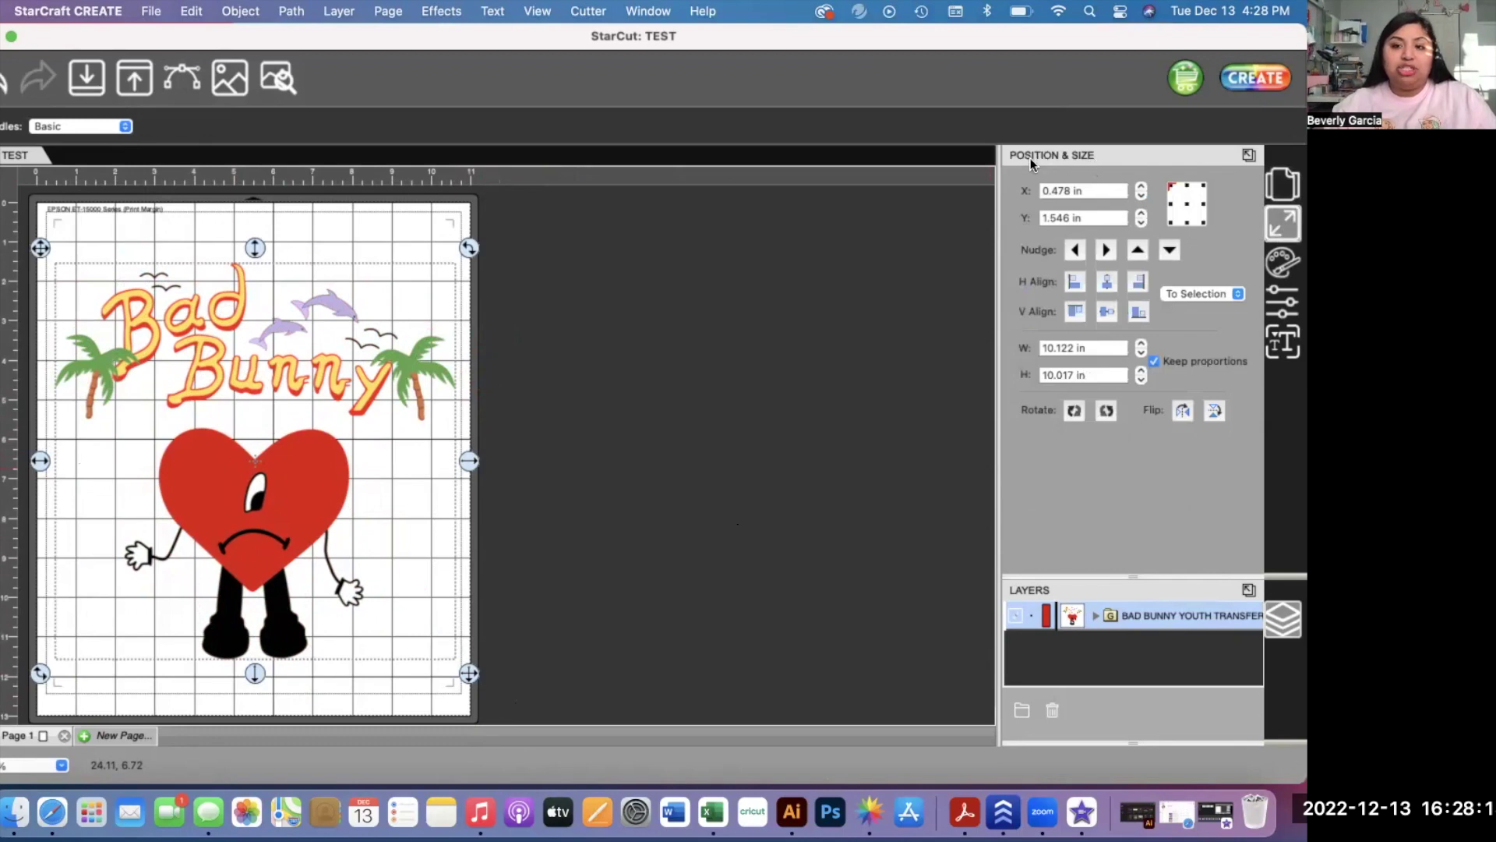
pyautogui.click(1100, 347)
pyautogui.moveTo(1100, 347); pyautogui.dragTo(1004, 345)
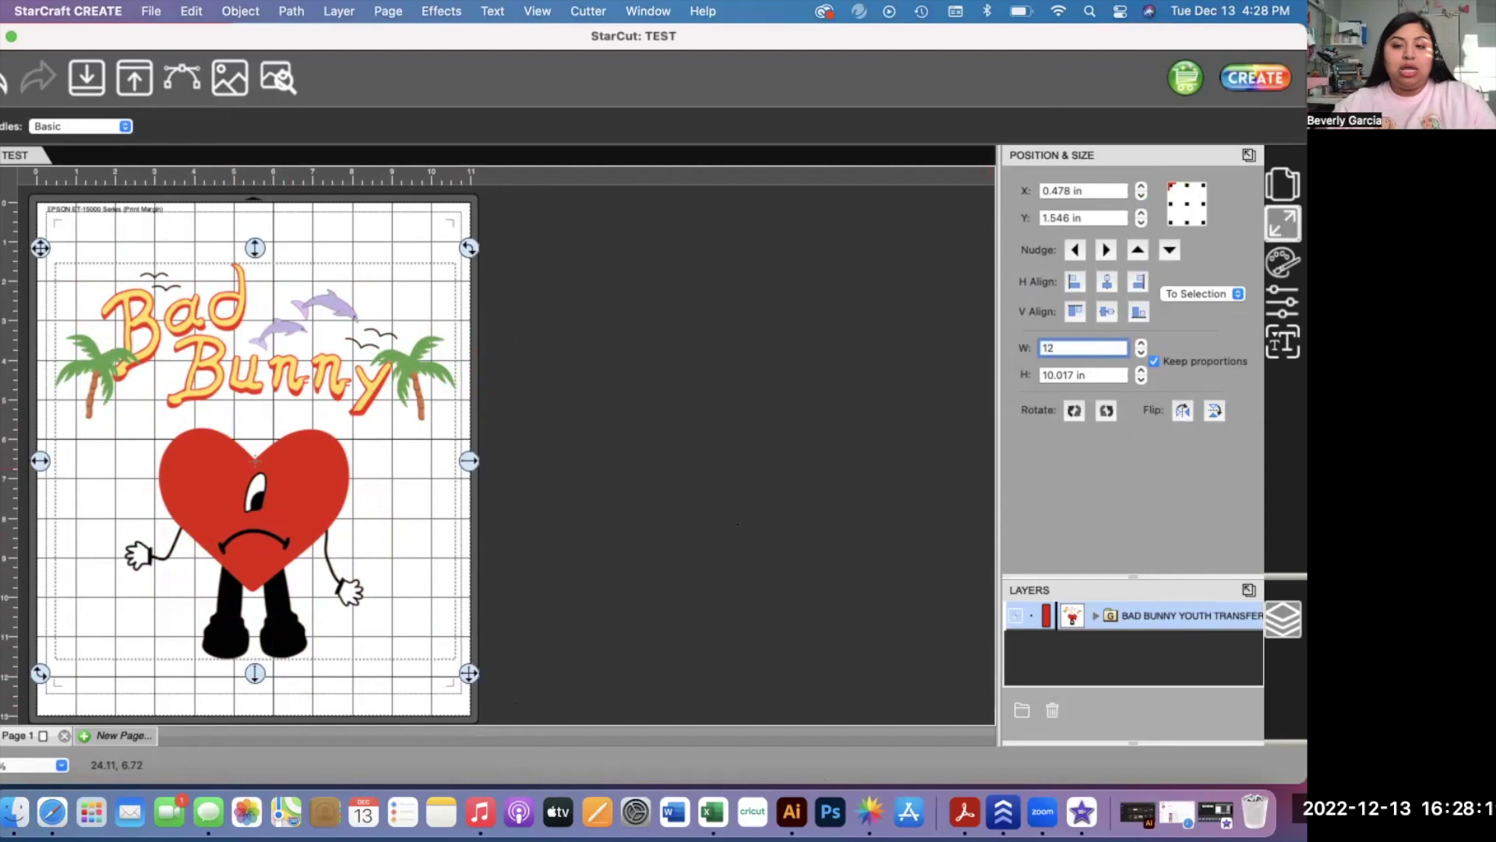
pyautogui.press('BackSpace')
pyautogui.write('9')
pyautogui.press('BackSpace')
pyautogui.write('0.2')
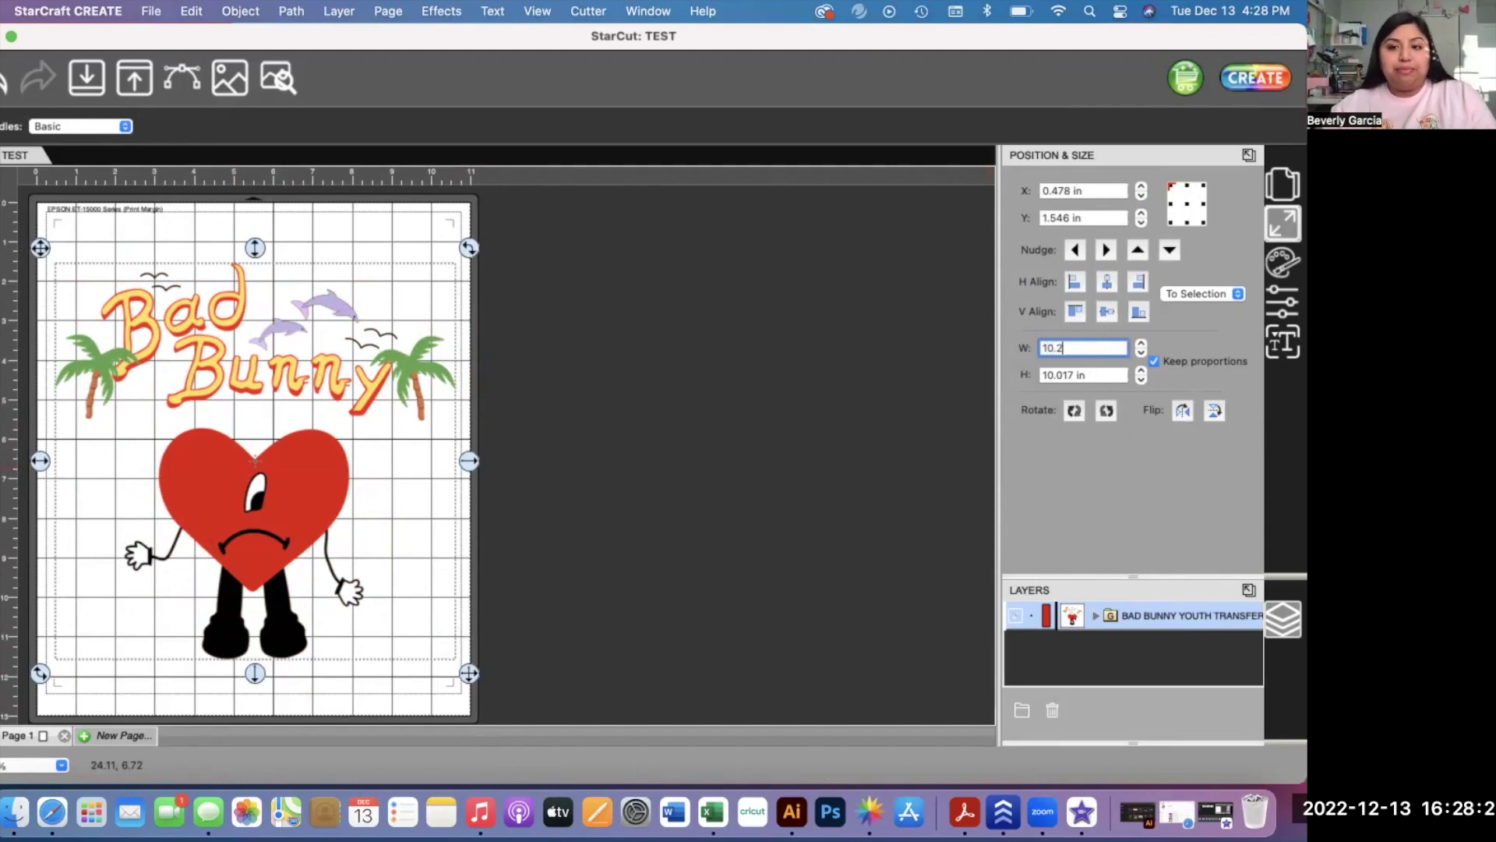
pyautogui.press('Return')
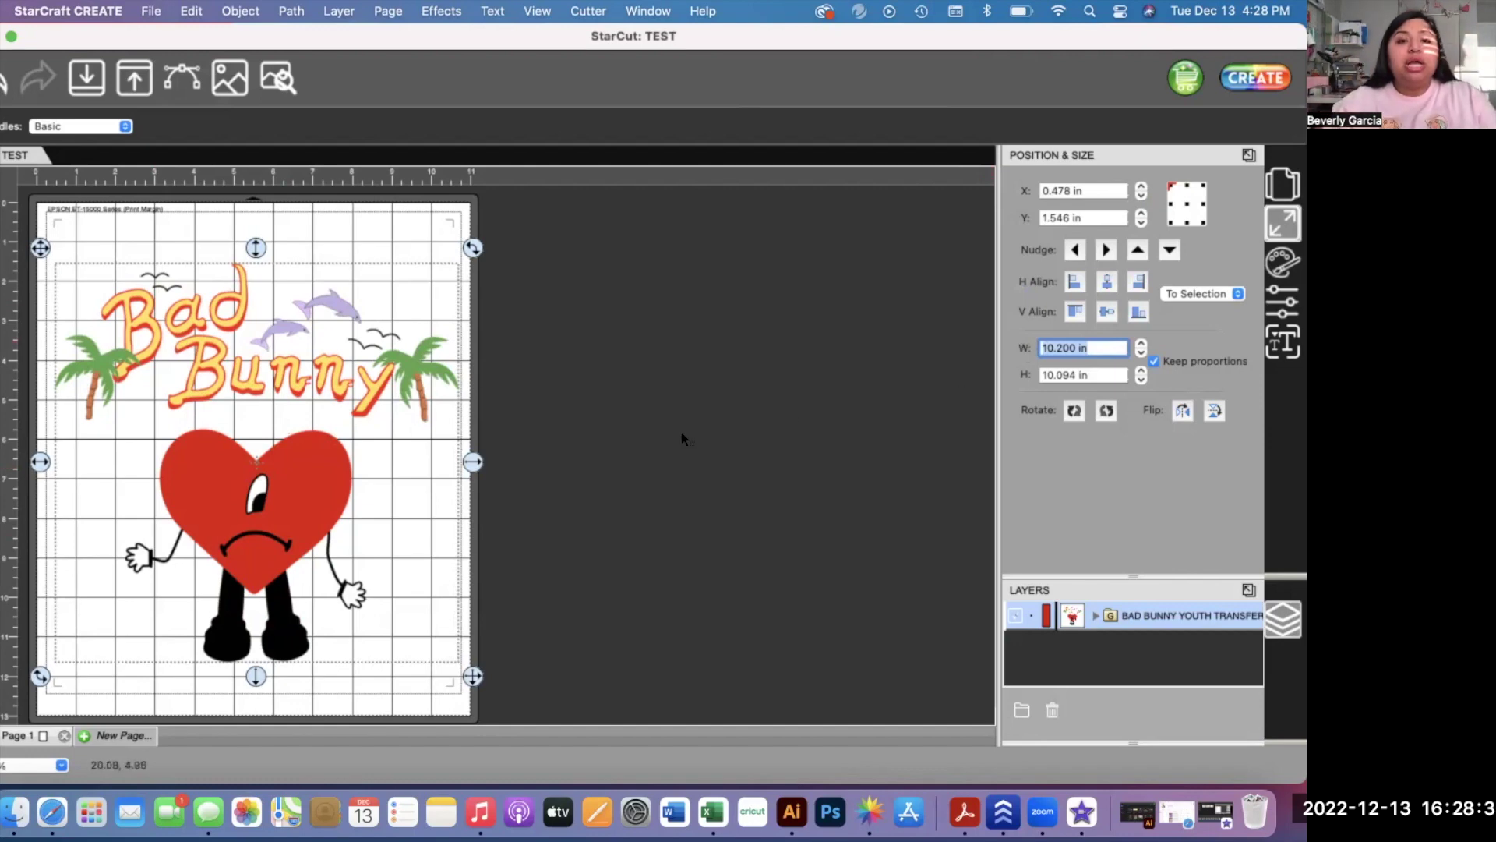
# - Deselect and reselect the artwork to check it at 10.200 × 10.094 in
pyautogui.click(461, 496)
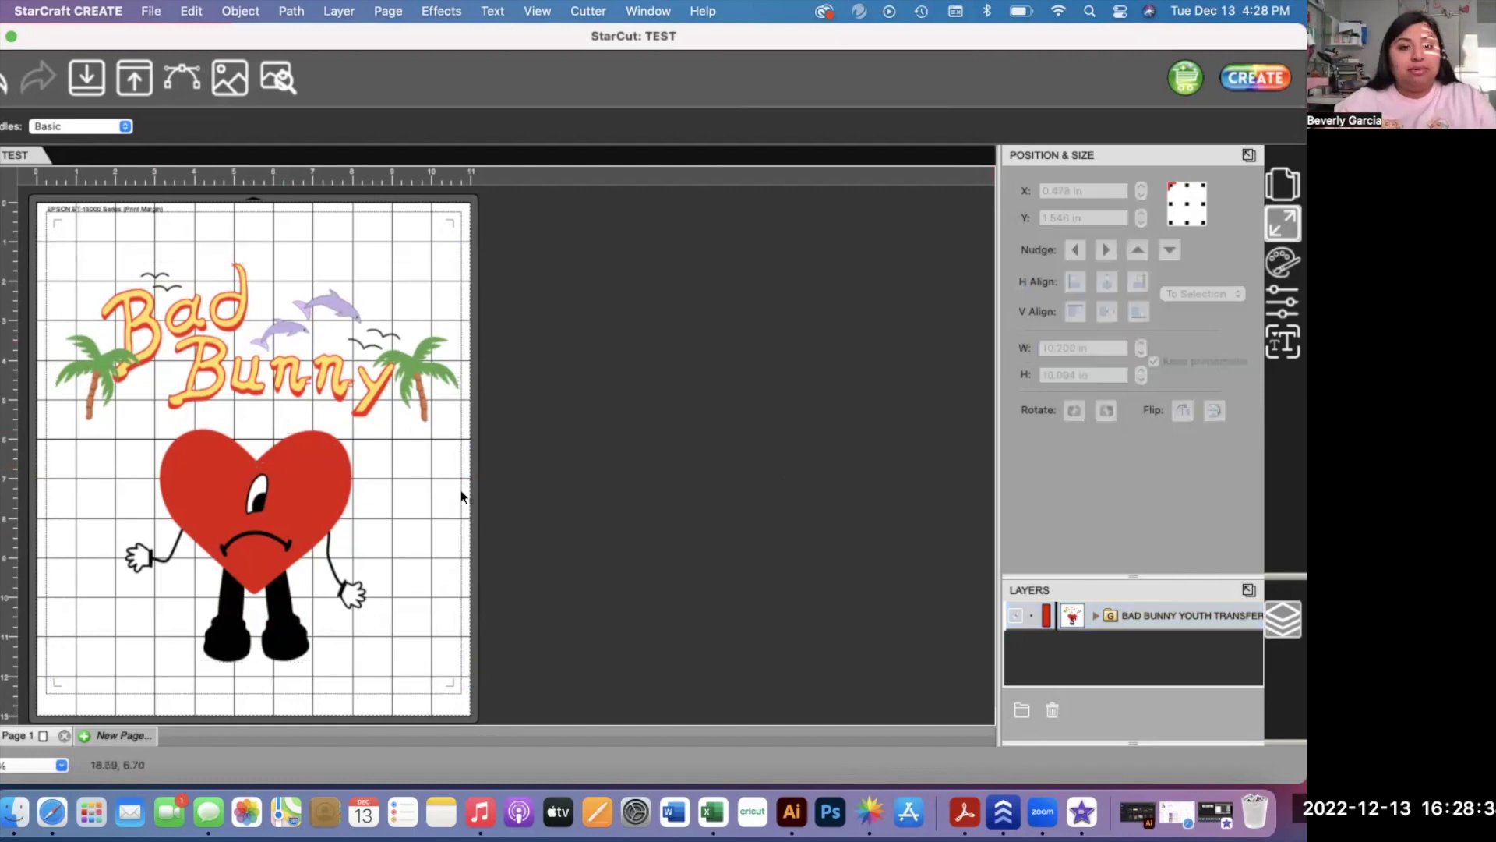
pyautogui.click(249, 508)
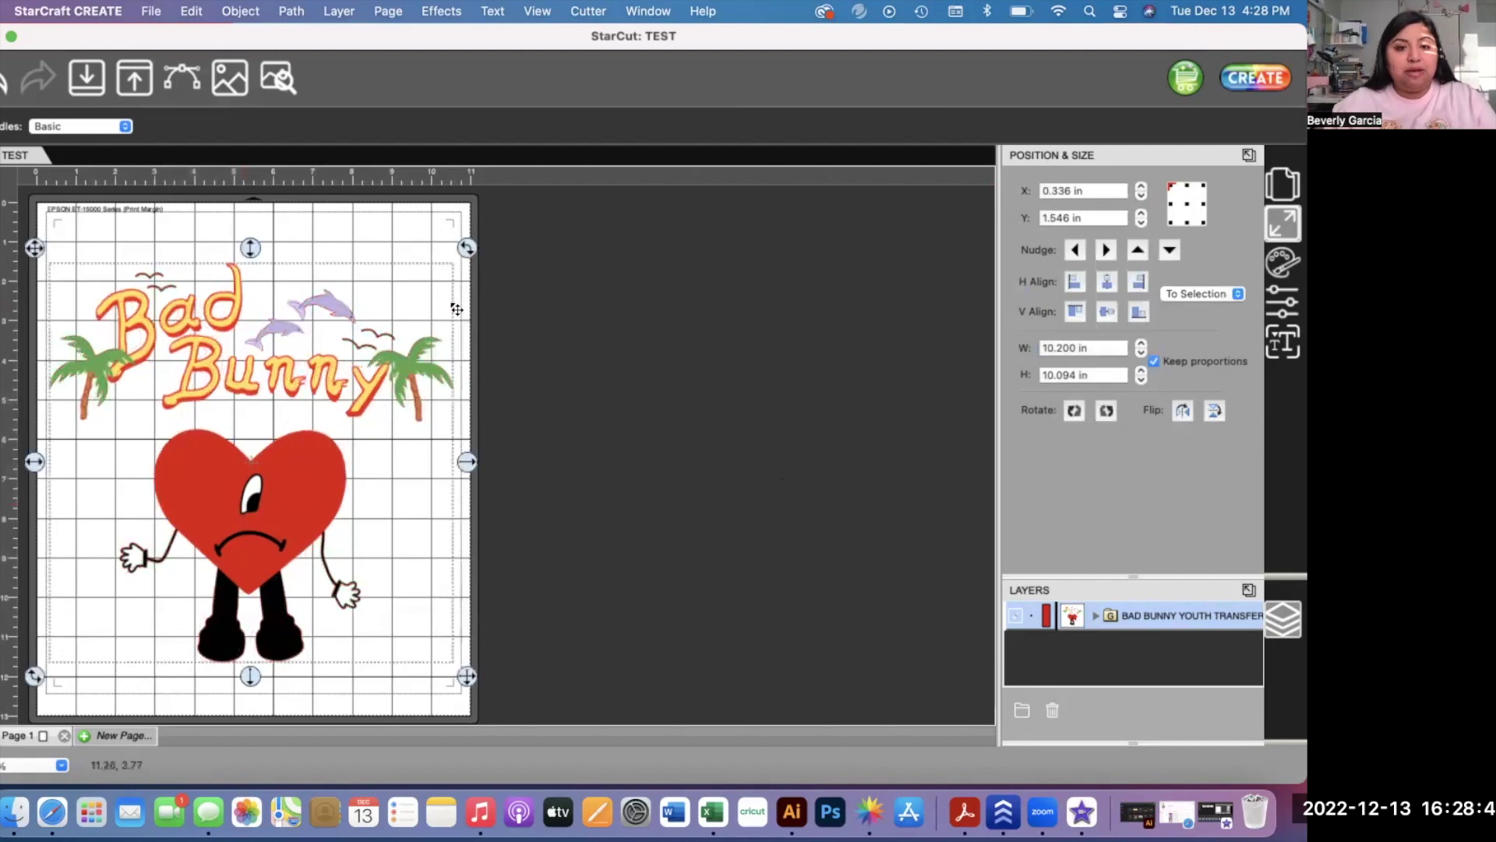
pyautogui.click(547, 402)
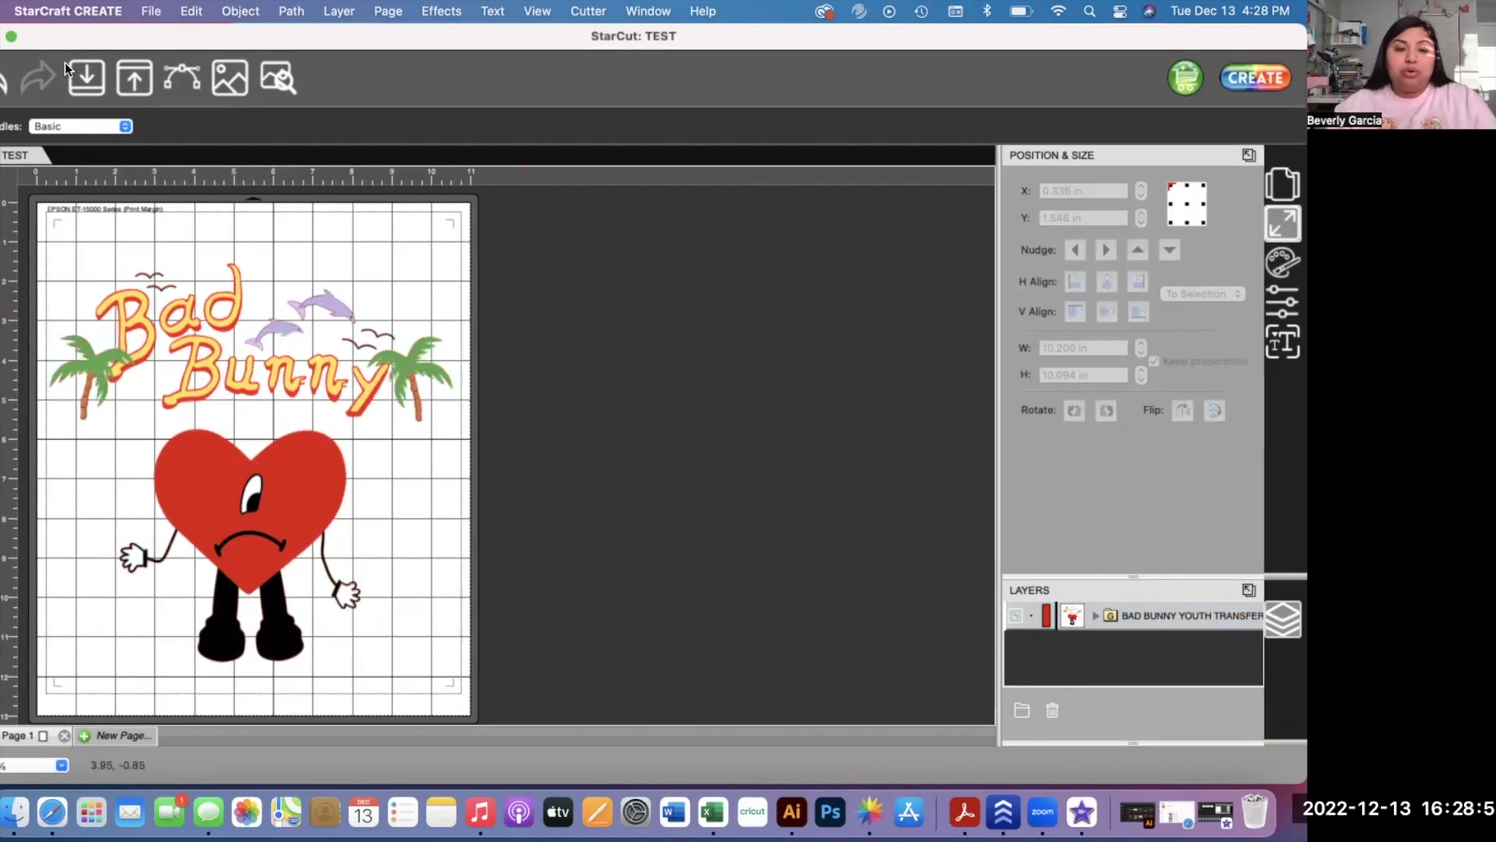
pyautogui.click(152, 11)
pyautogui.moveTo(192, 11)
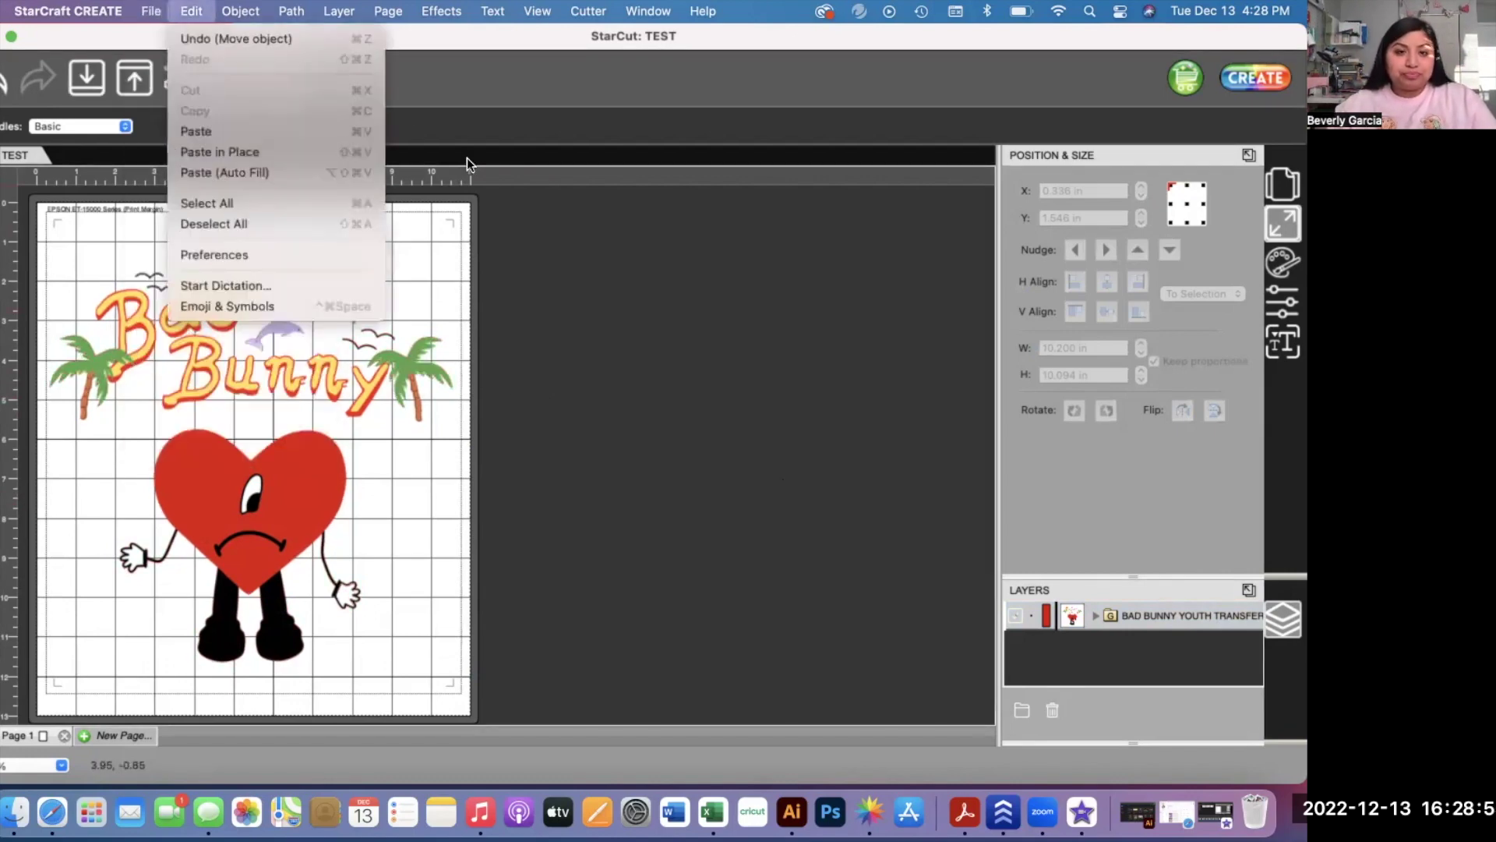
pyautogui.click(504, 226)
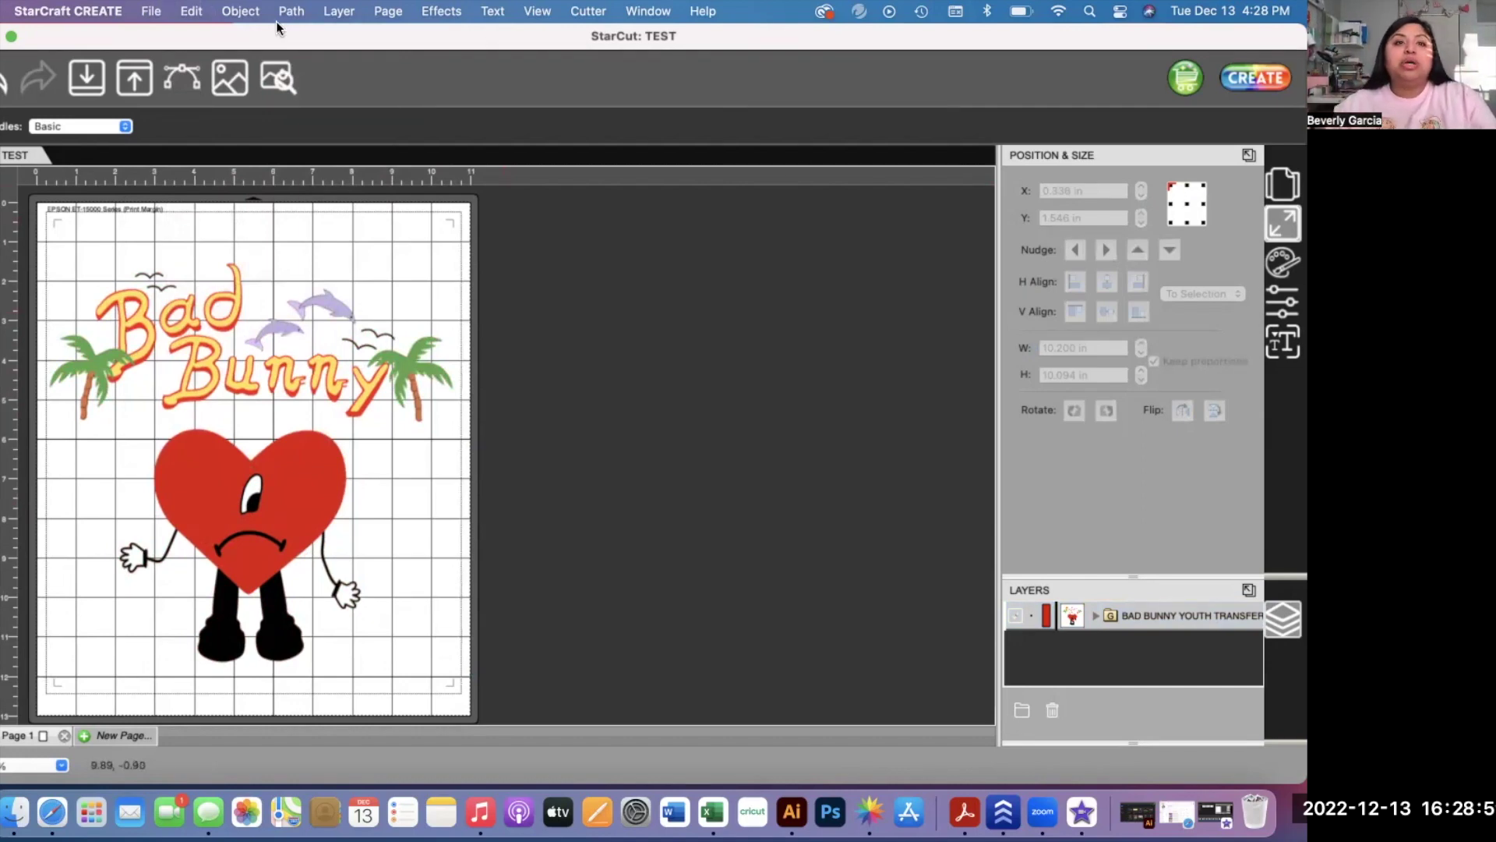
pyautogui.click(151, 11)
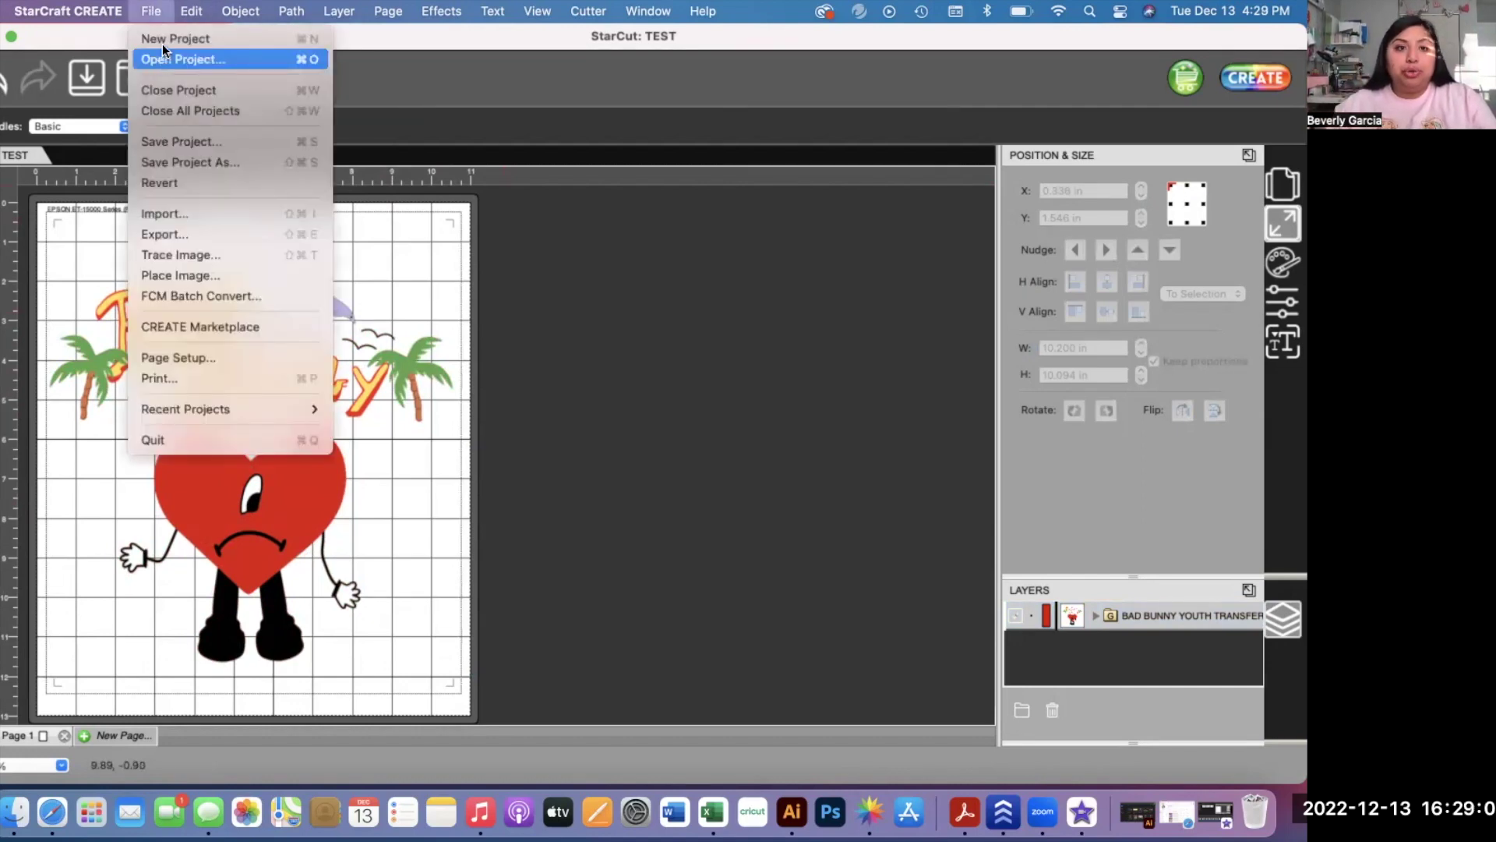
pyautogui.click(162, 42)
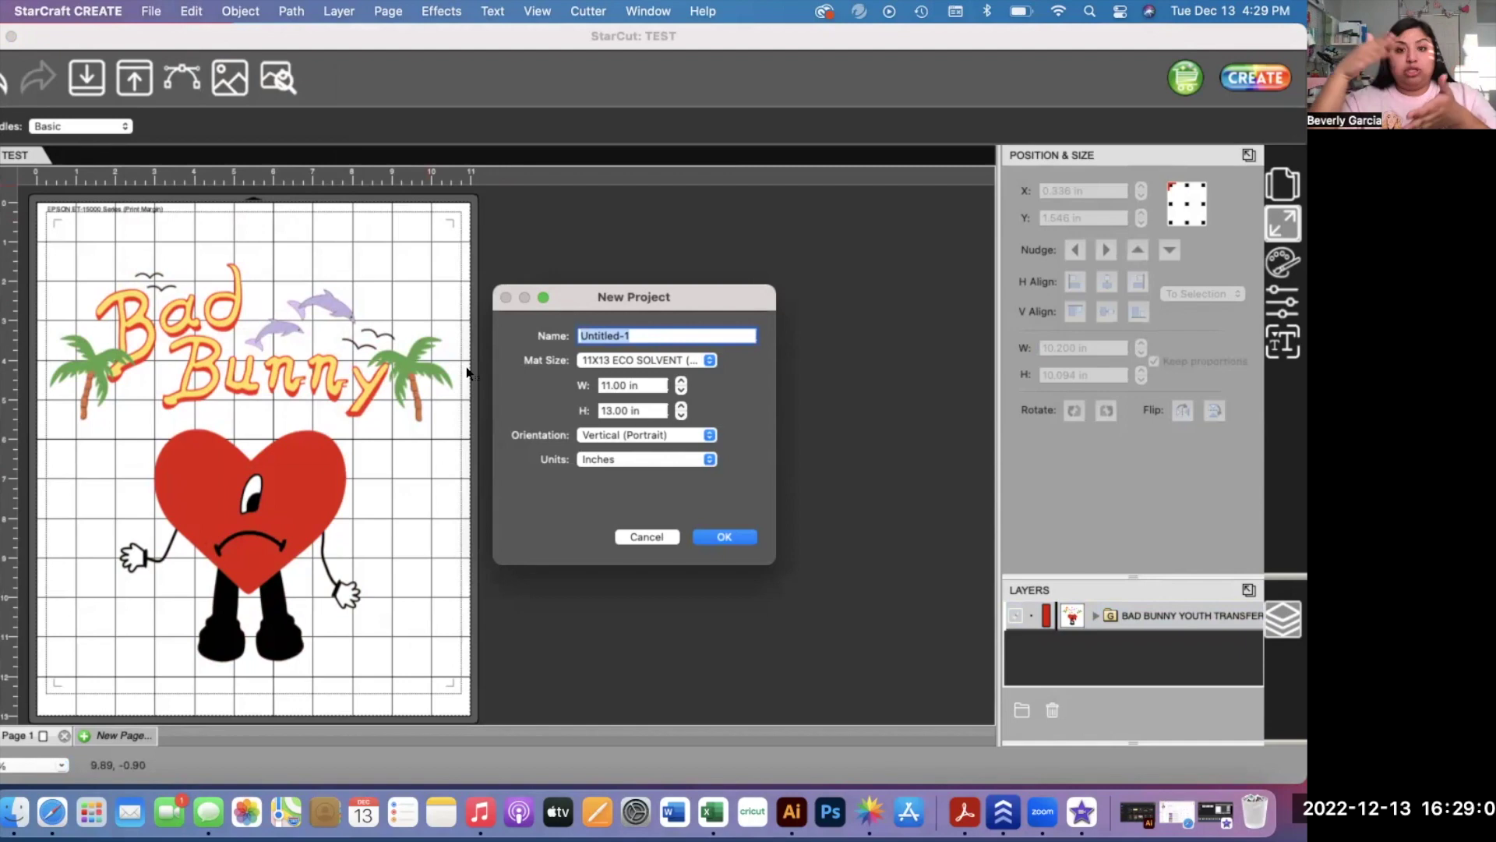
pyautogui.click(621, 358)
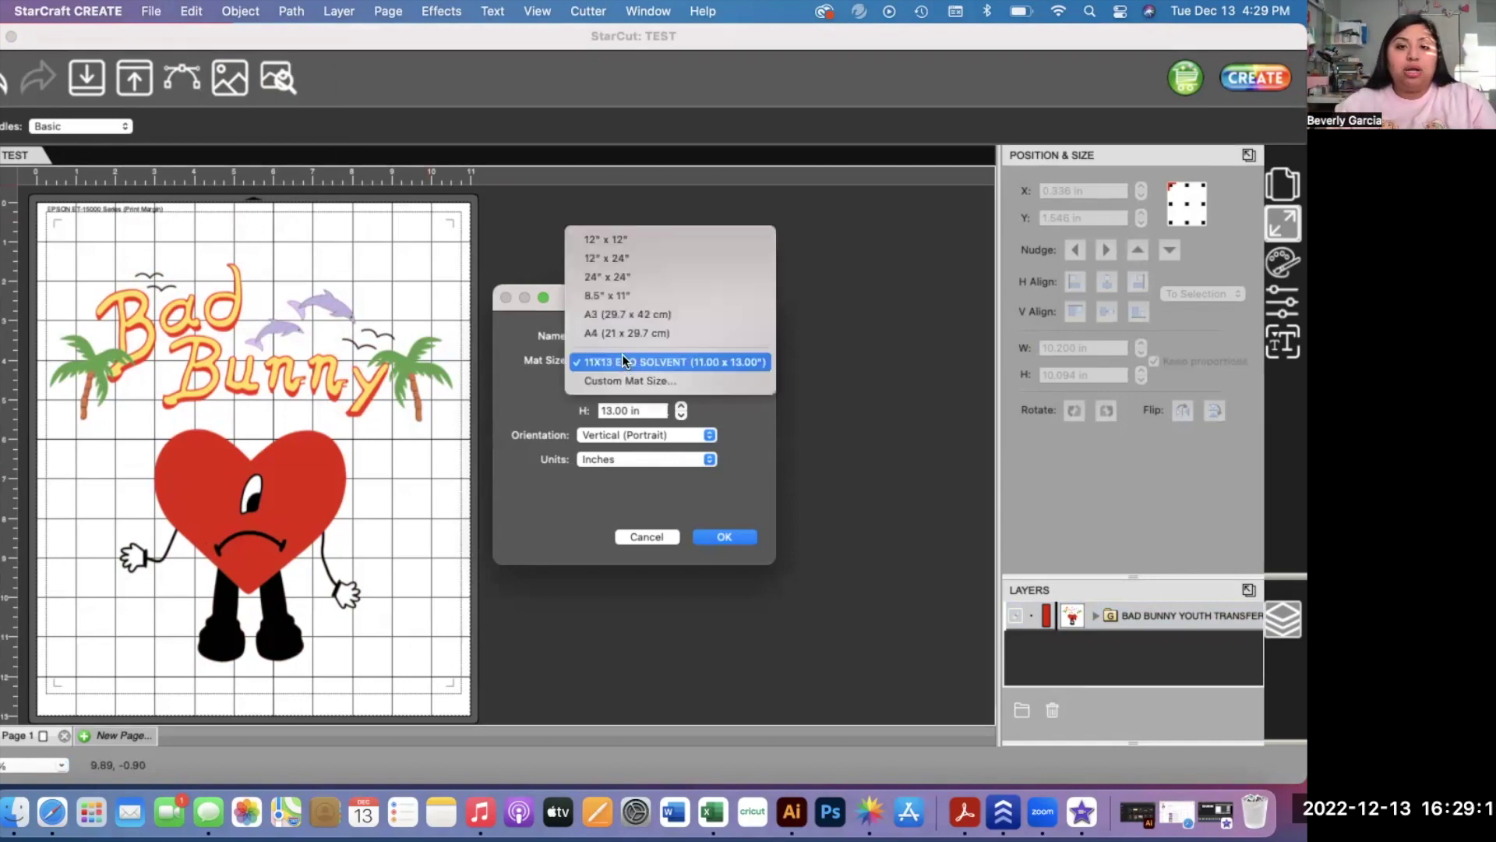
pyautogui.click(616, 295)
pyautogui.click(716, 536)
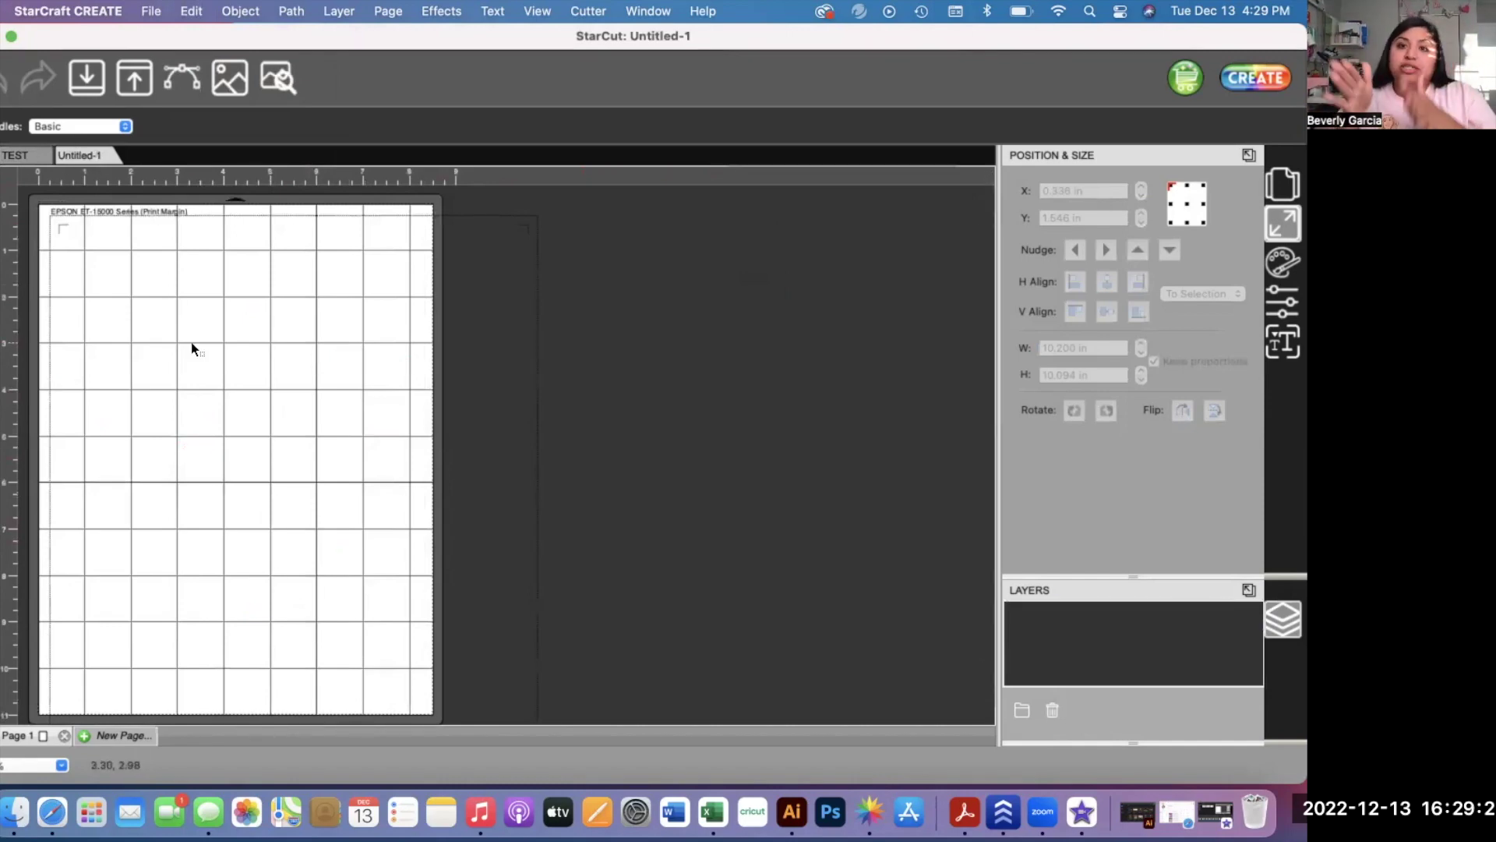
pyautogui.click(31, 154)
pyautogui.click(77, 154)
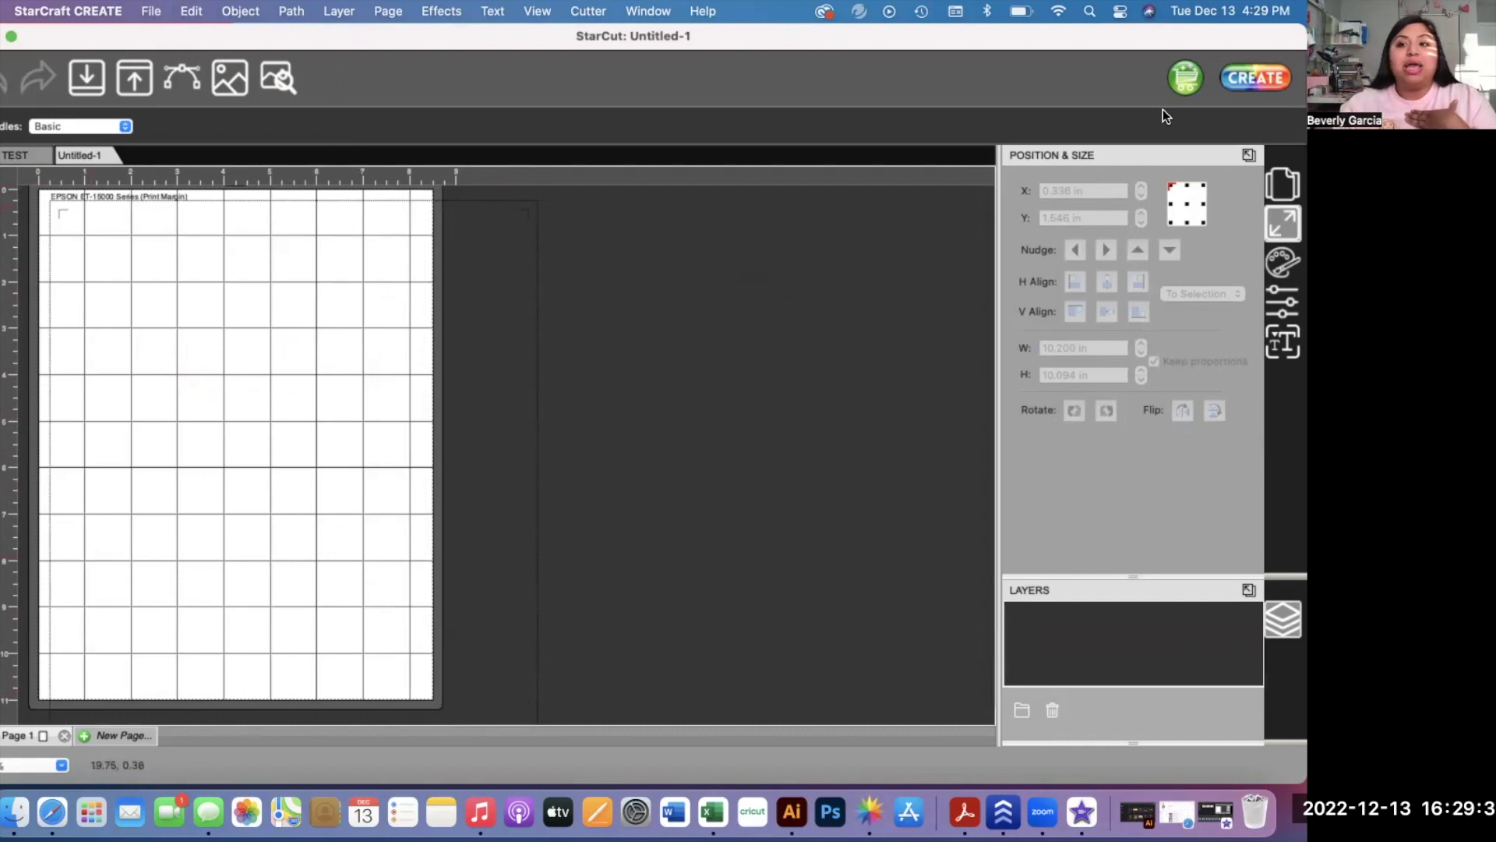
# - Set the page's paper size to US Letter 8.50 by 11.00, then return to the TEST document
pyautogui.click(1287, 187)
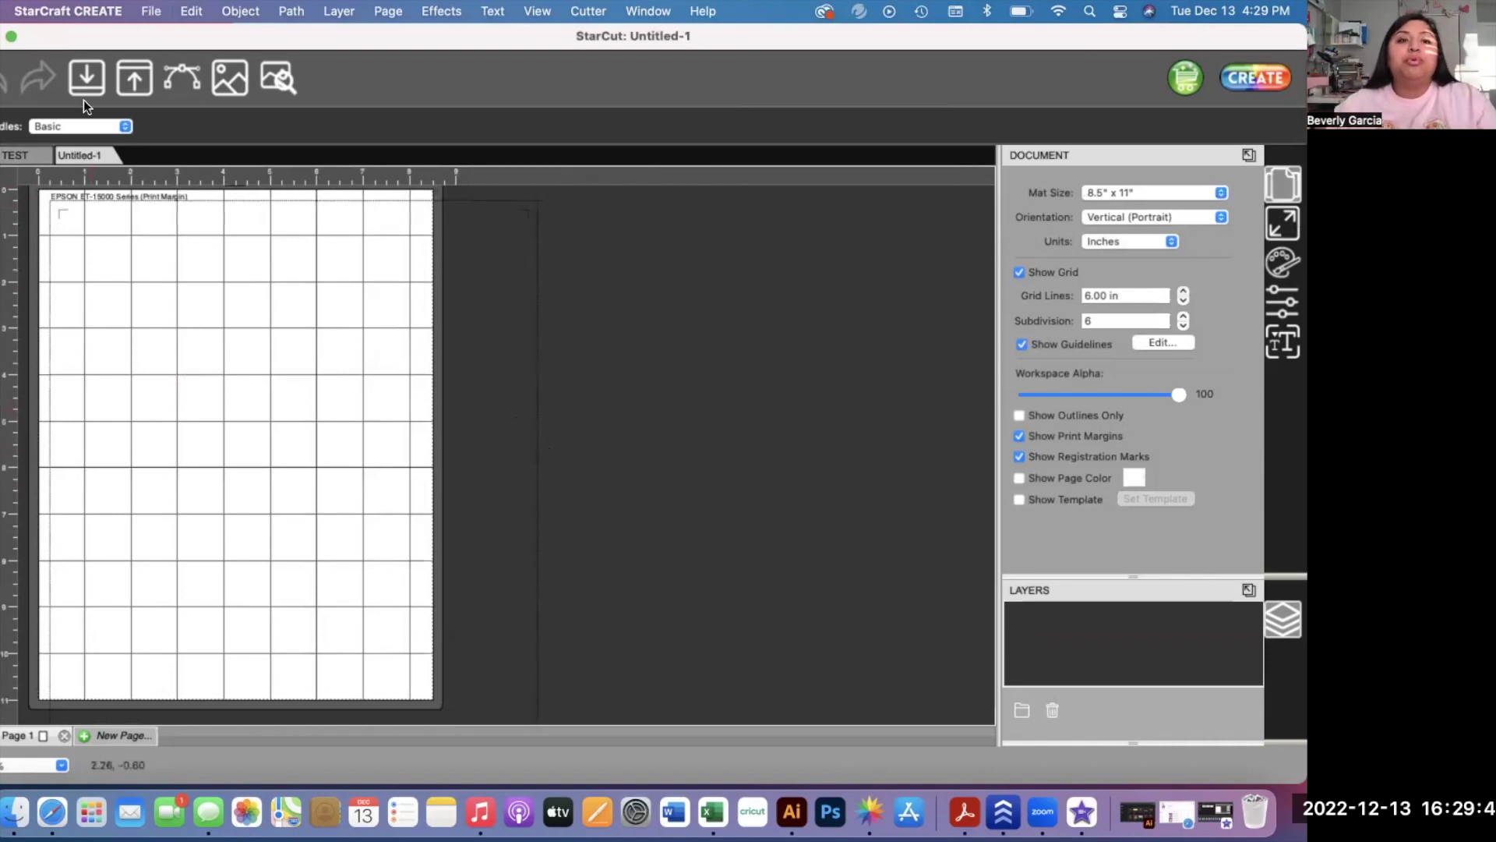
pyautogui.click(144, 13)
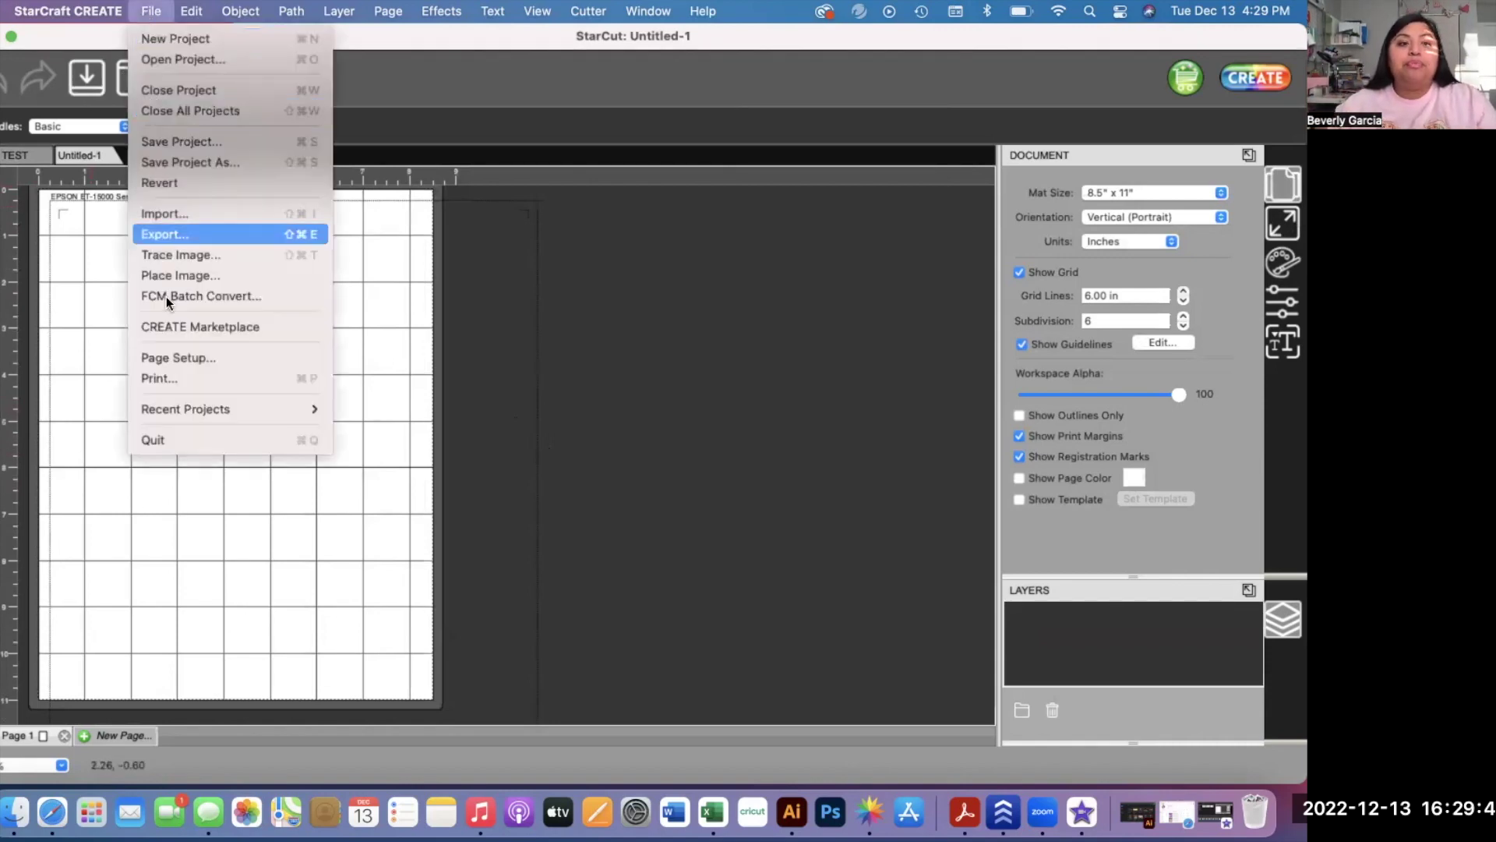
pyautogui.click(183, 358)
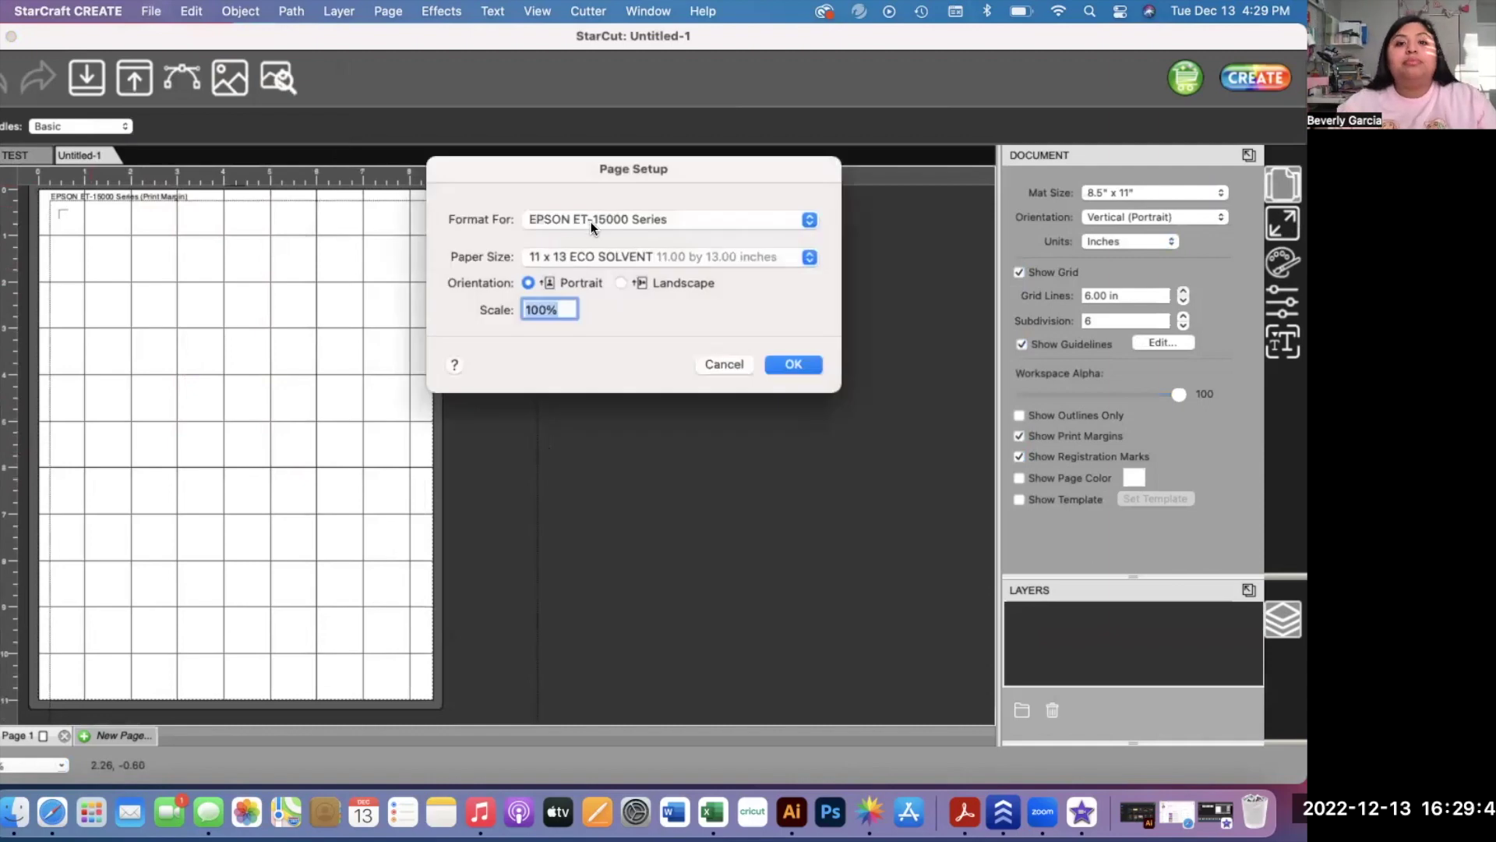
pyautogui.click(587, 257)
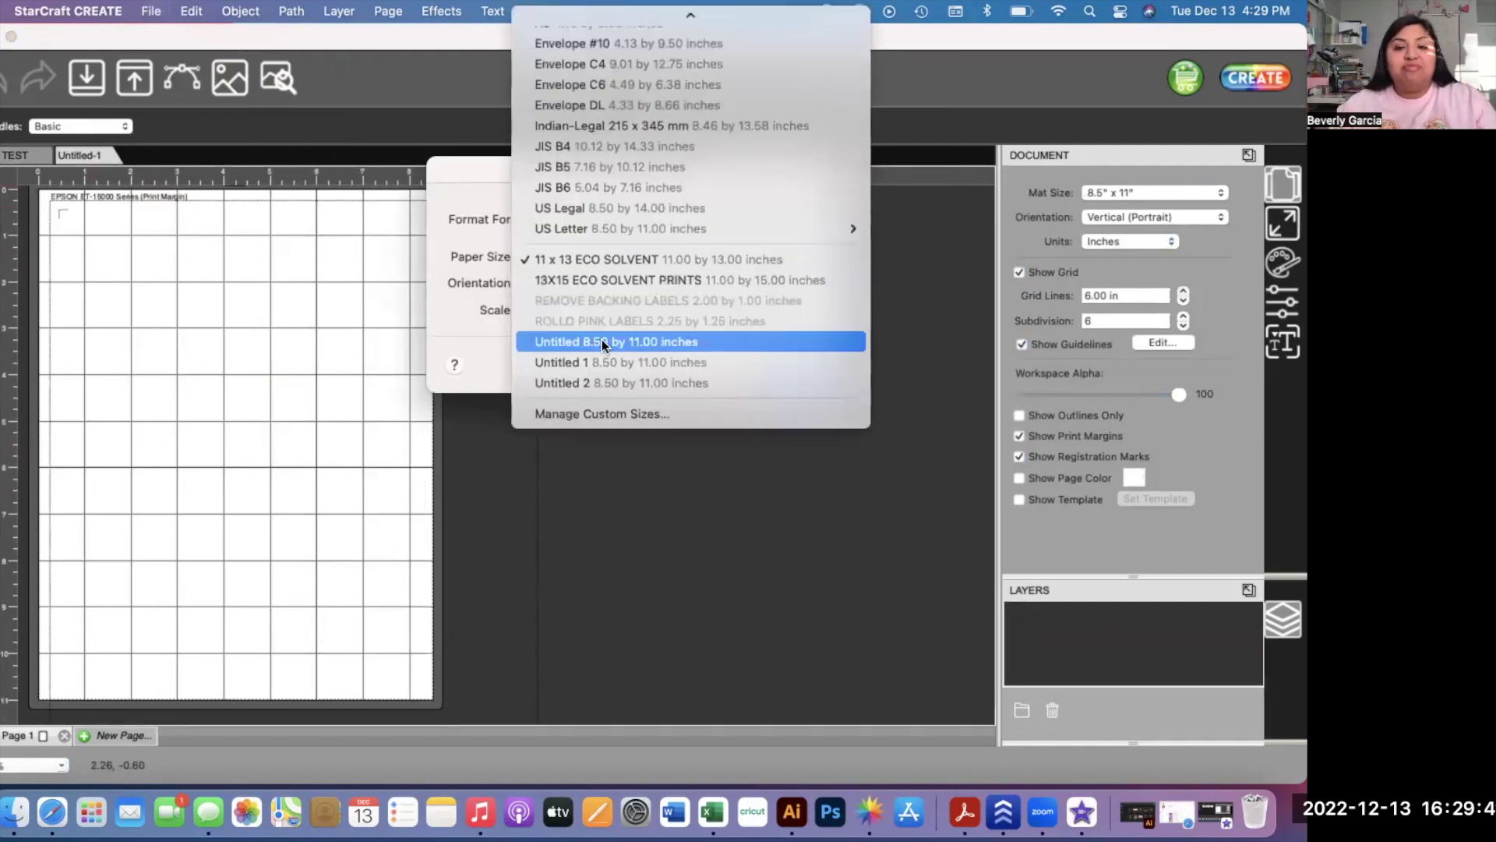
pyautogui.moveTo(618, 227)
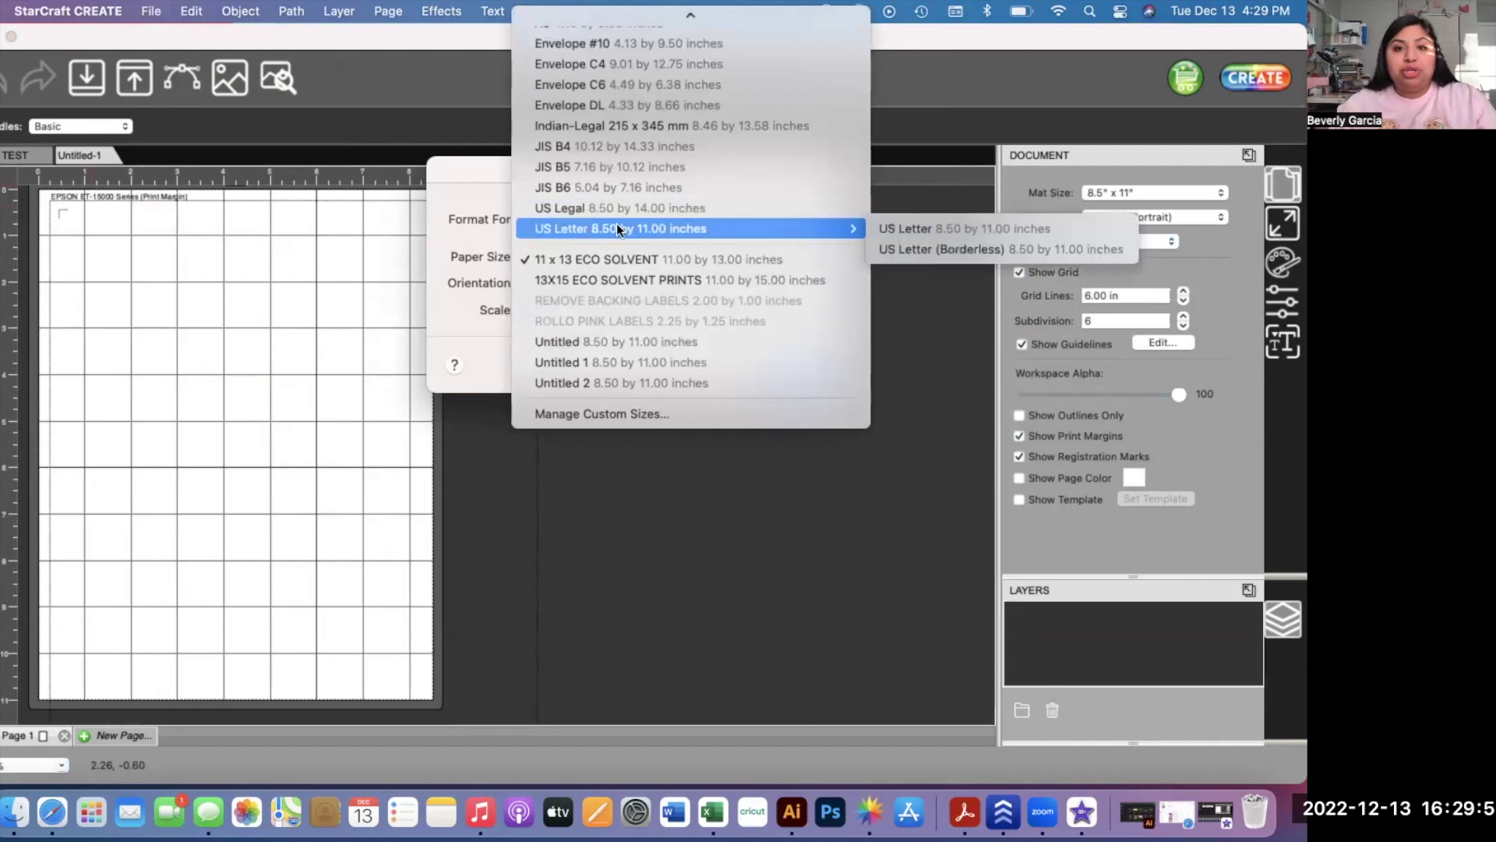
pyautogui.click(933, 235)
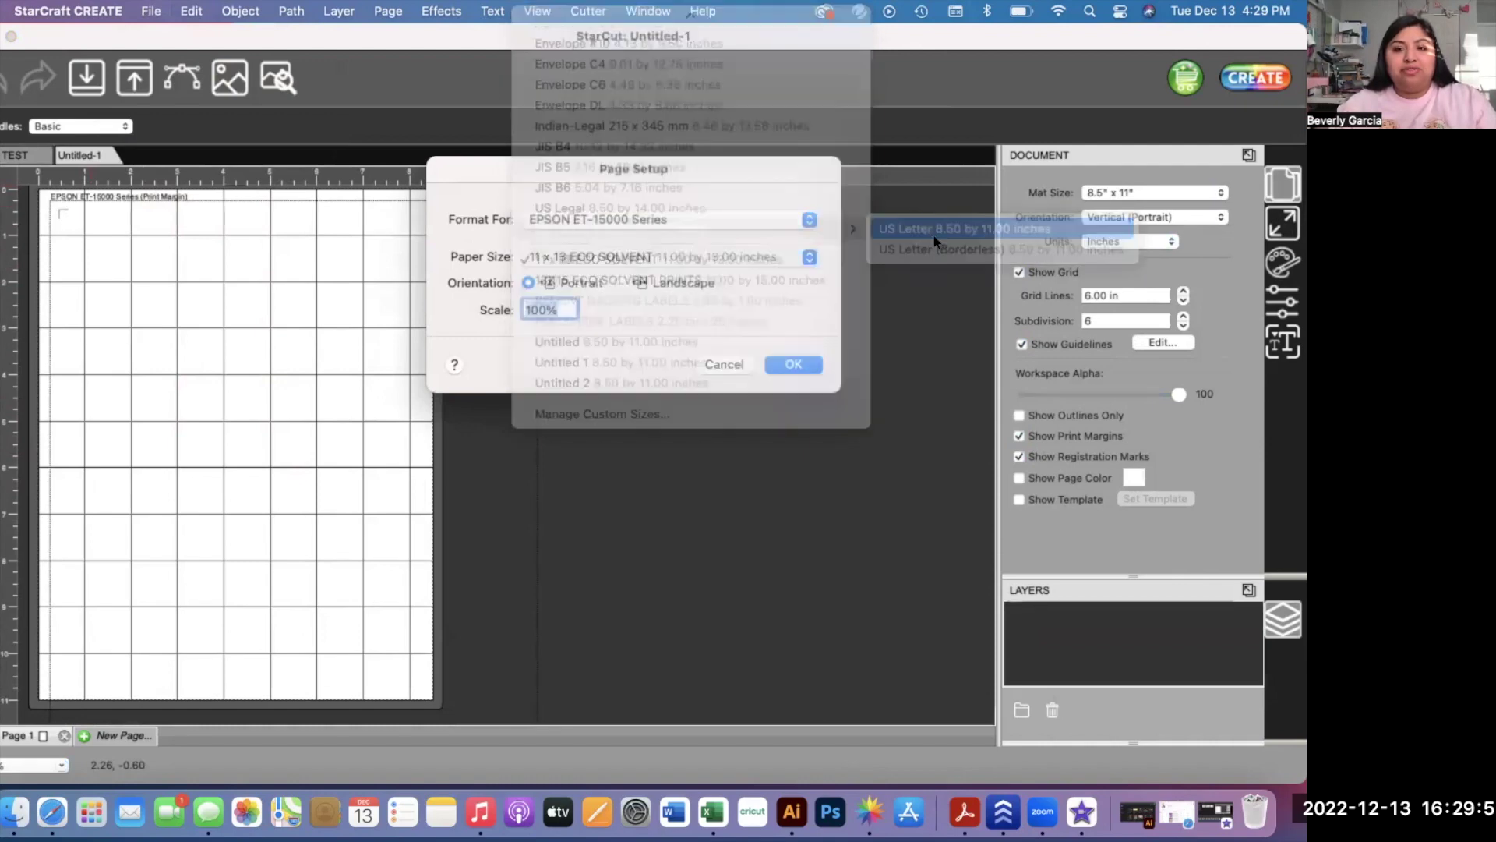
pyautogui.click(793, 365)
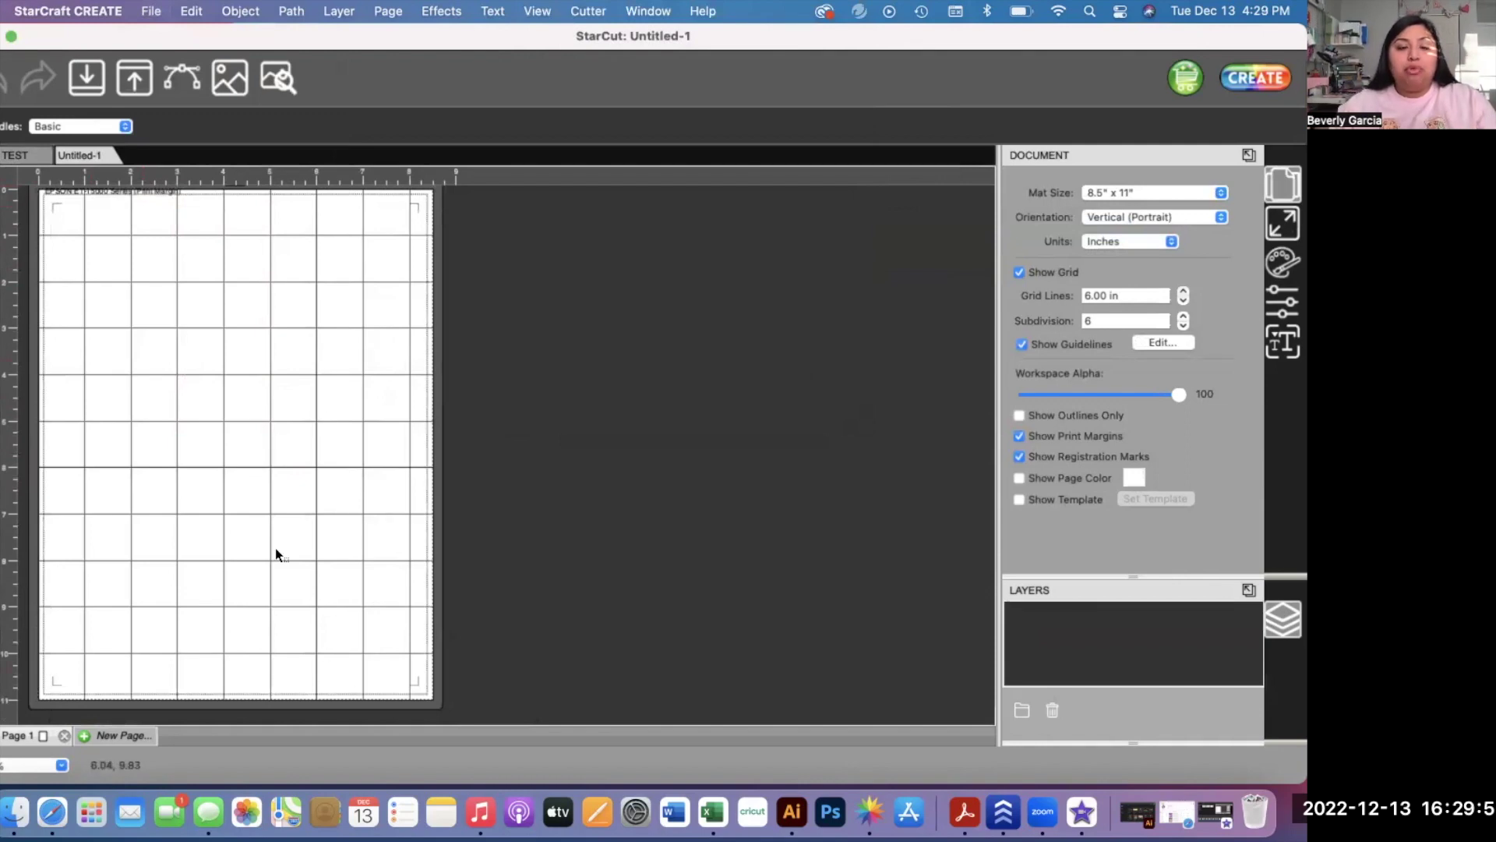
pyautogui.click(24, 154)
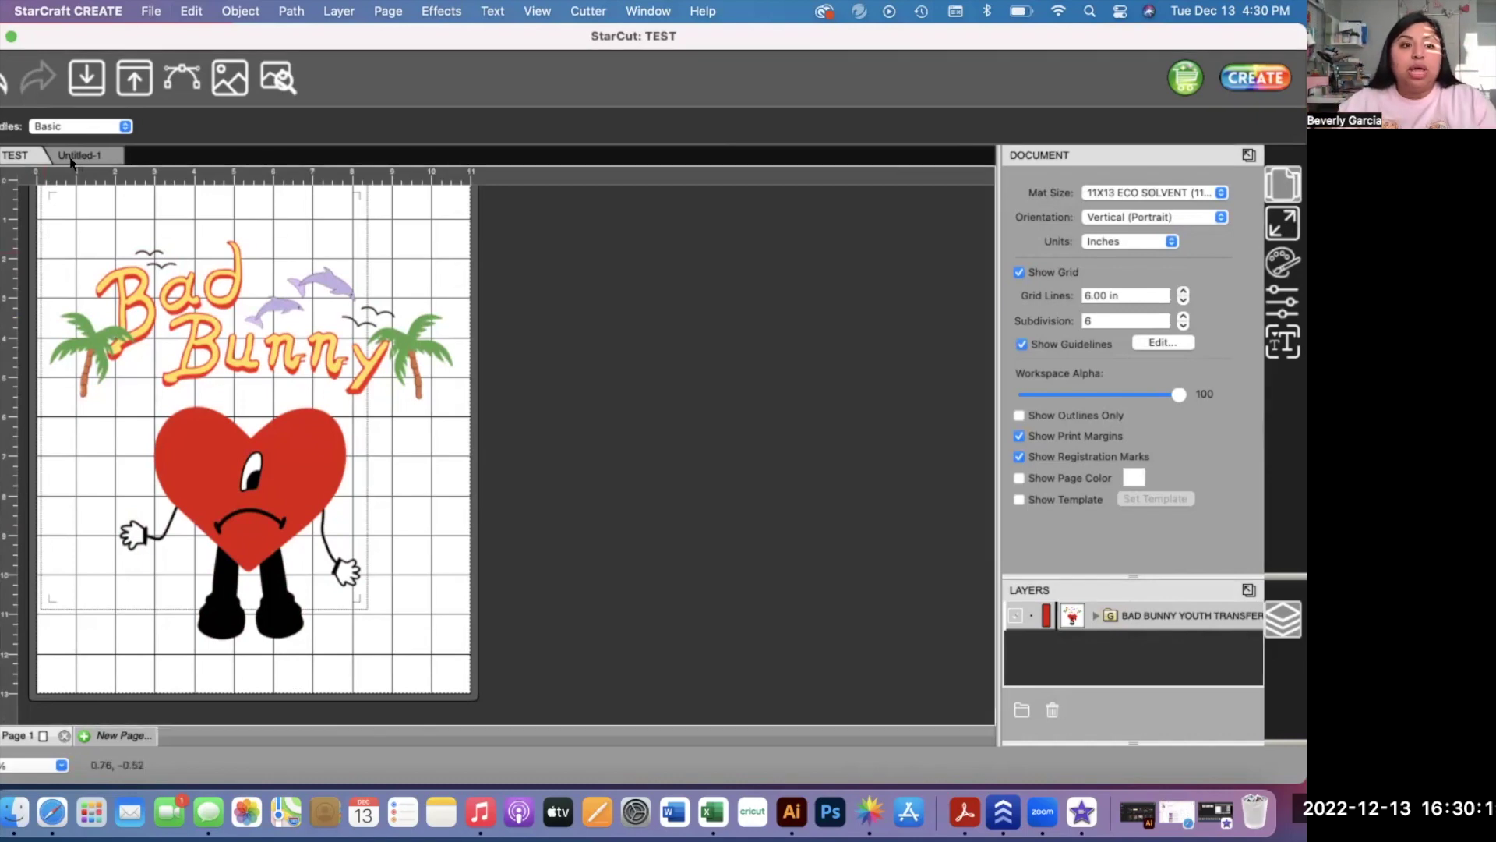
# - Import the BAD BUNNY png from Downloads into the blank Untitled-1 page
pyautogui.hotkey('ctrl', 'Tab')
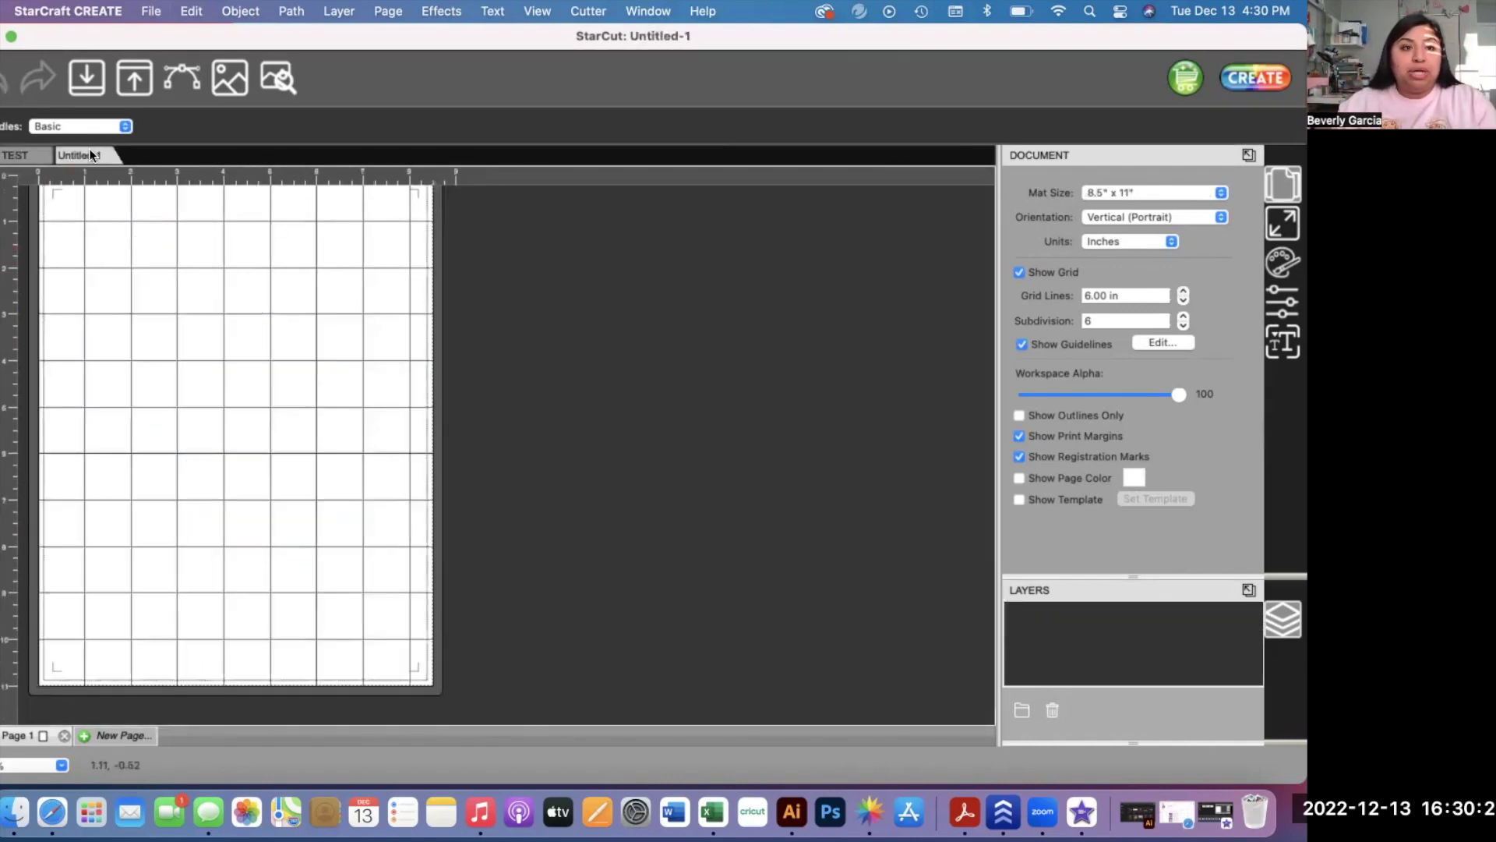
pyautogui.click(82, 76)
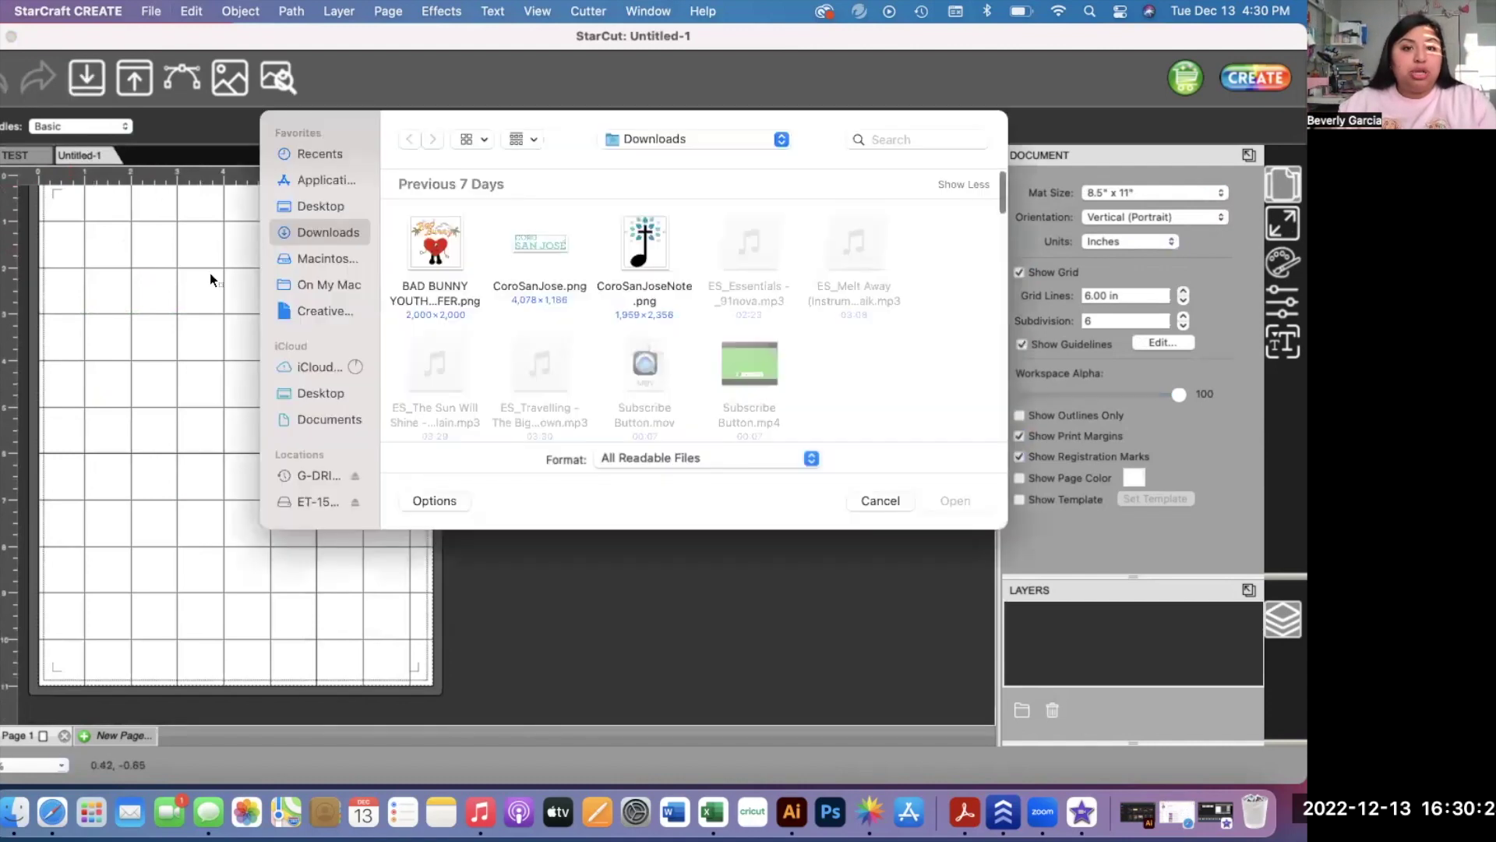
pyautogui.click(423, 248)
pyautogui.click(940, 497)
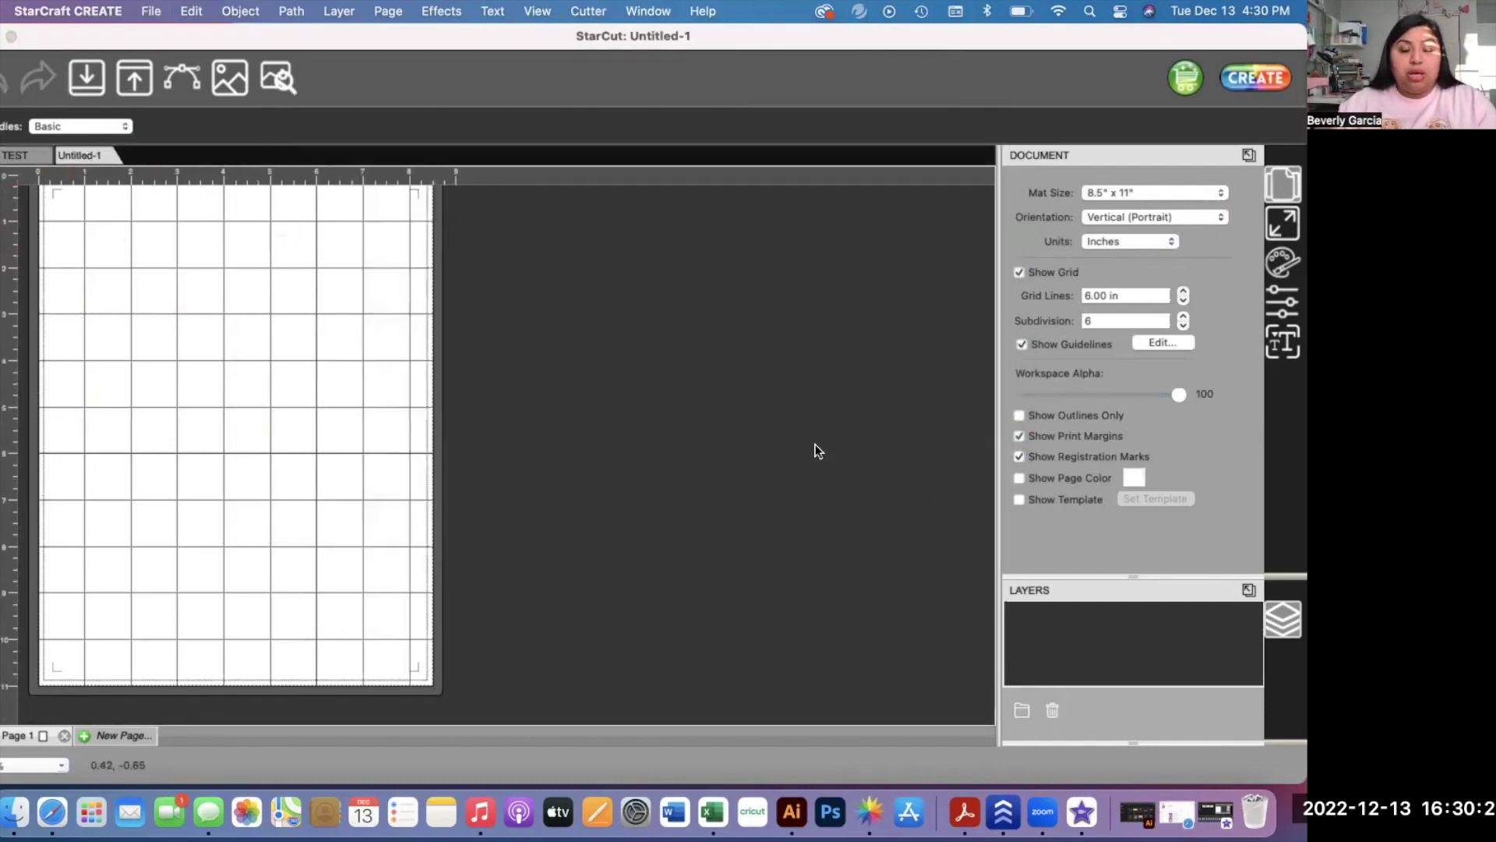
# - Move the design up and left near the page top, then bring up Cut Settings
pyautogui.moveTo(285, 399); pyautogui.dragTo(220, 332)
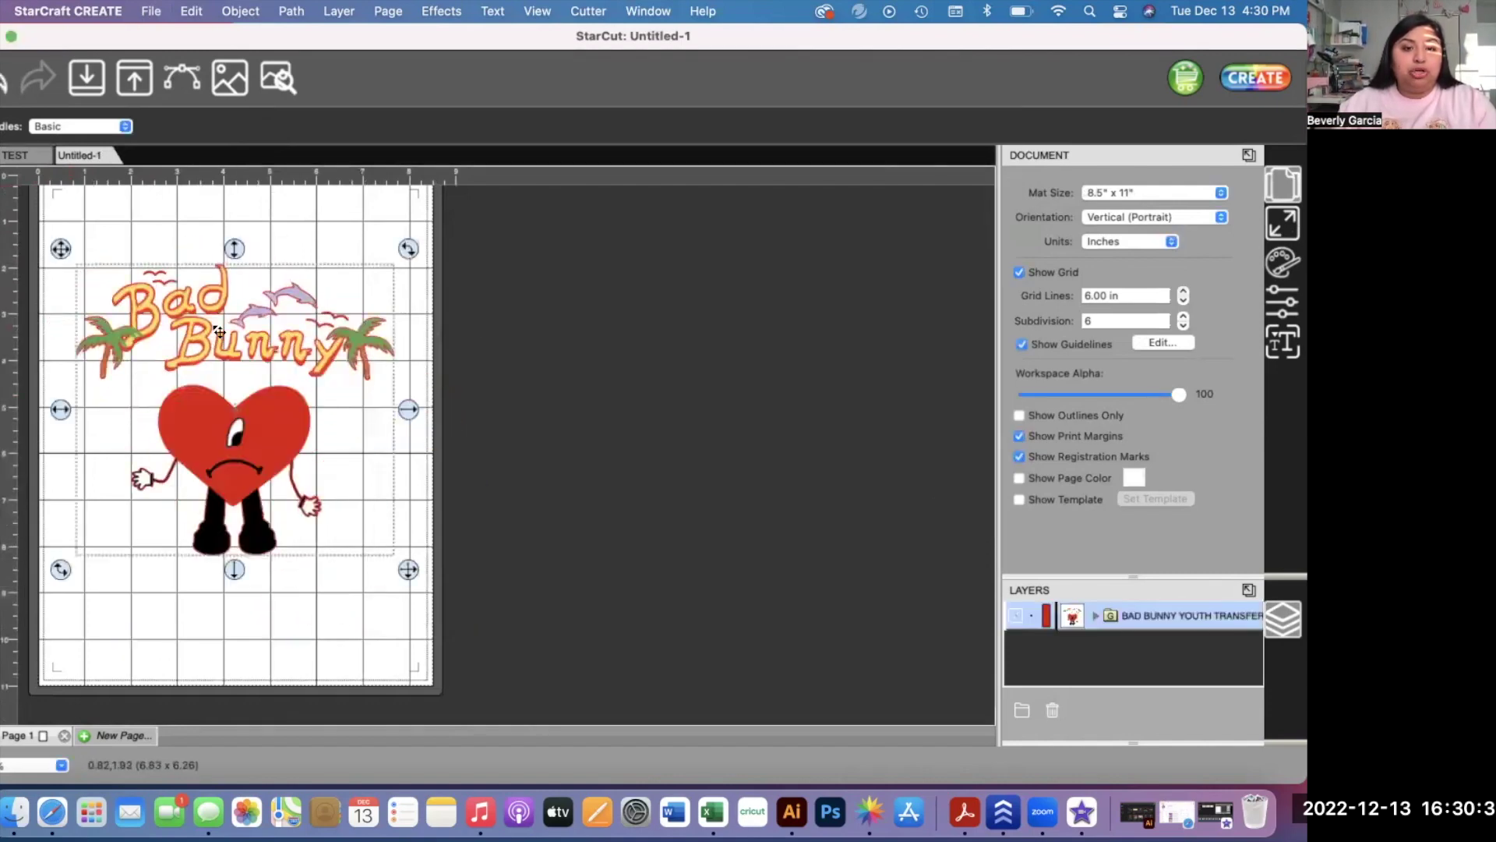
pyautogui.click(517, 385)
pyautogui.scroll(1, 518, 385)
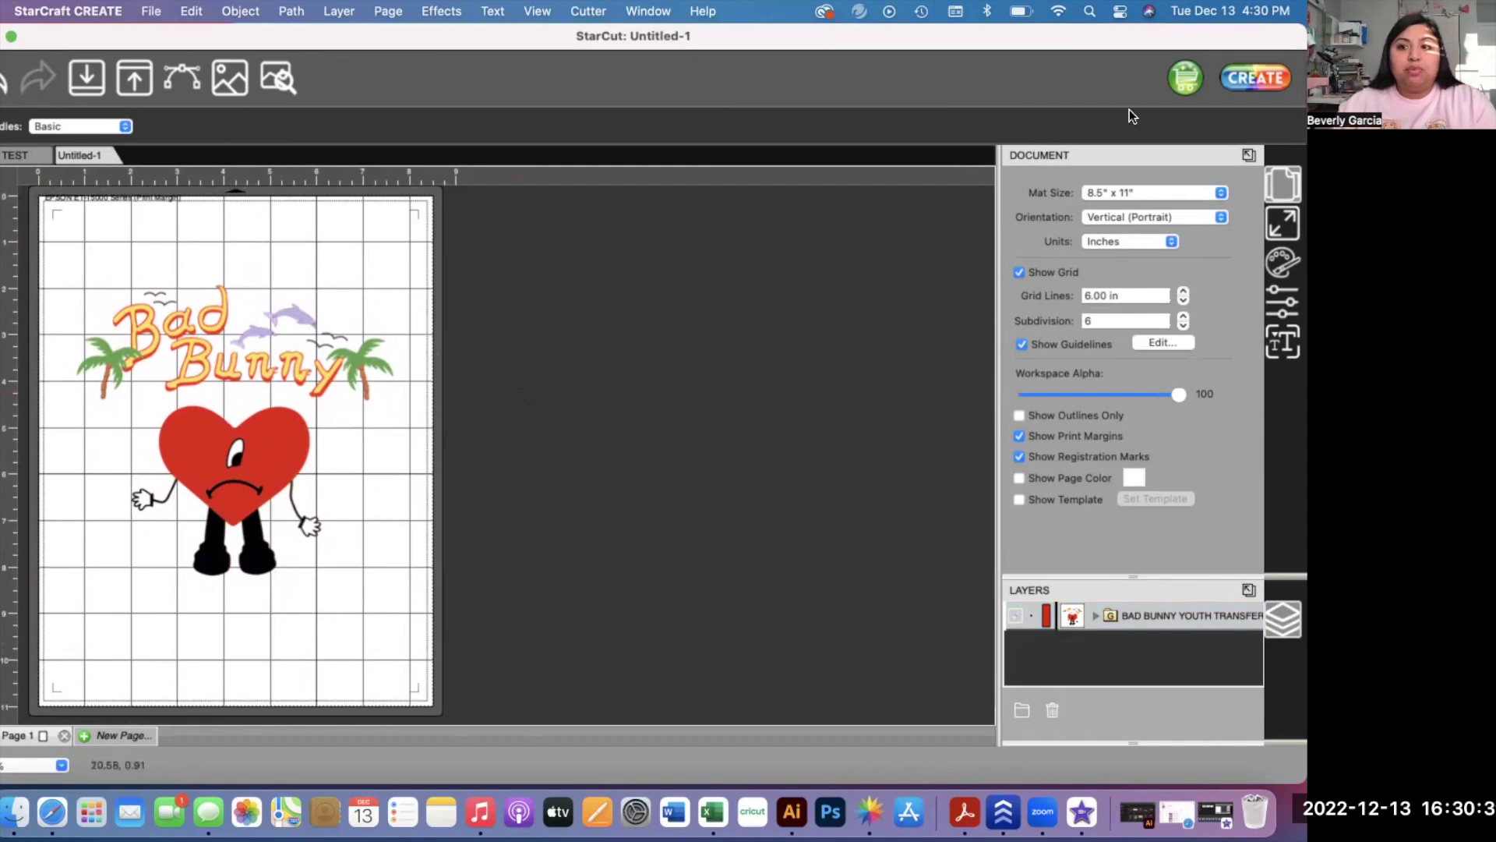
pyautogui.click(1239, 78)
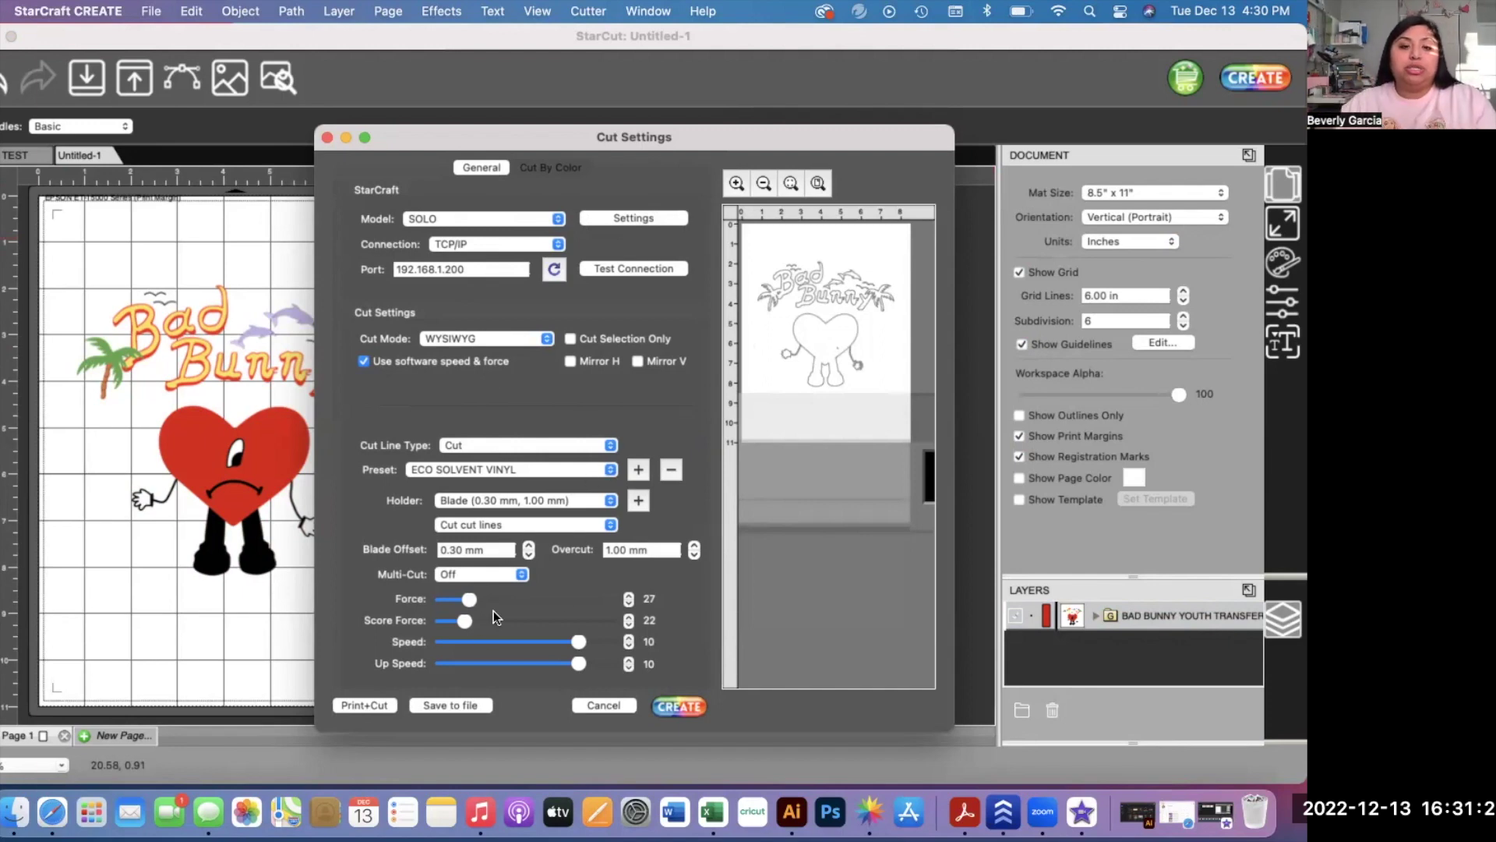
# - Choose Print+Cut and bring up the Epson print options with registration marks
pyautogui.click(362, 701)
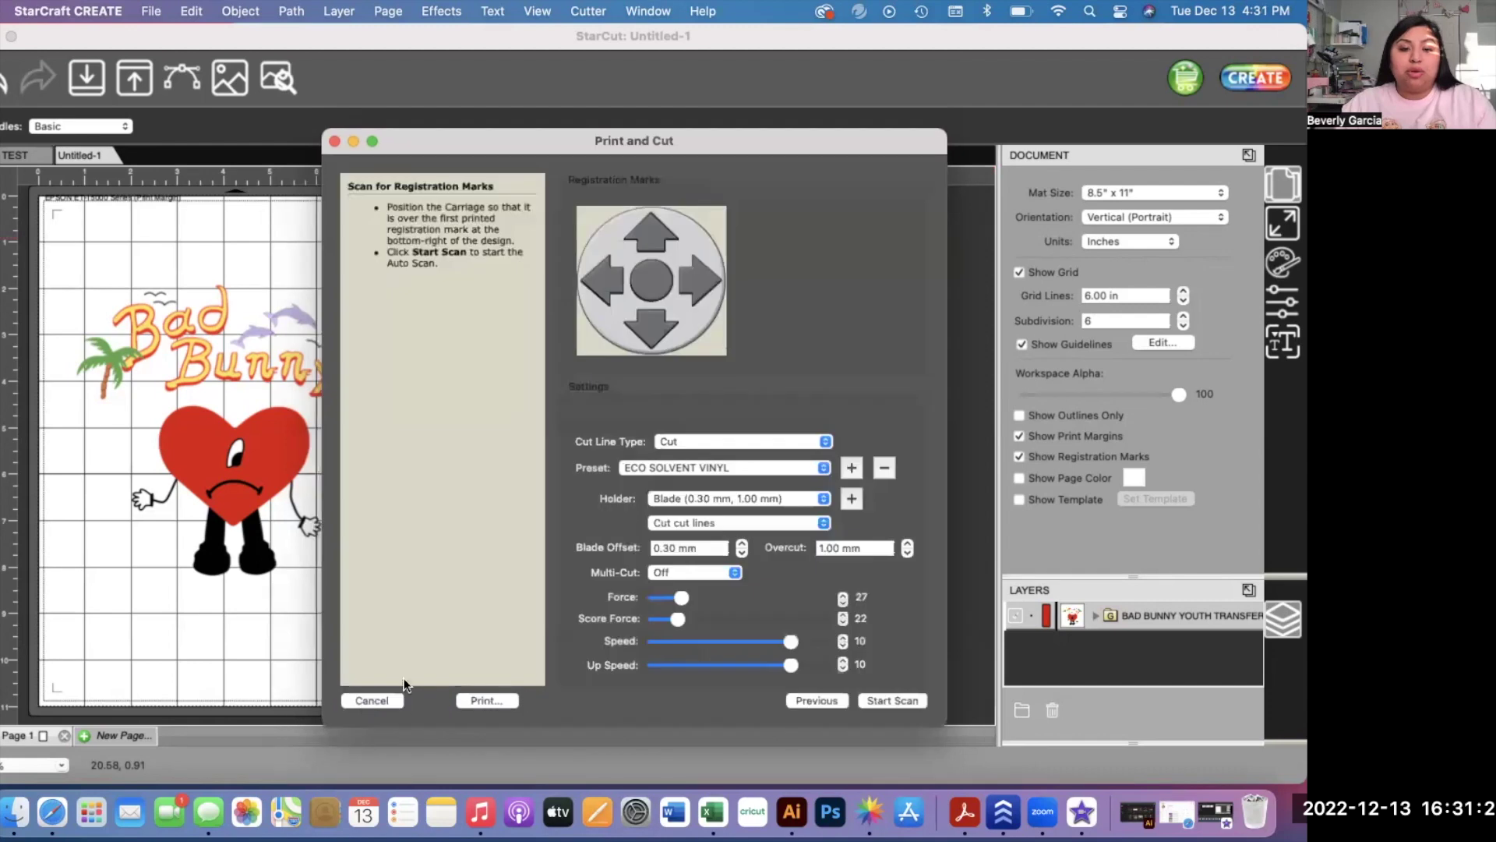
pyautogui.click(488, 700)
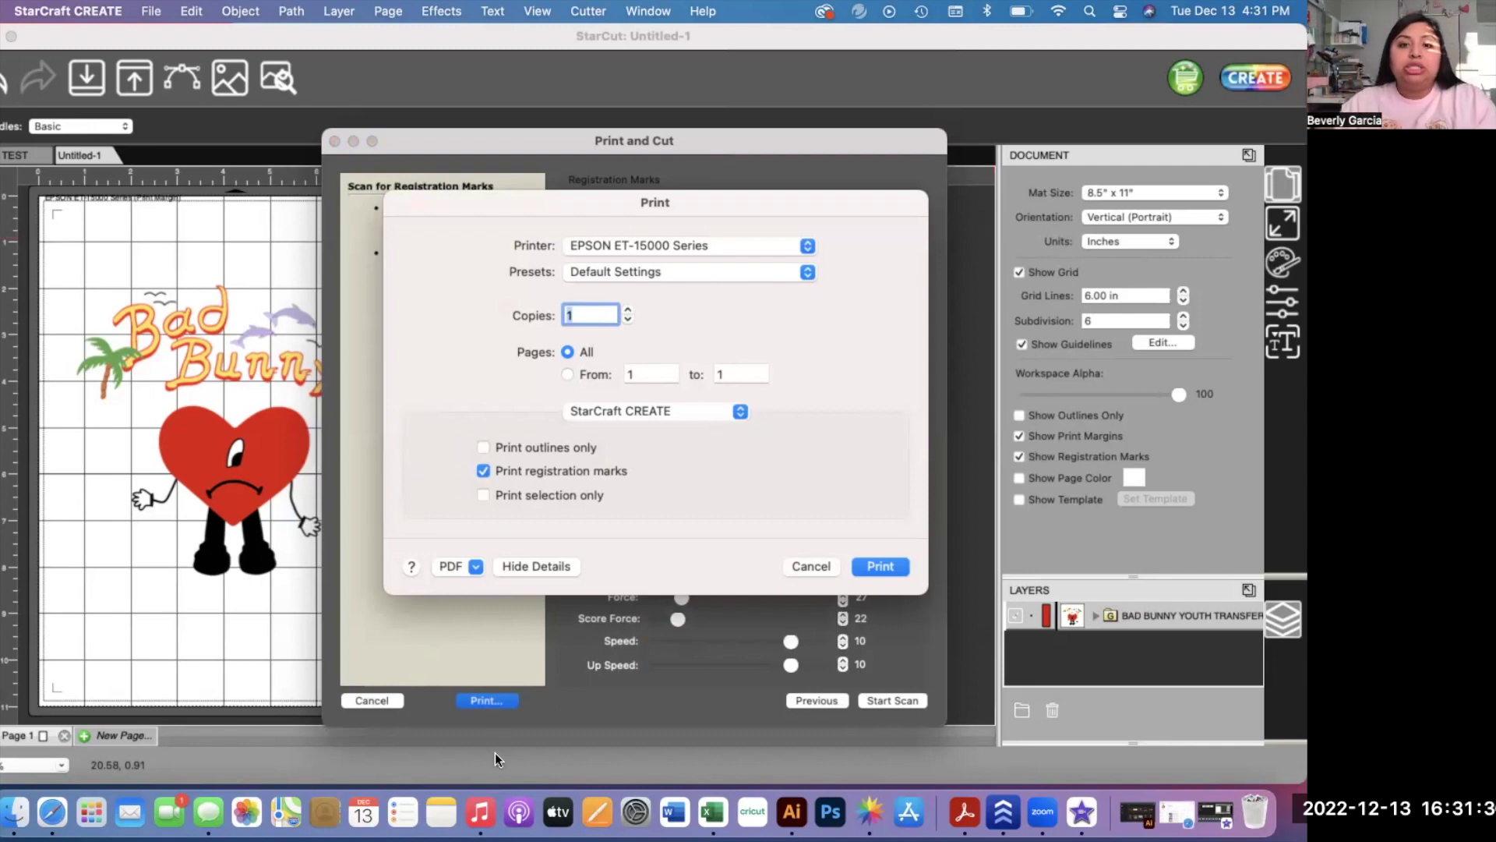
# - Set Epson Print Settings to Paper Cassette source, Epson Matte media and Best Quality
pyautogui.click(629, 410)
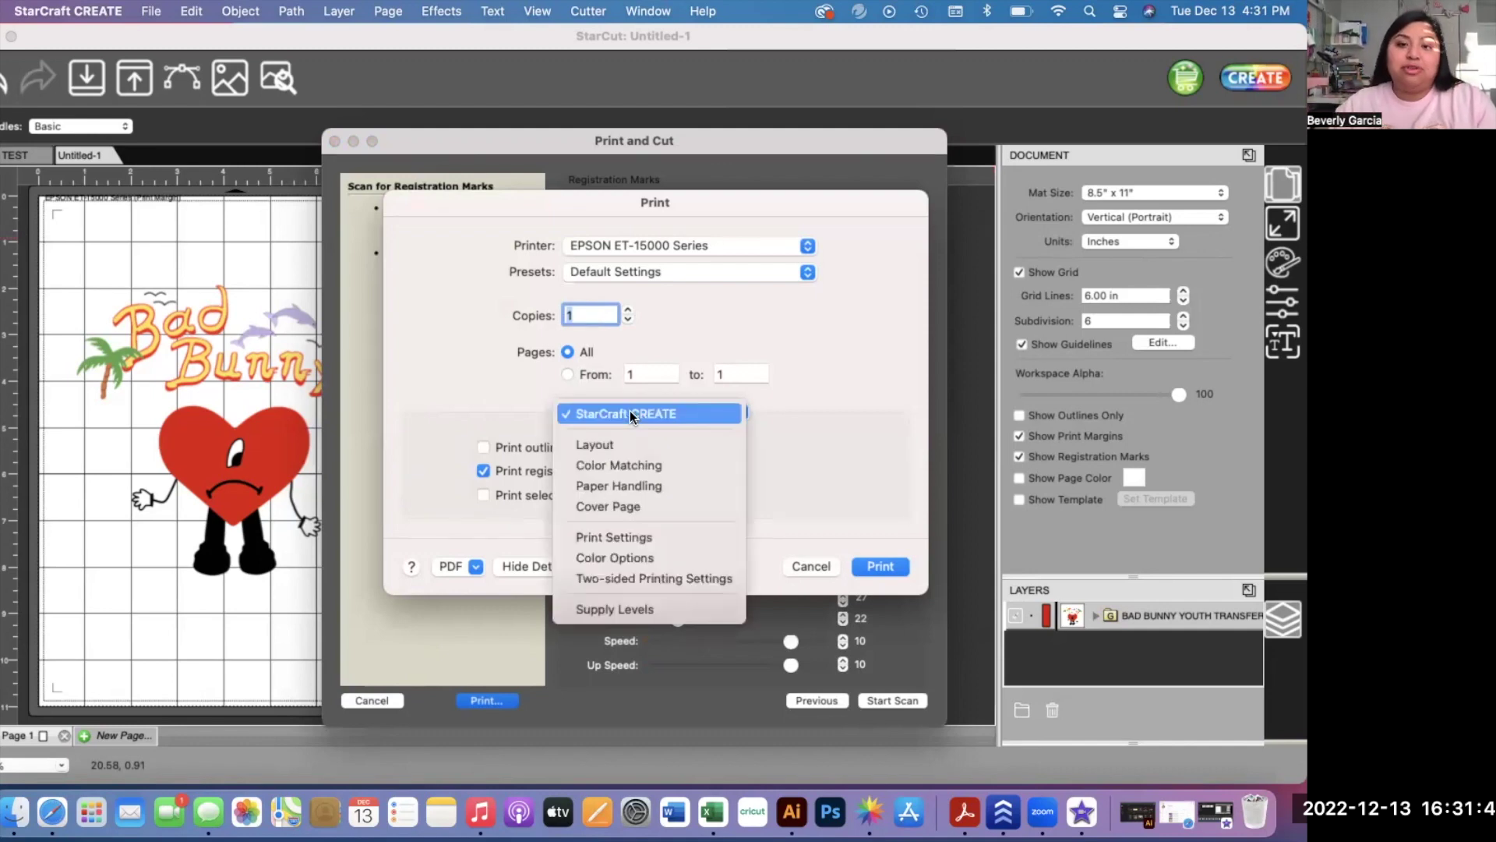
pyautogui.click(630, 539)
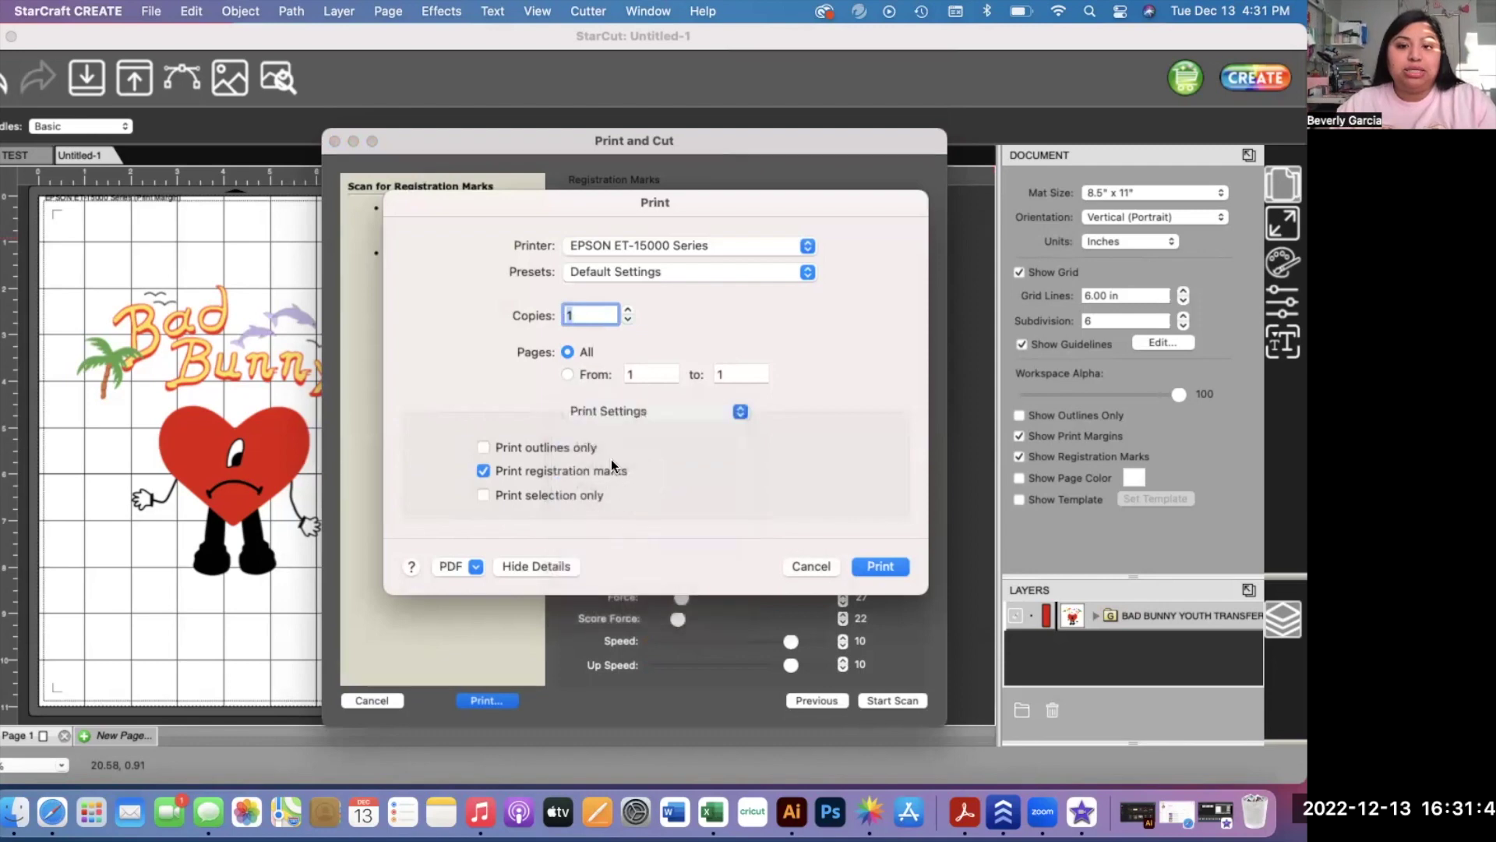
pyautogui.click(588, 447)
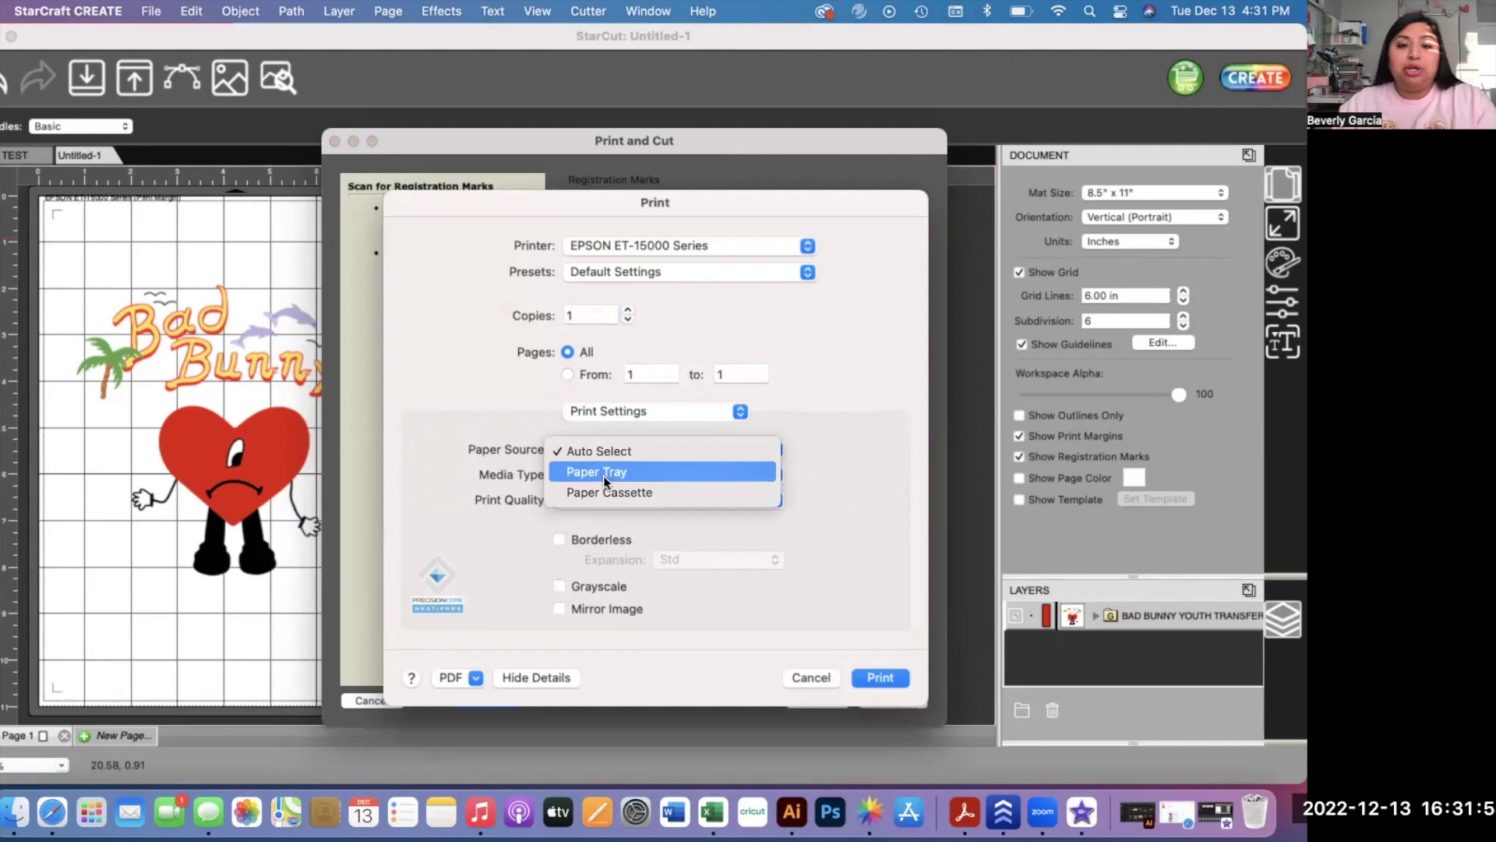
pyautogui.click(603, 473)
pyautogui.click(602, 473)
pyautogui.click(600, 474)
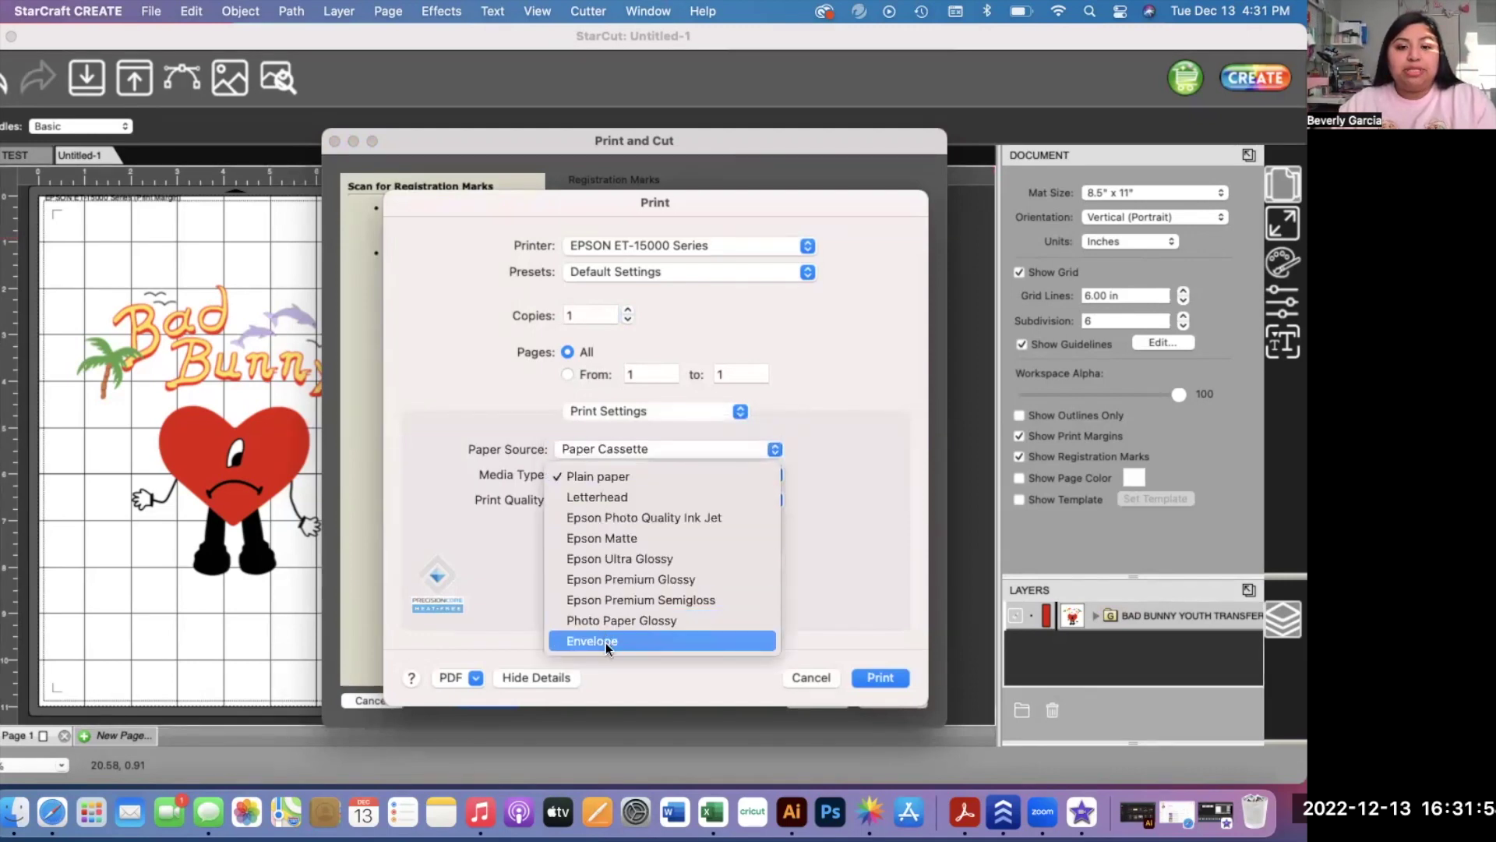
pyautogui.click(619, 539)
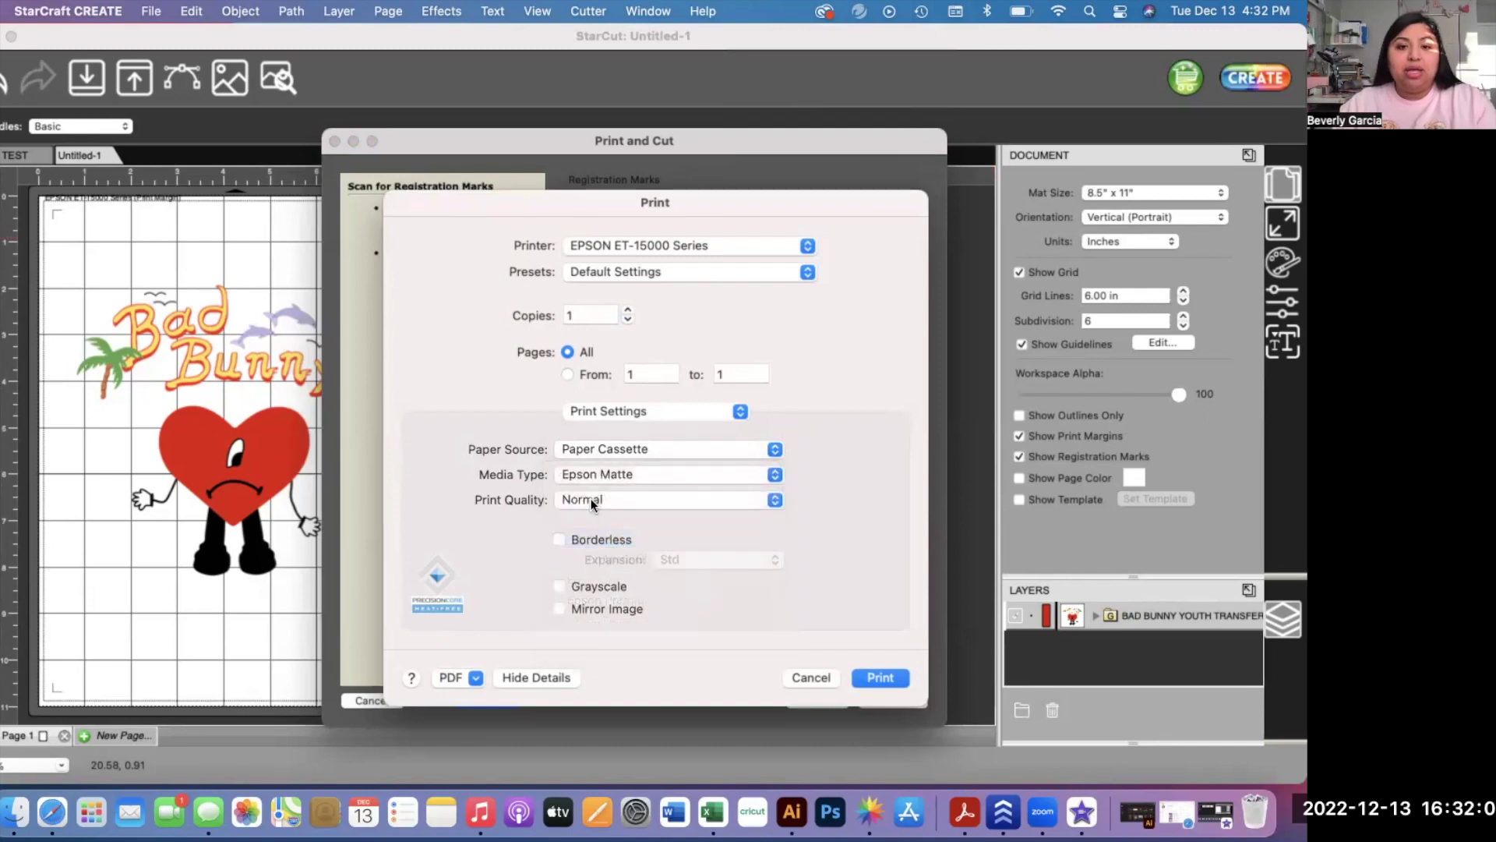
pyautogui.click(590, 501)
pyautogui.click(592, 522)
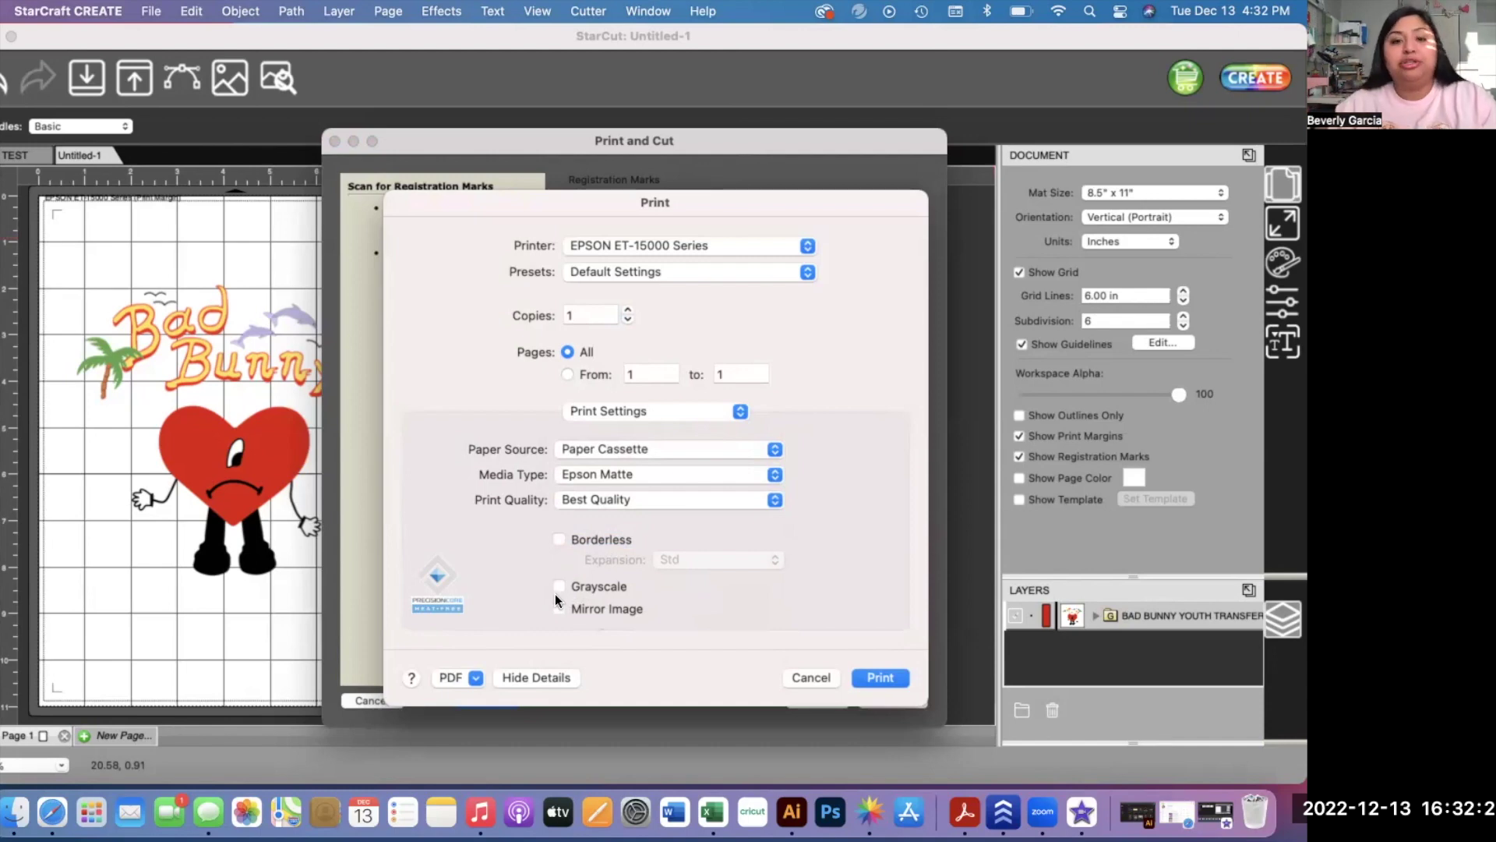
pyautogui.click(620, 413)
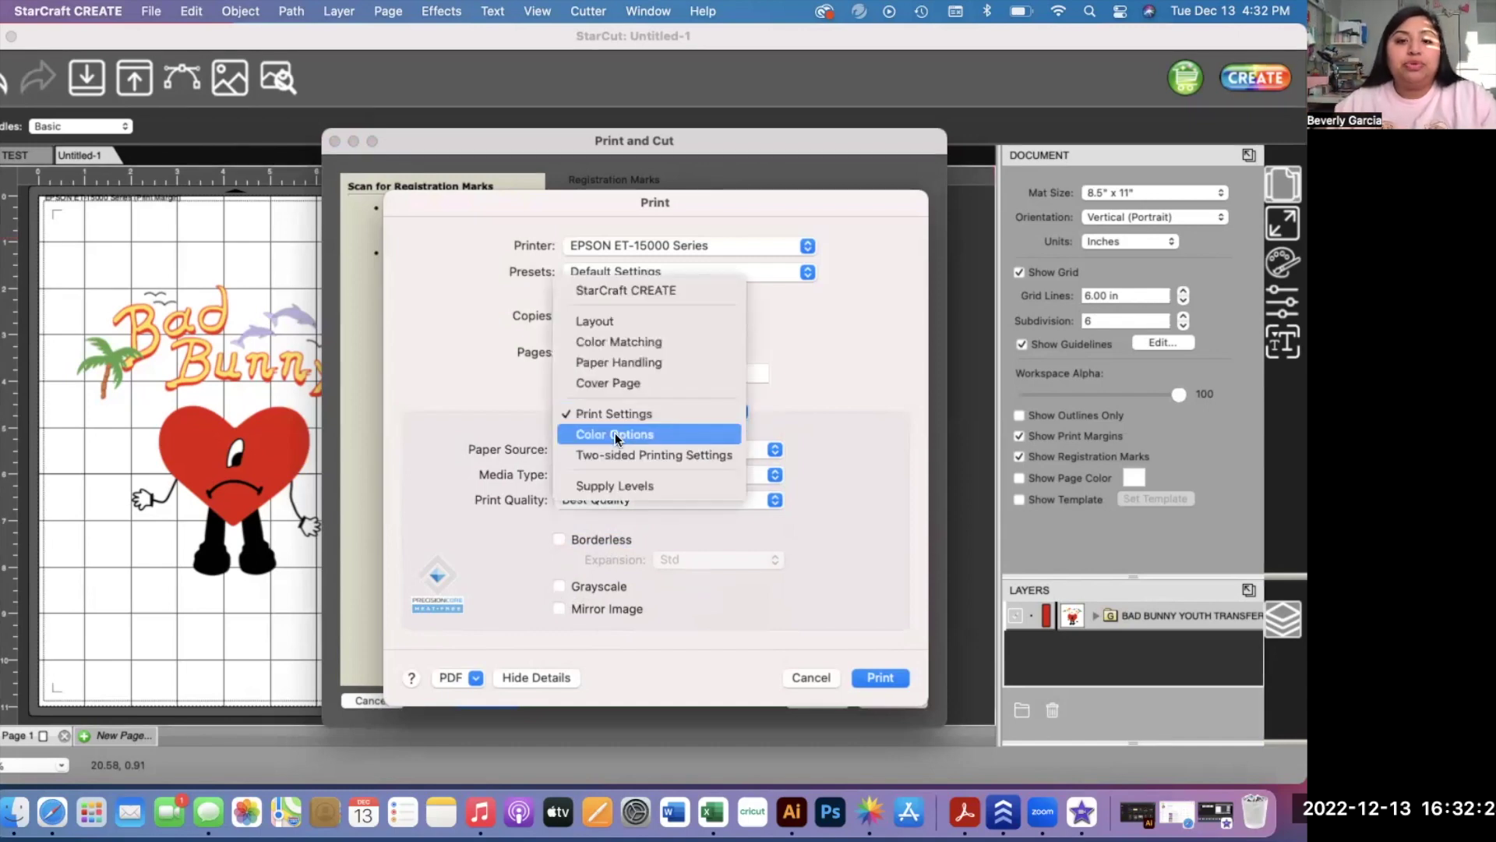
# - Use Manual Settings colour with Adobe RGB mode, Gamma 2.2, and brightness at 0
pyautogui.click(615, 432)
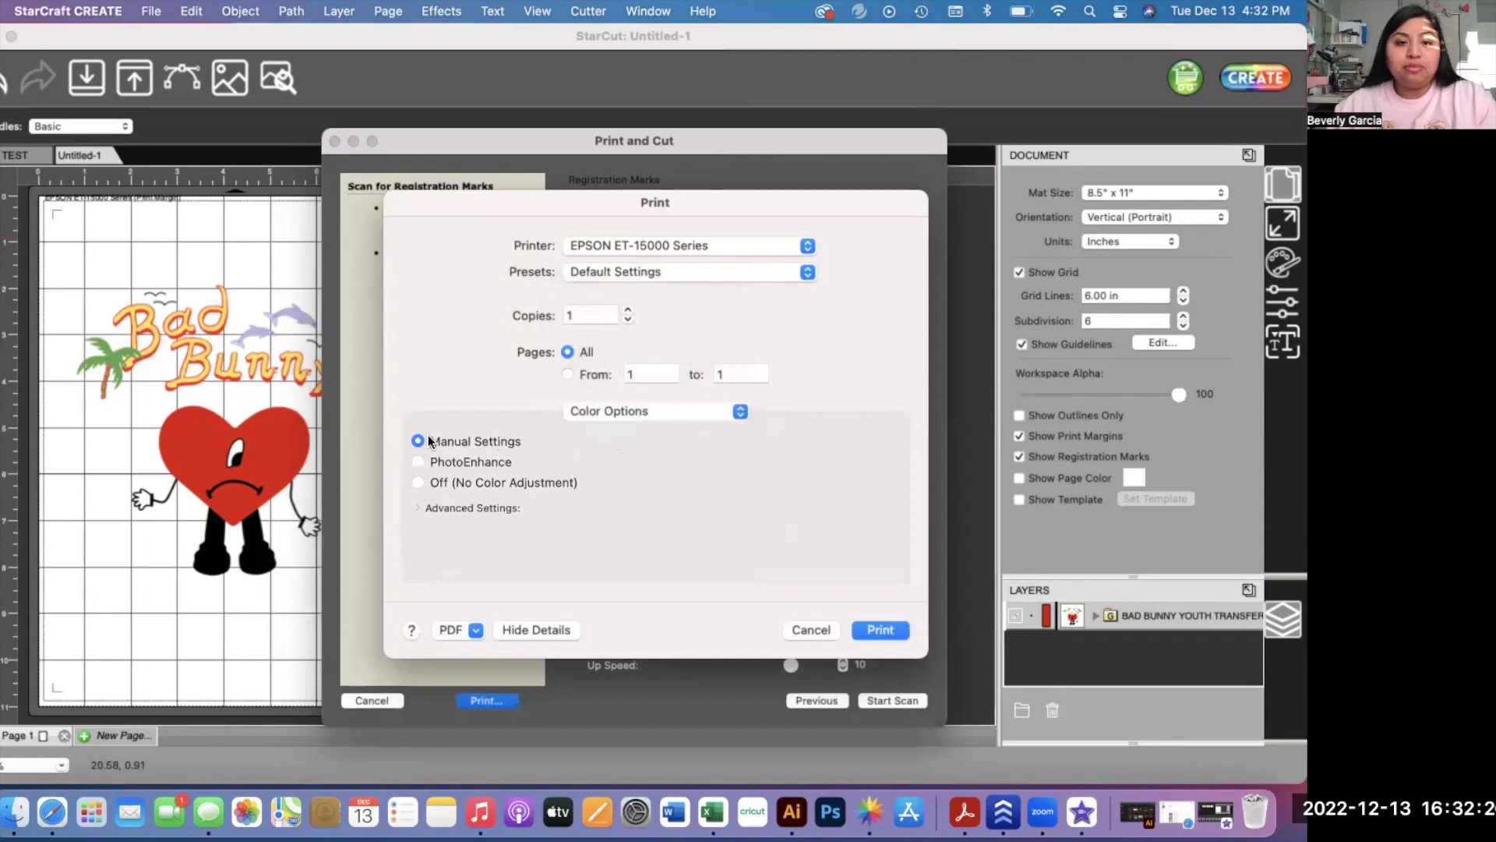
pyautogui.click(416, 505)
pyautogui.click(601, 533)
pyautogui.click(602, 555)
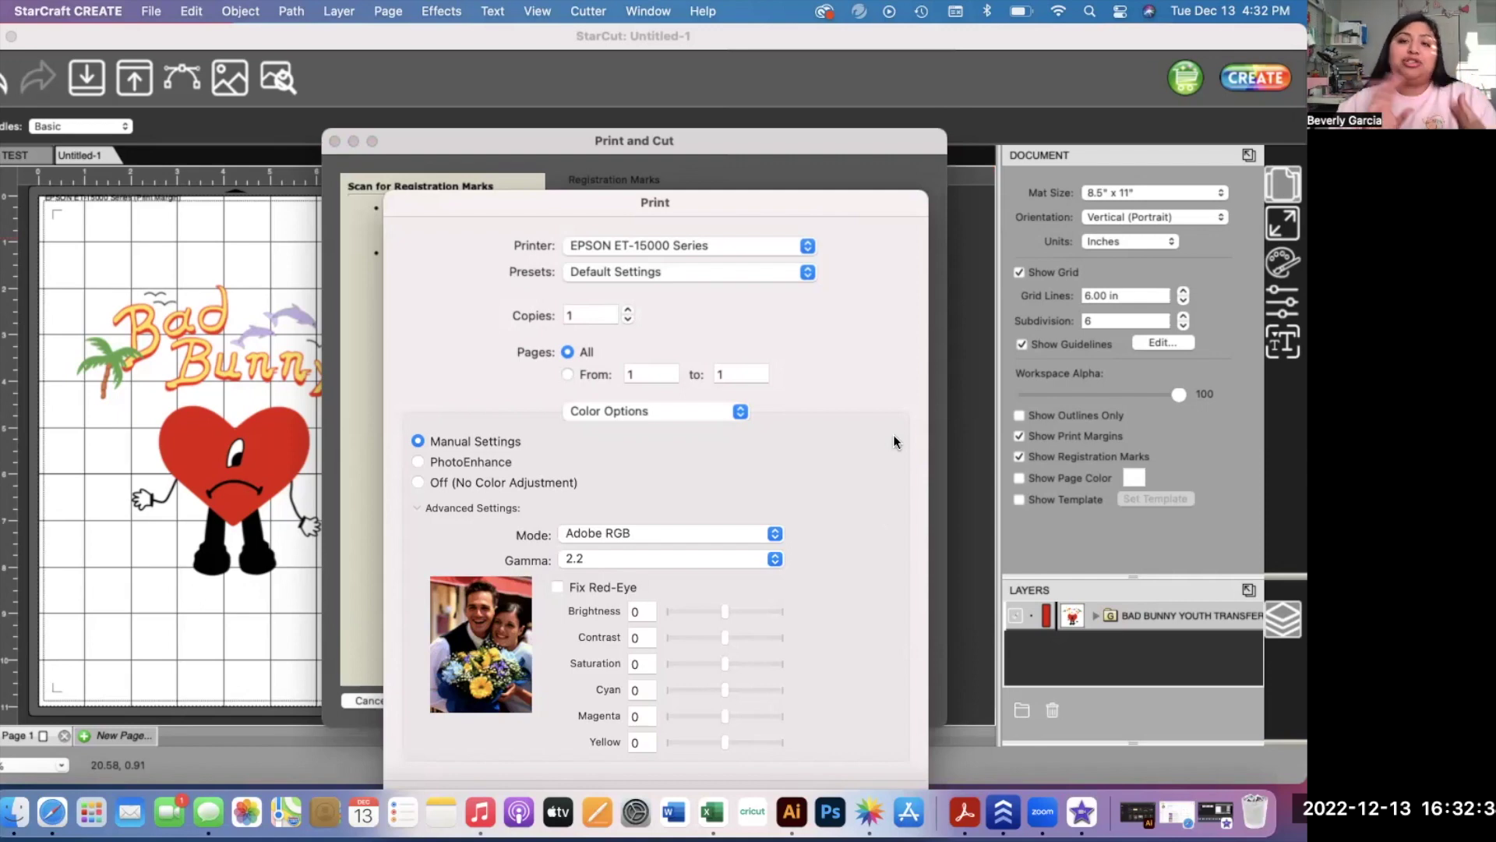
pyautogui.moveTo(724, 612); pyautogui.dragTo(736, 615)
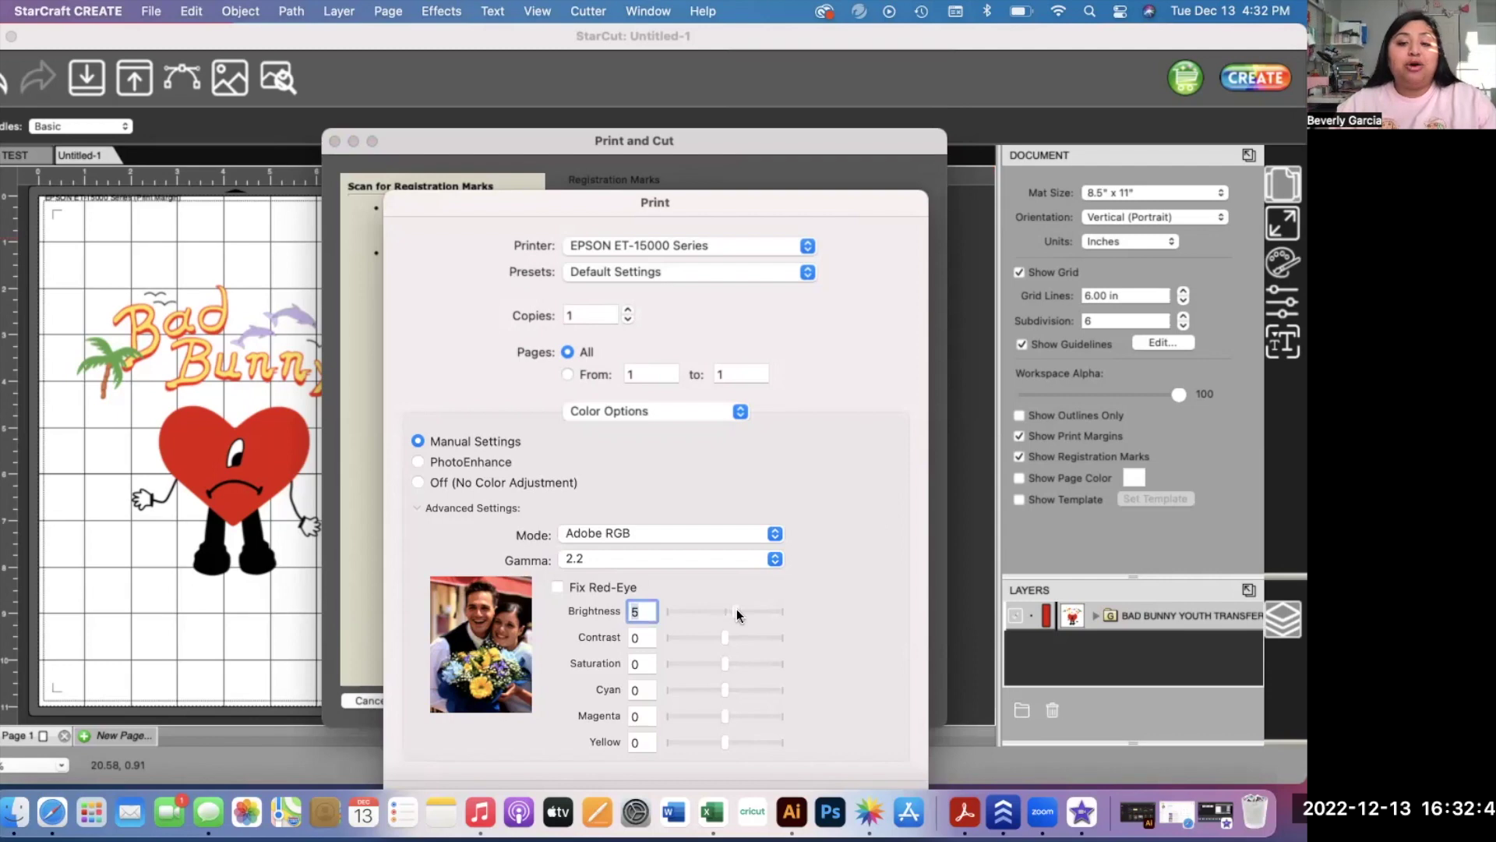
pyautogui.moveTo(737, 616); pyautogui.dragTo(717, 616)
pyautogui.write('0')
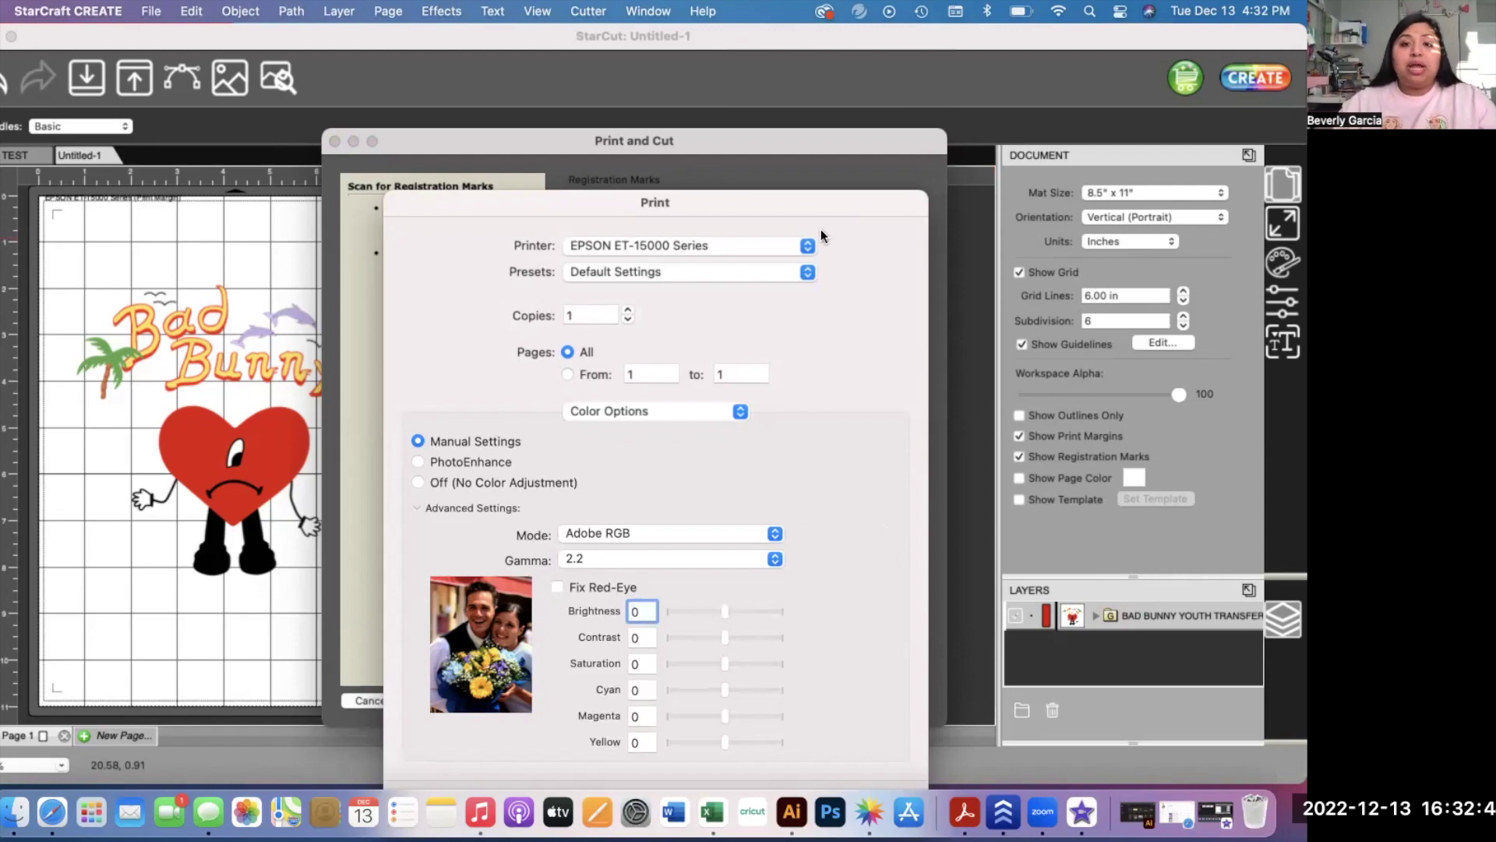
pyautogui.moveTo(697, 202); pyautogui.dragTo(680, 92)
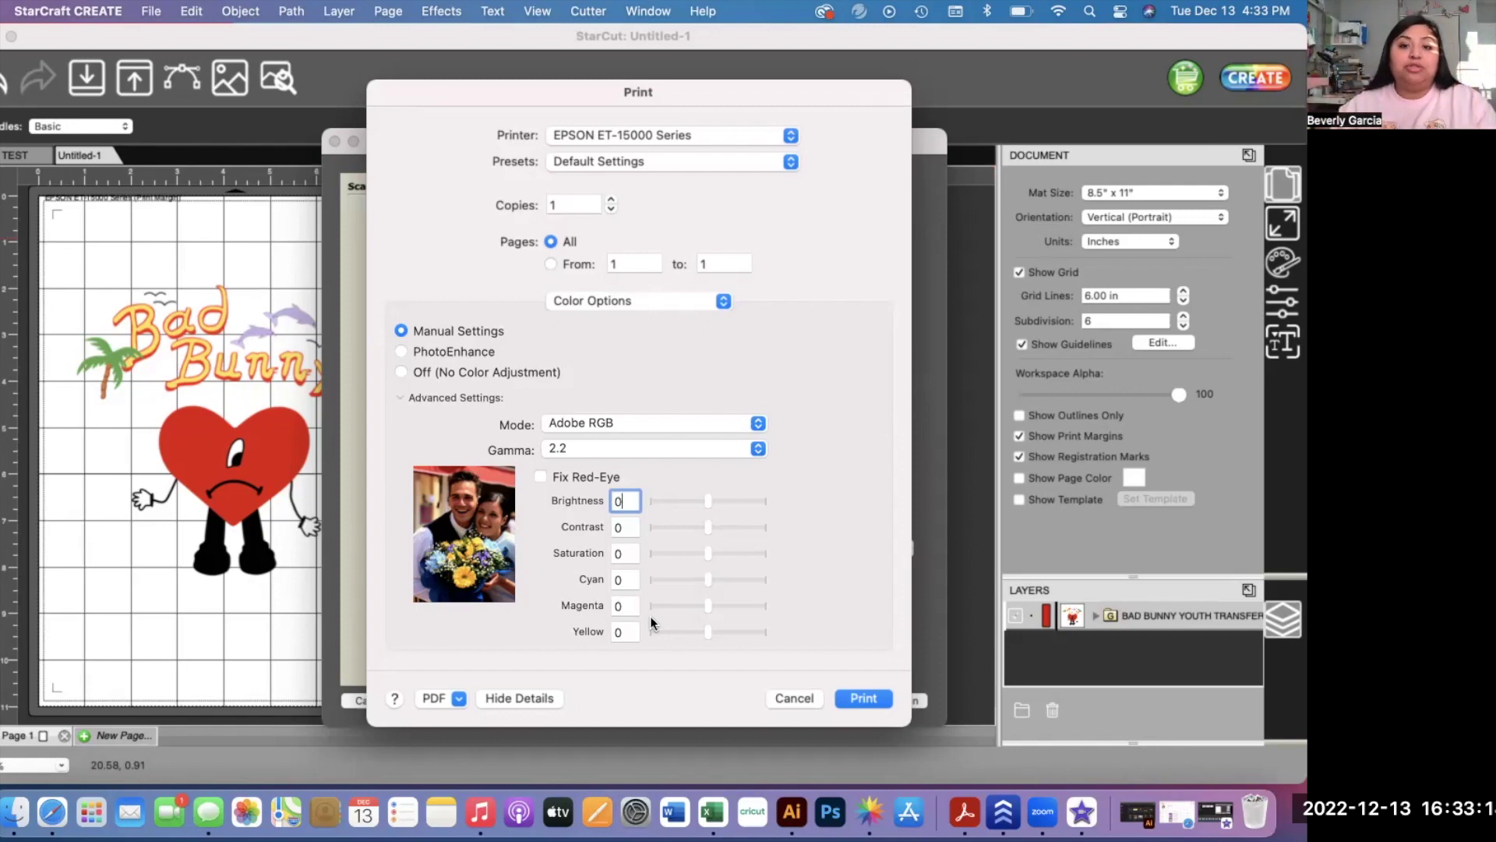
# - Print the Bad Bunny page on the Epson, returning to Scan for Registration Marks
pyautogui.click(861, 696)
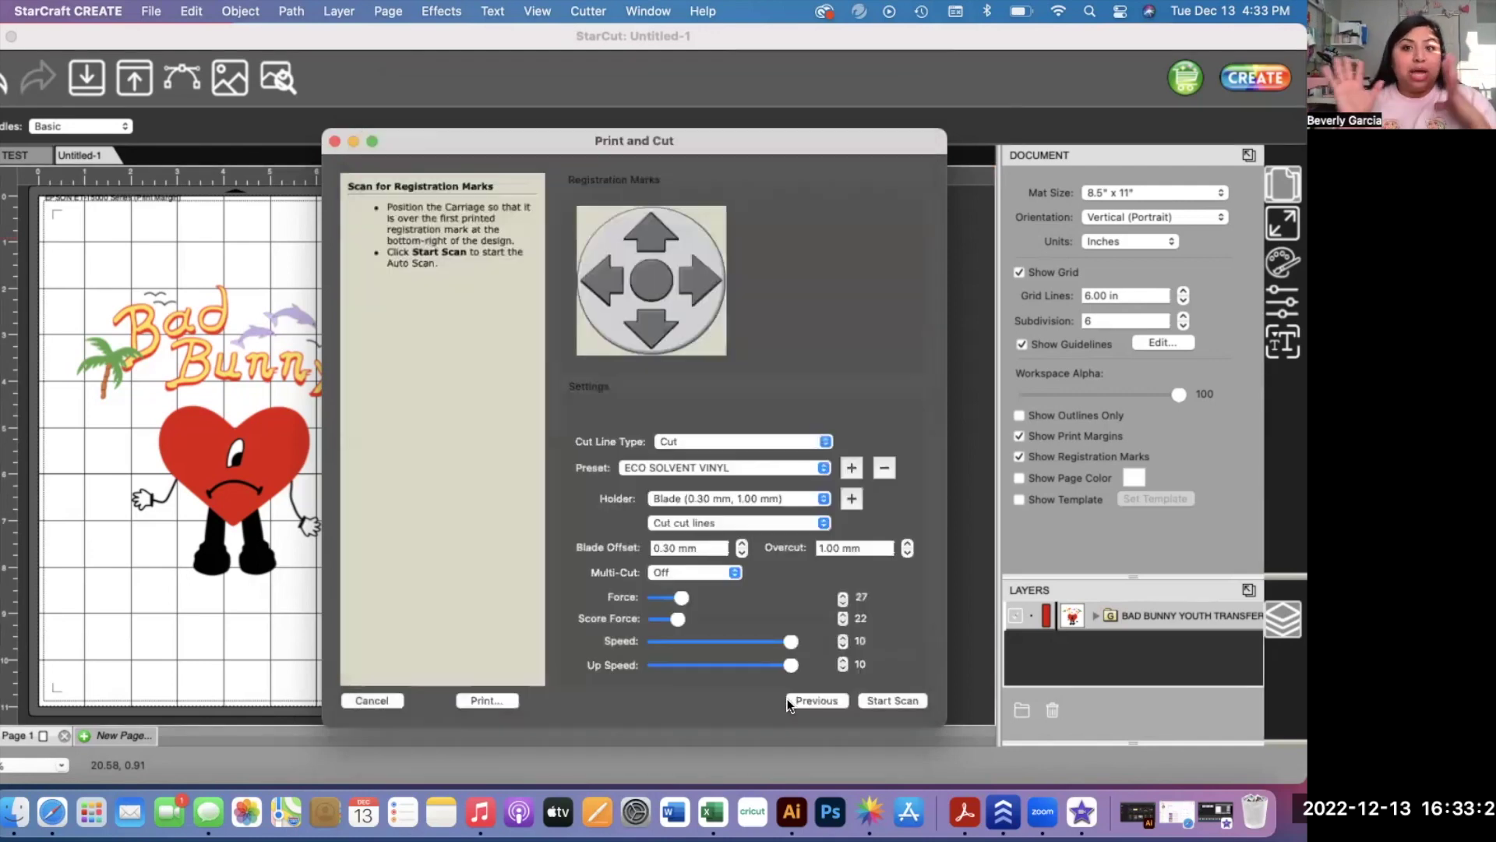